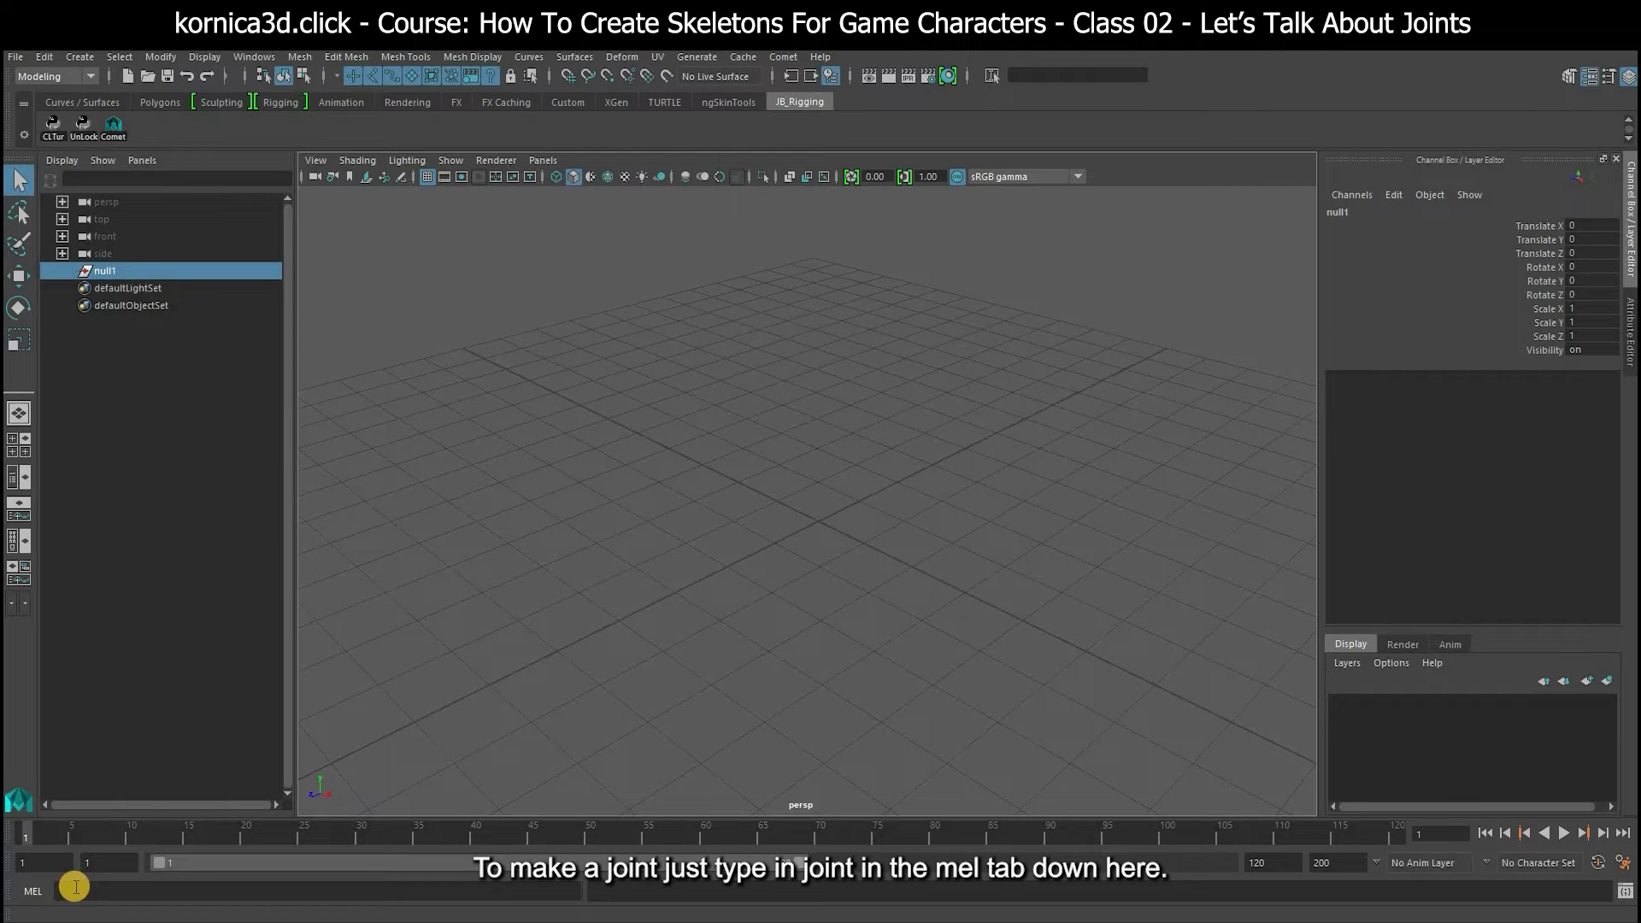
# Create a joint under null1 by running the MEL command joint, and expand null1's hierarchy.
pyautogui.press('Return')
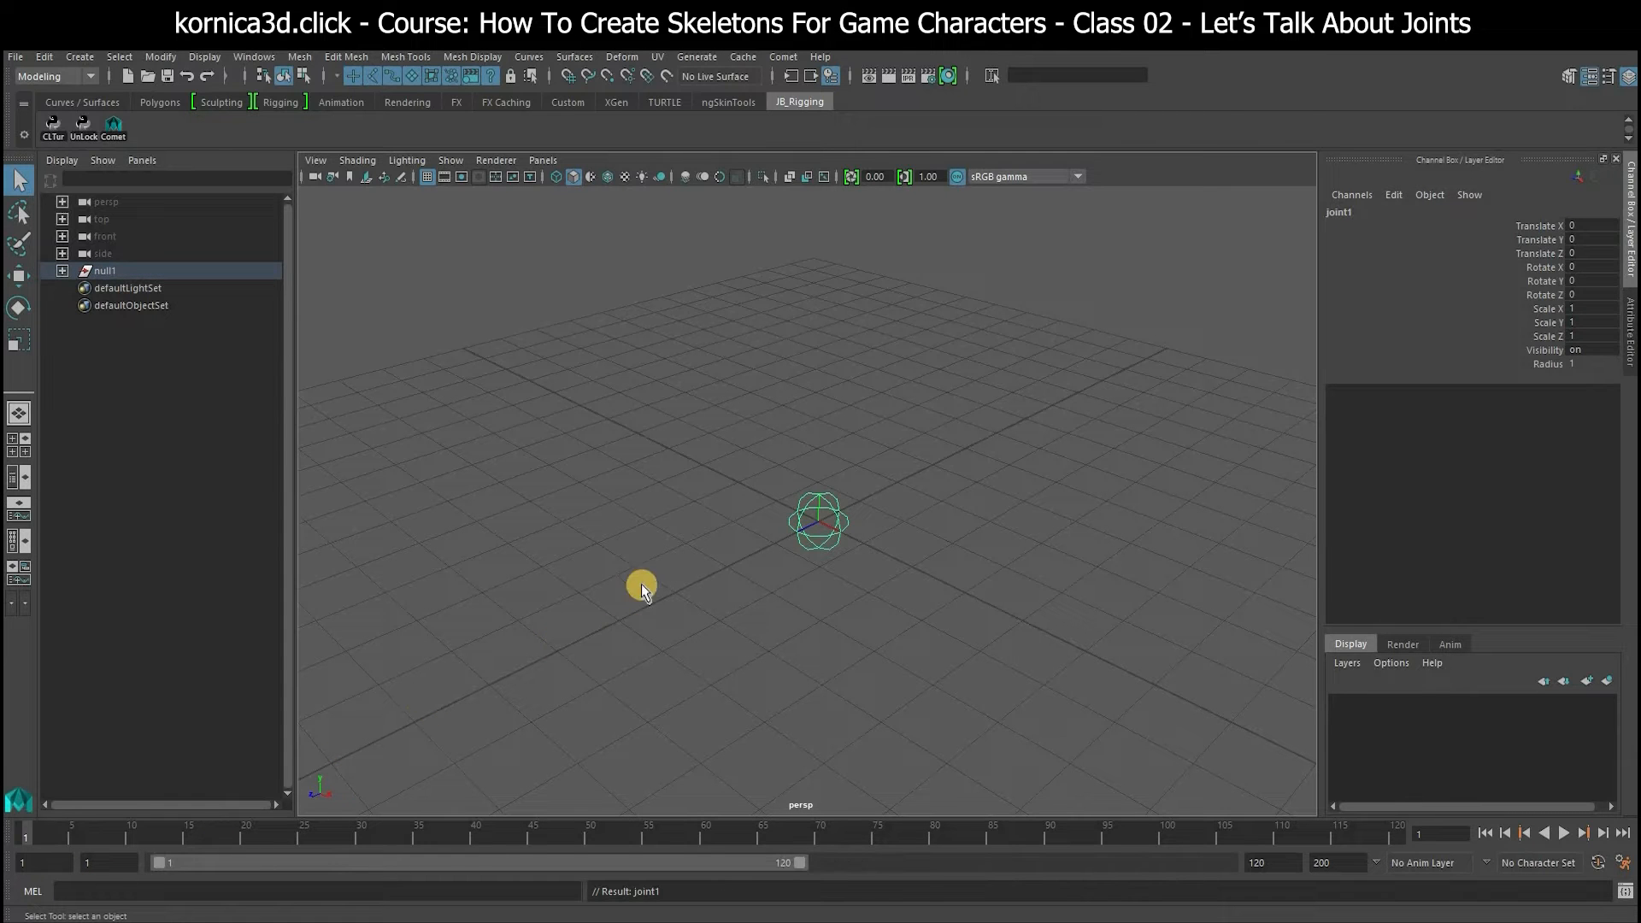
pyautogui.keyDown('alt'); pyautogui.moveTo(1231, 315); pyautogui.dragTo(1195, 304, button='middle'); pyautogui.keyUp('alt')
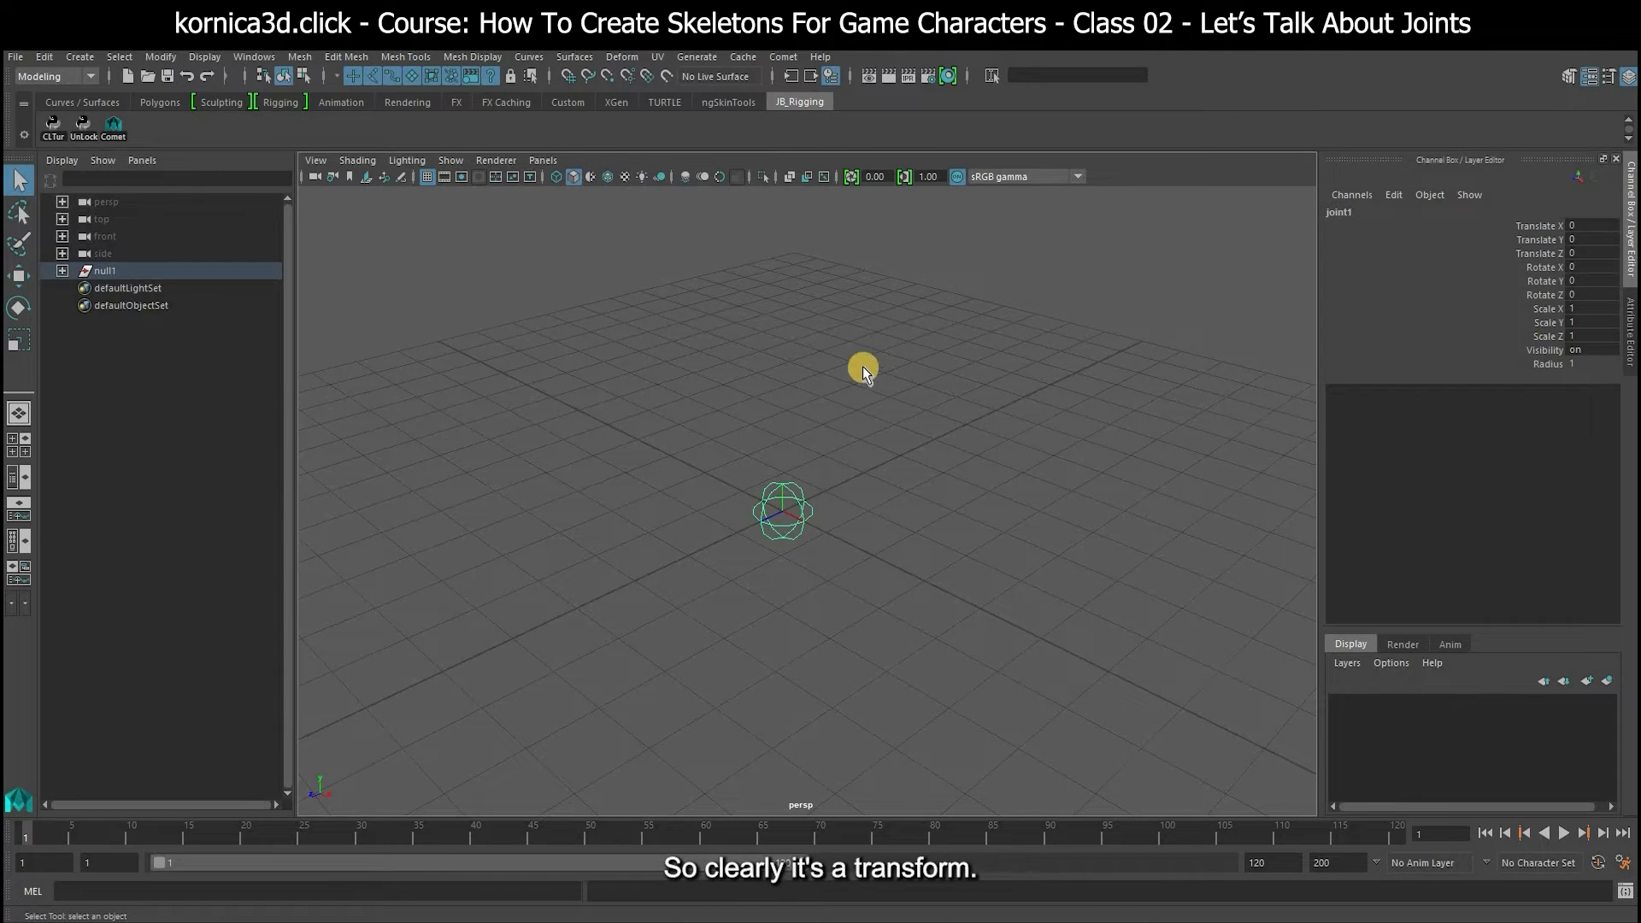
pyautogui.keyDown('alt'); pyautogui.moveTo(863, 369); pyautogui.dragTo(939, 391, button='right'); pyautogui.keyUp('alt')
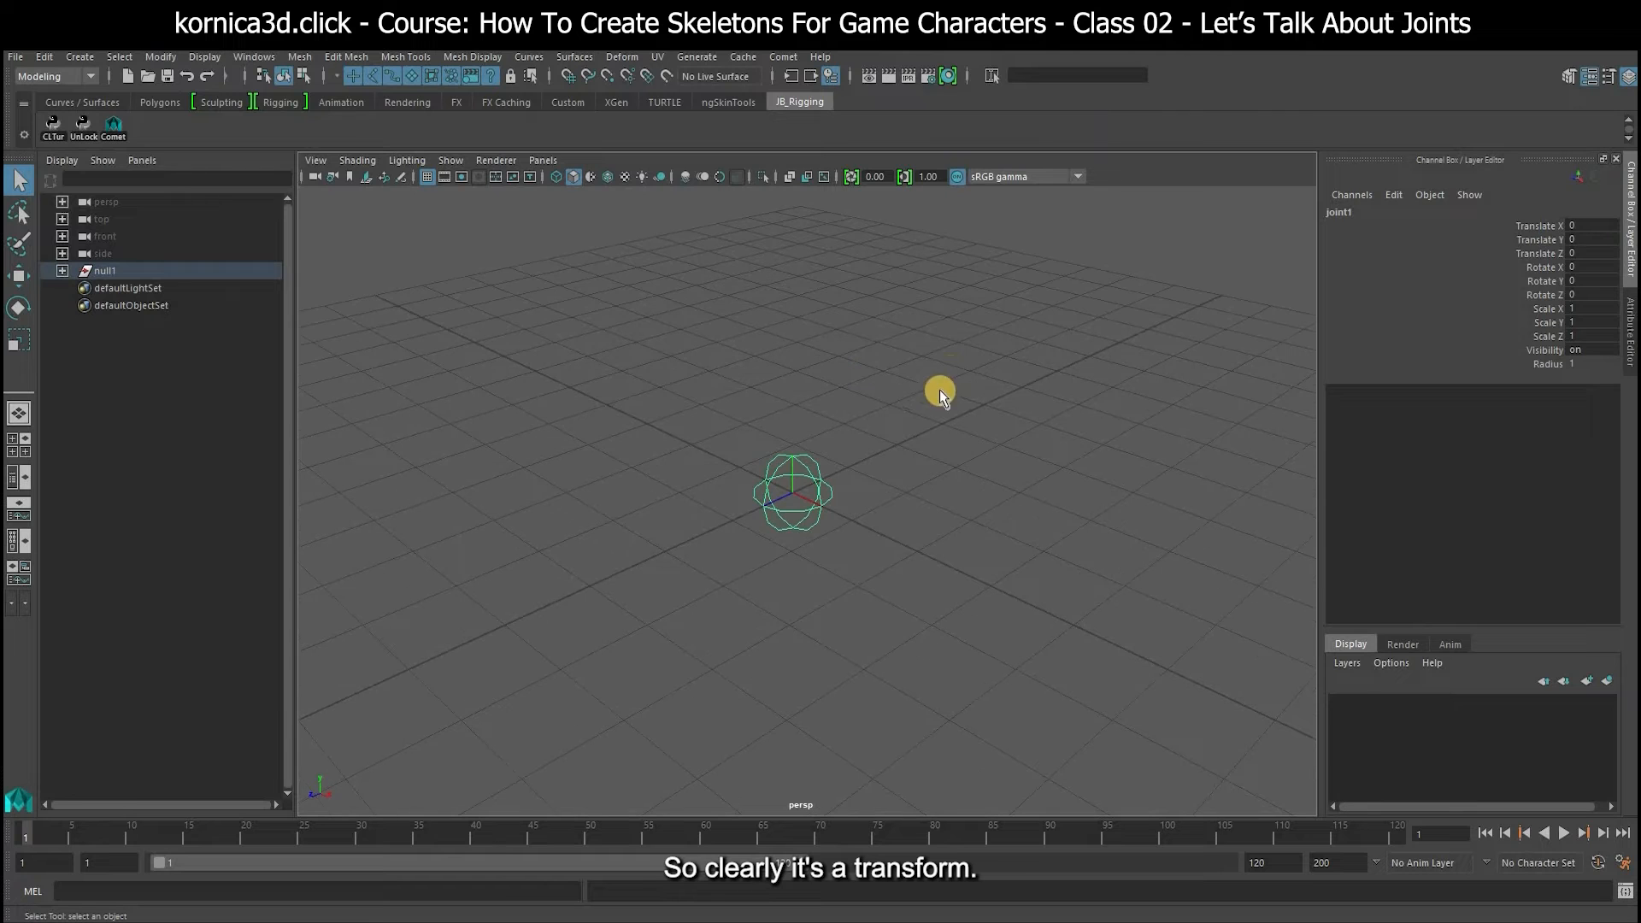
pyautogui.click(61, 271)
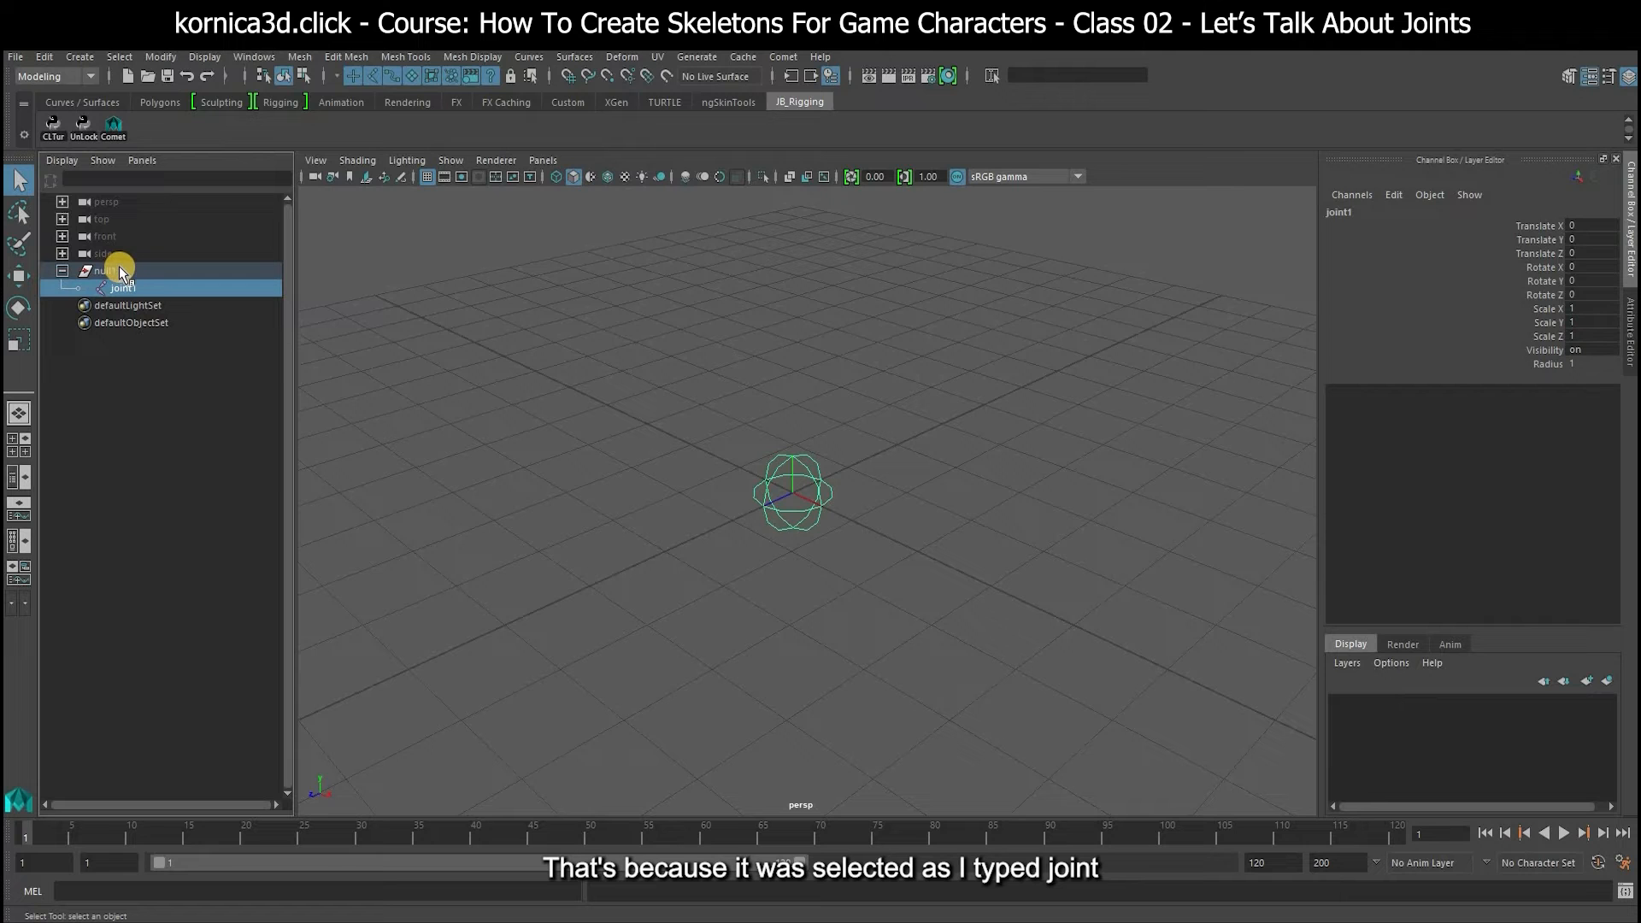
# Deselect everything and create an unparented joint with the MEL command joint.
pyautogui.click(652, 485)
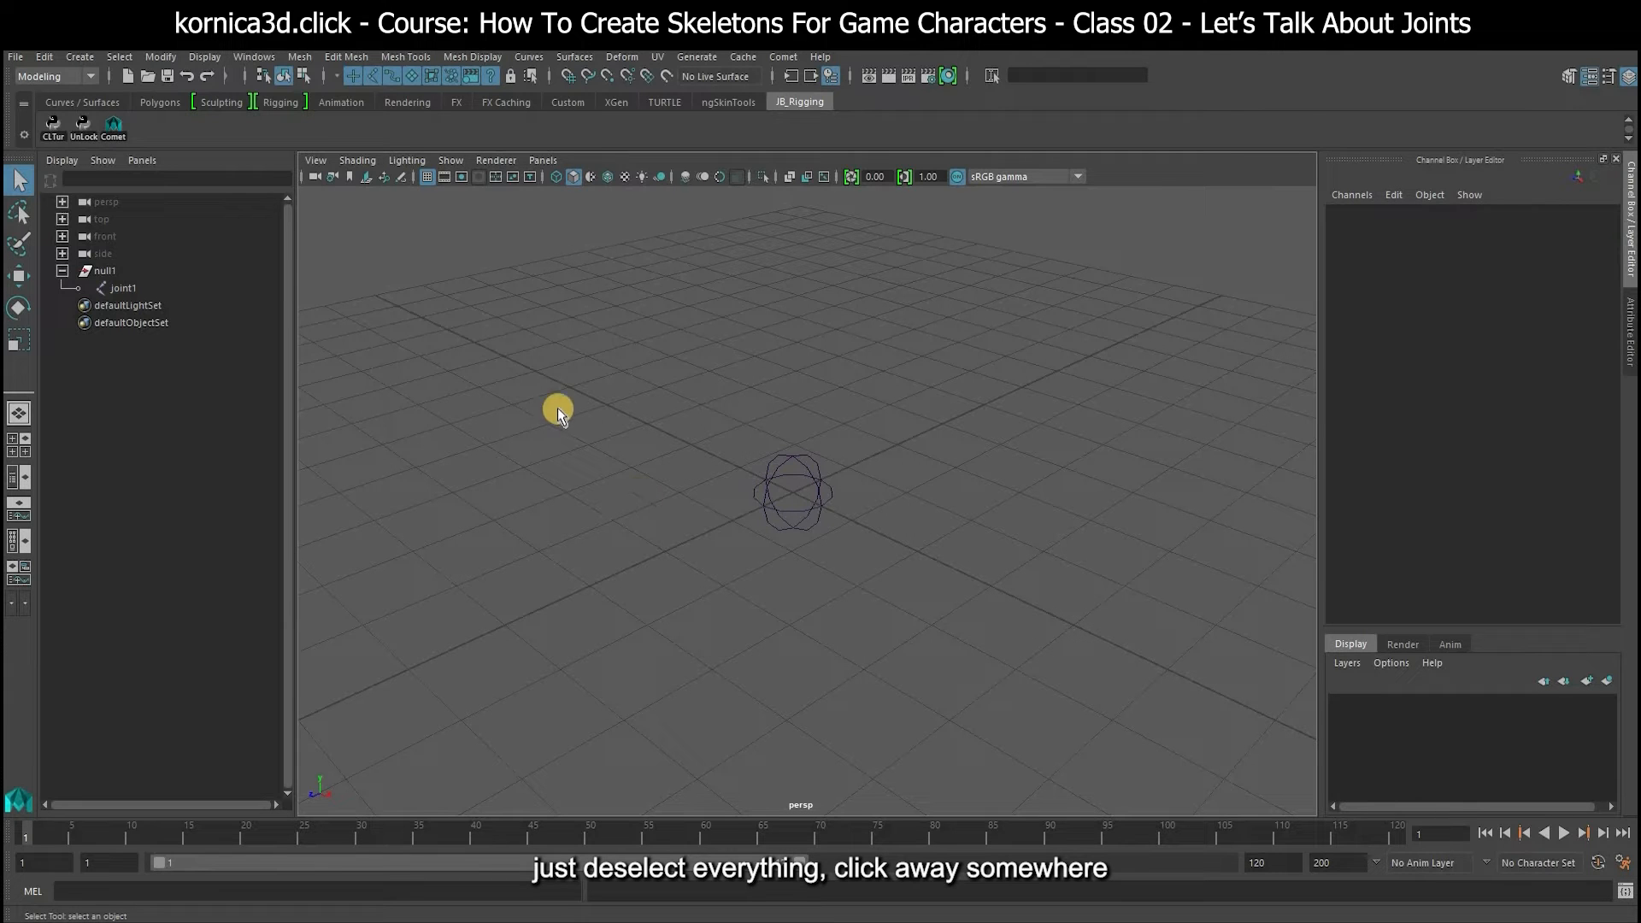
pyautogui.click(209, 886)
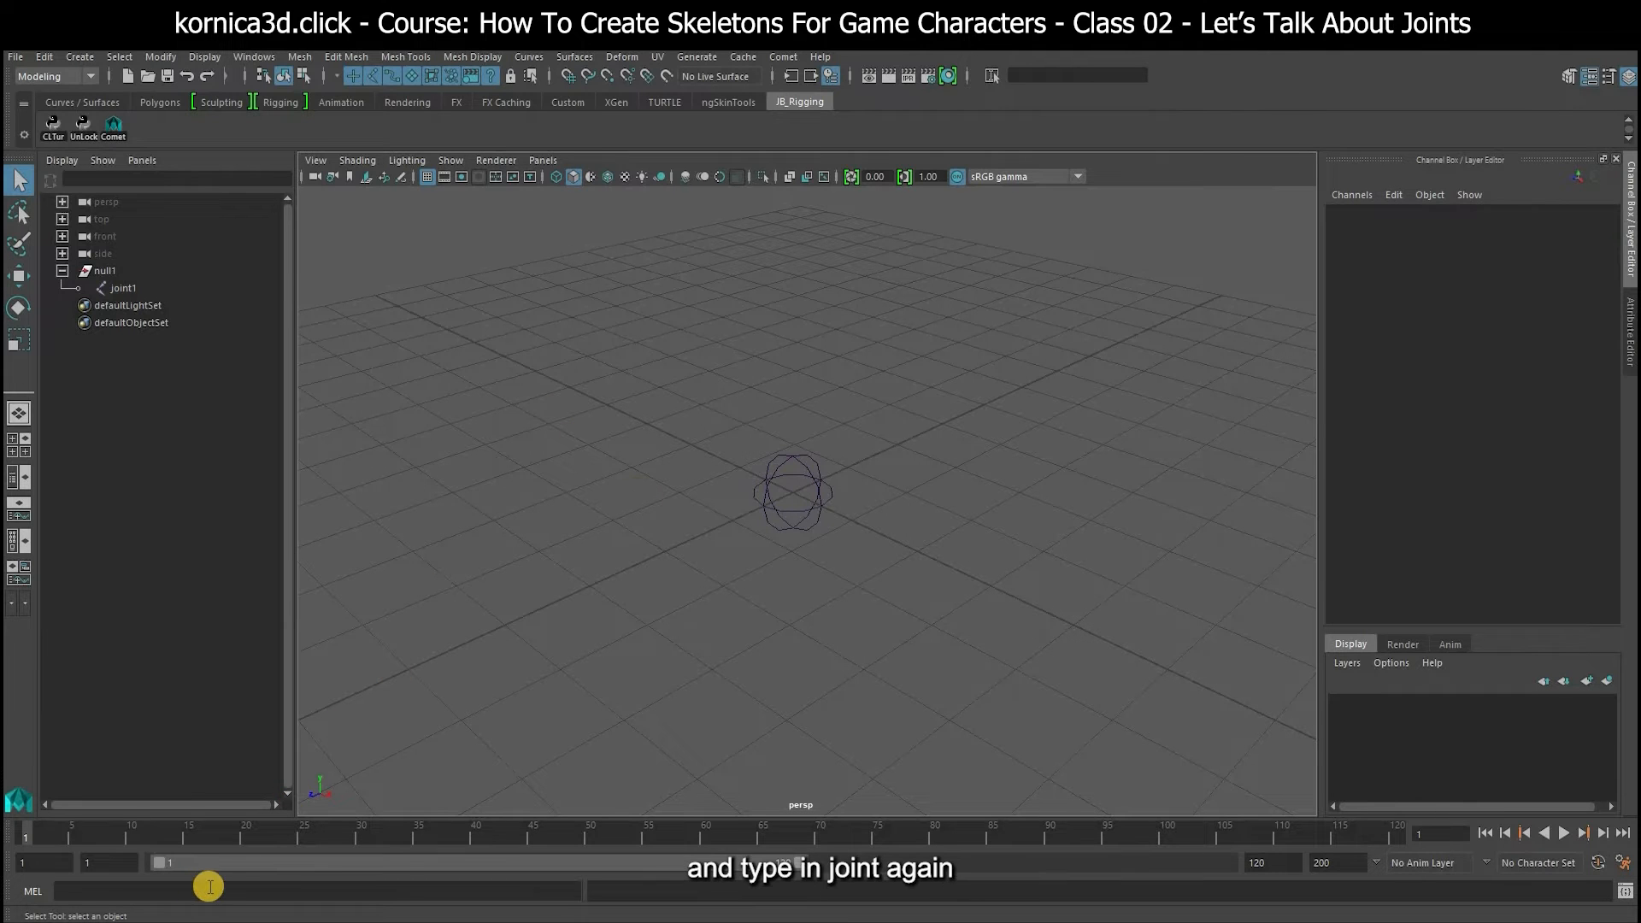
pyautogui.write('joint')
pyautogui.press('Return')
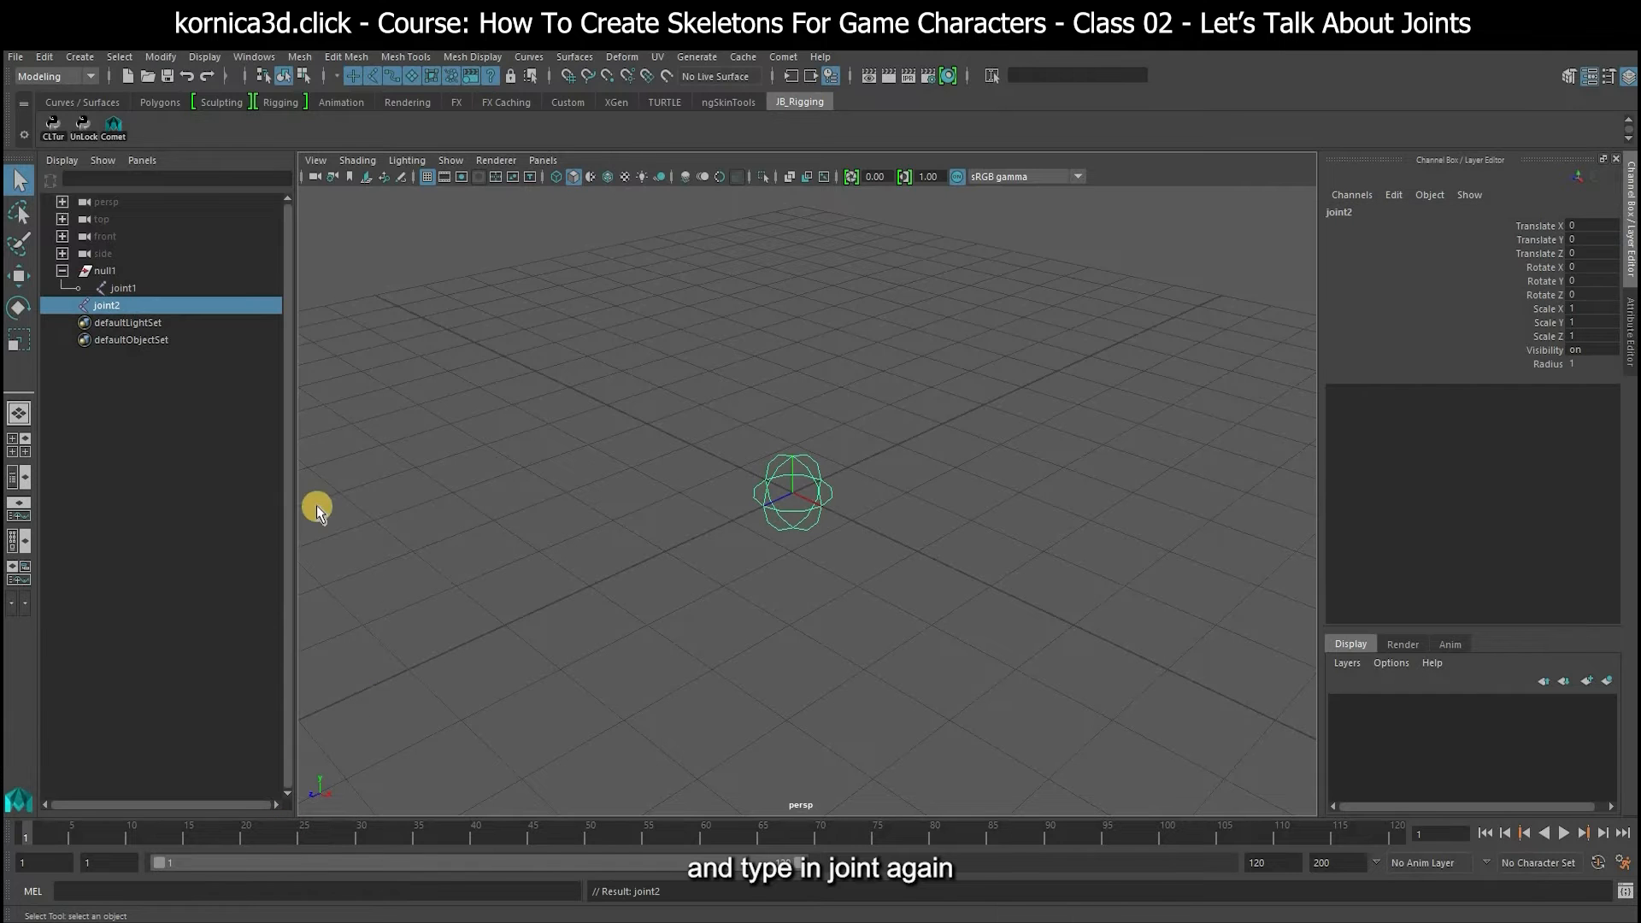
# Delete null1 together with its child joint.
pyautogui.click(119, 270)
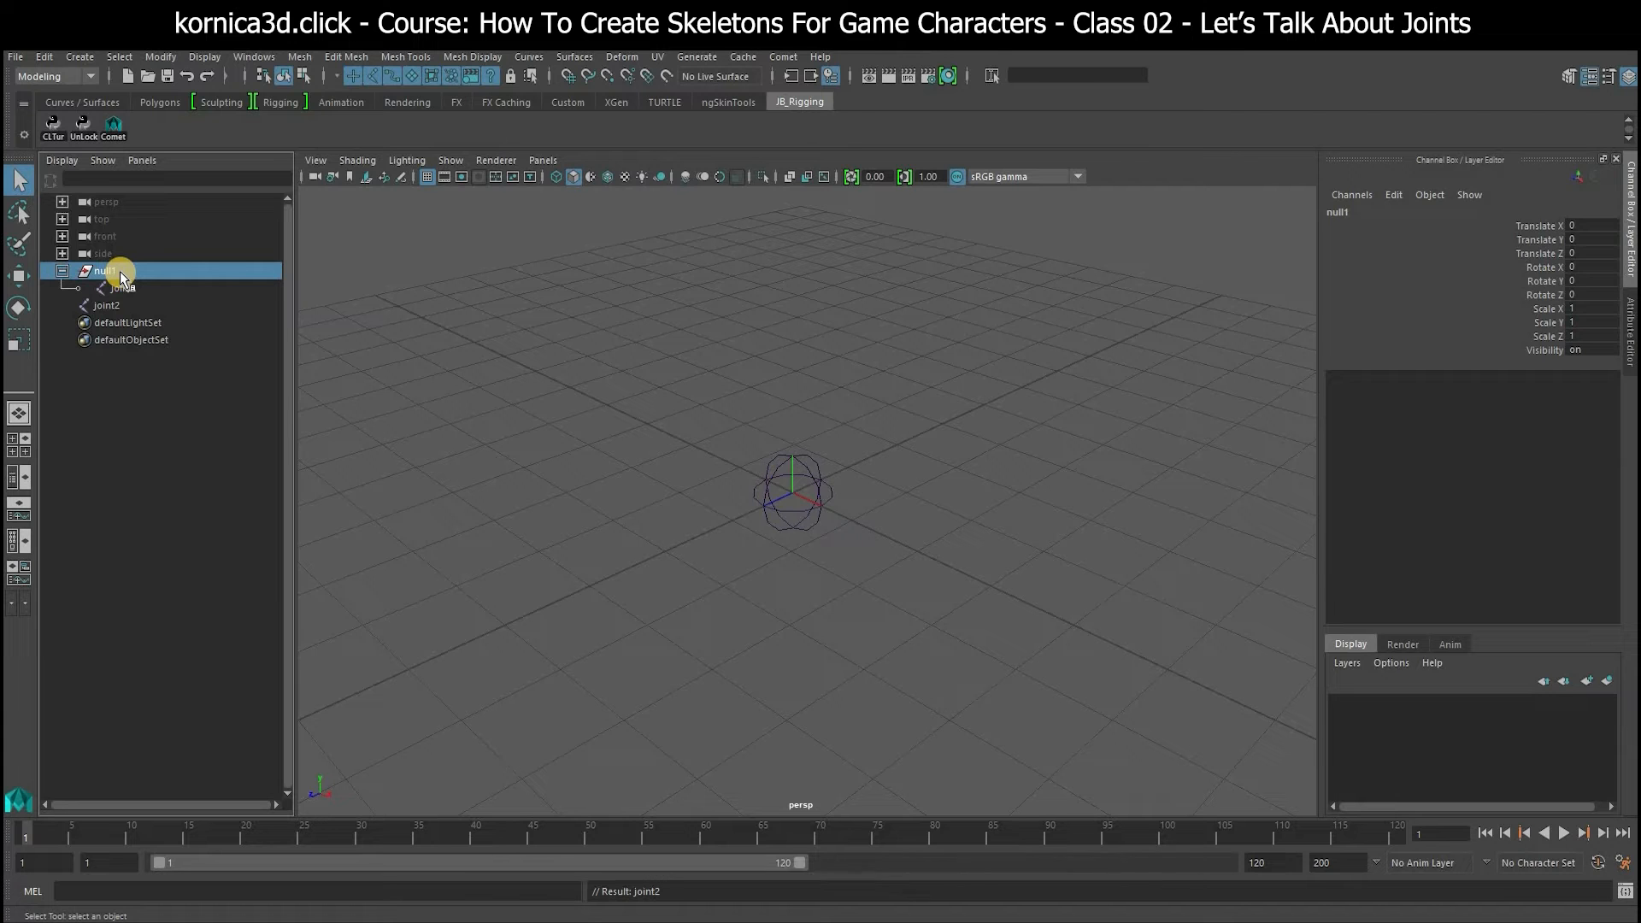
pyautogui.press('Delete')
pyautogui.scroll(2, 832, 428)
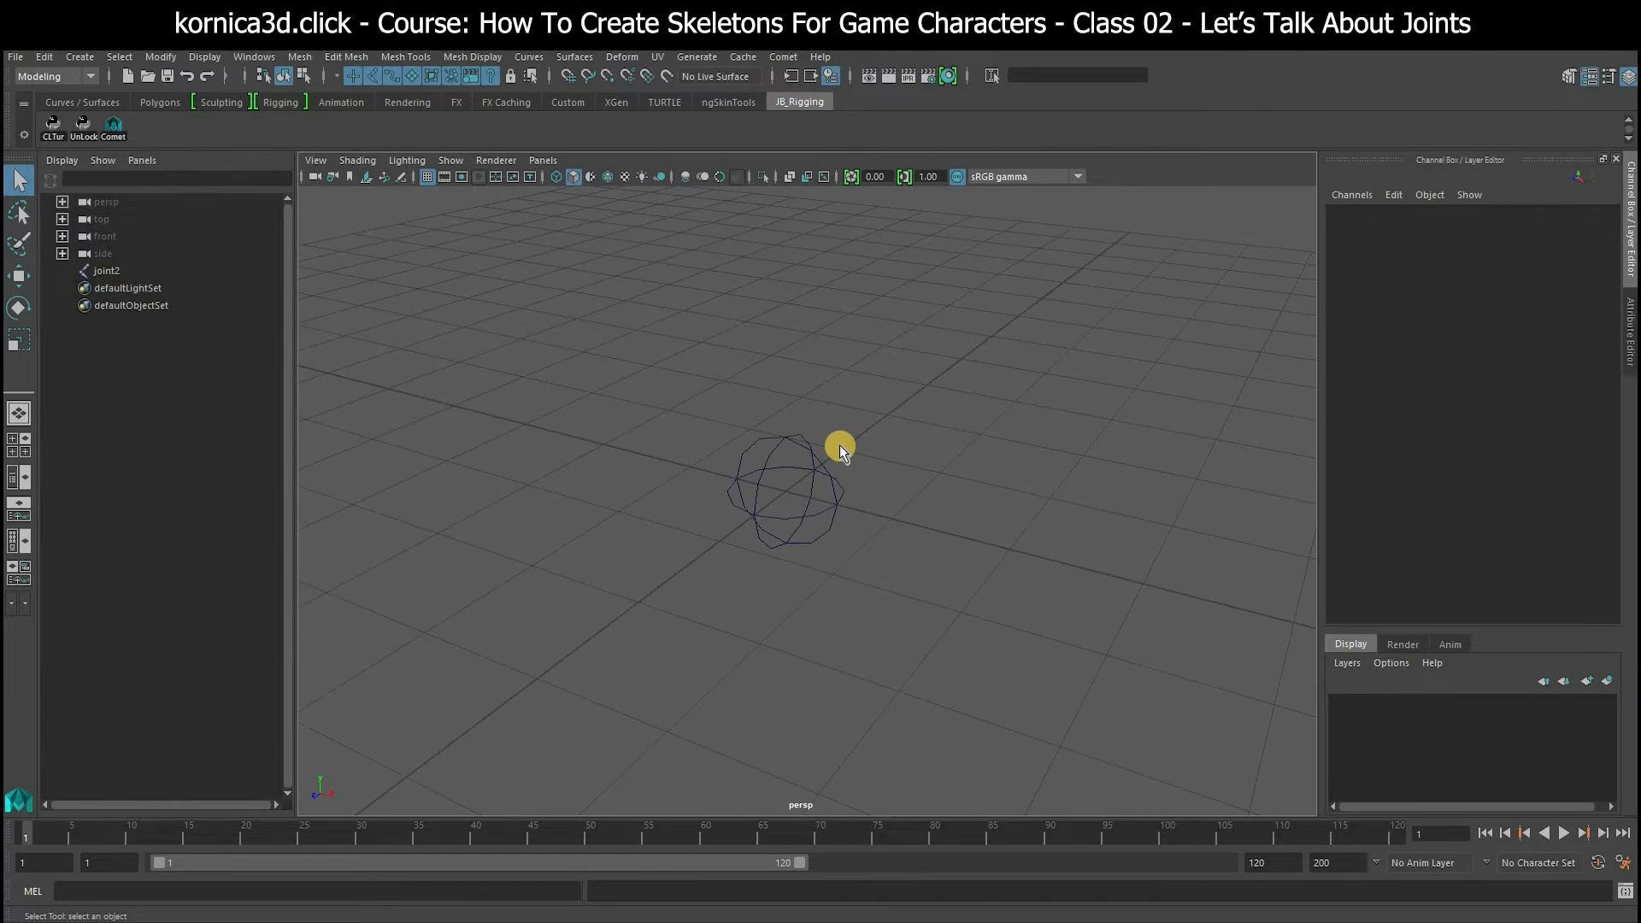
# Move the remaining joint to about X -1.07, Y 0.90, Z -0.05 and rotate it about 36 degrees around Z.
pyautogui.click(840, 443)
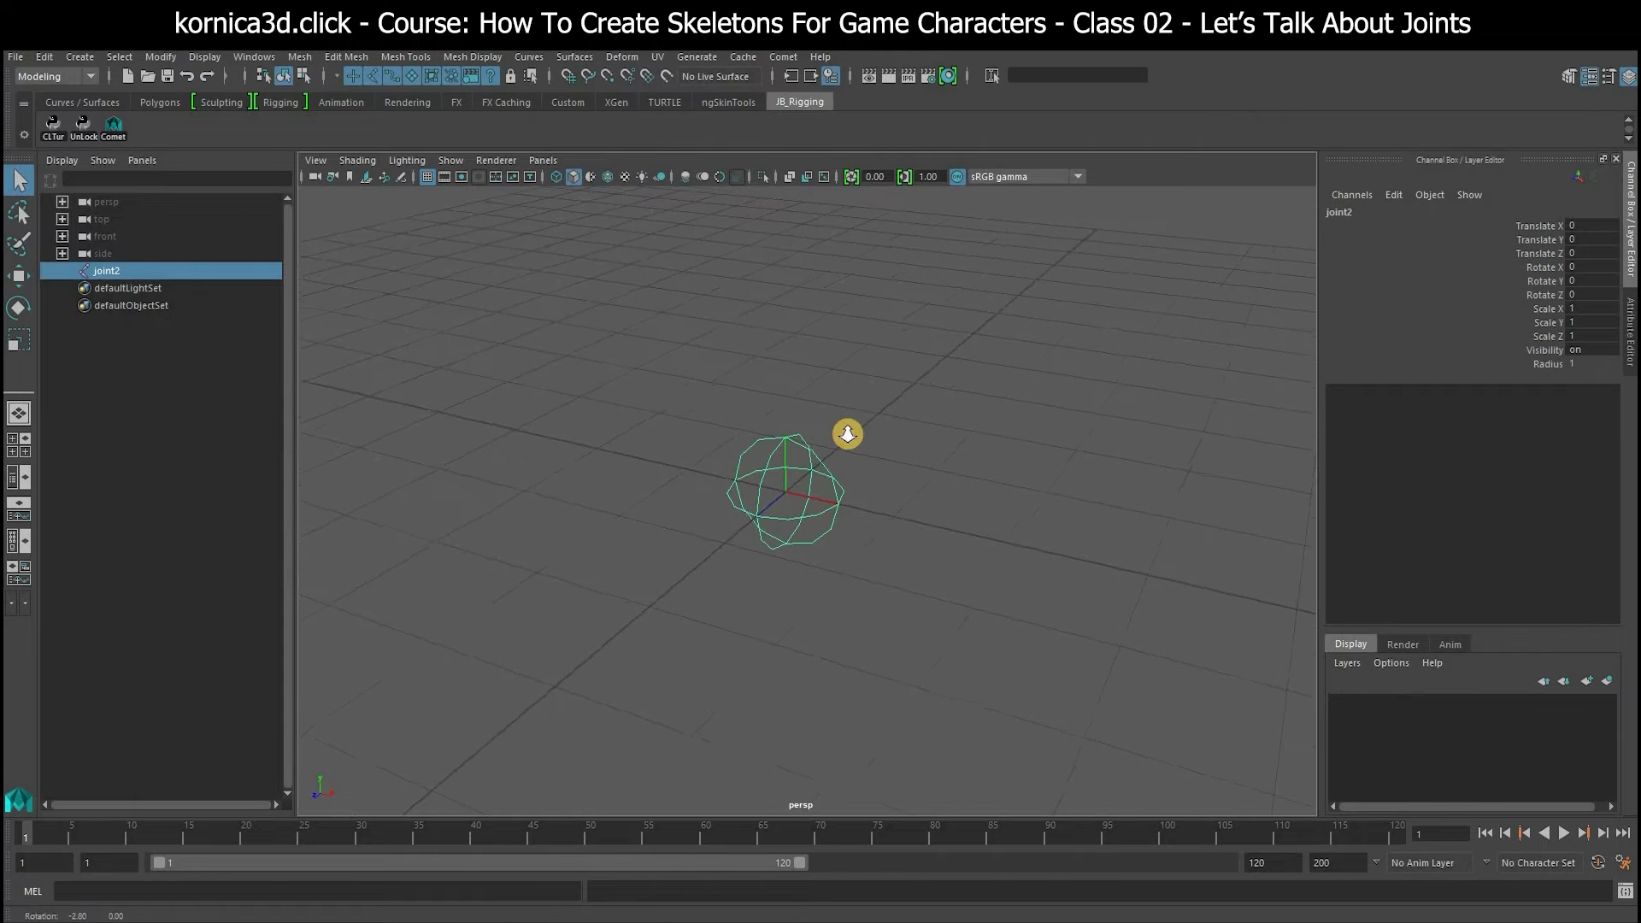
pyautogui.press('w')
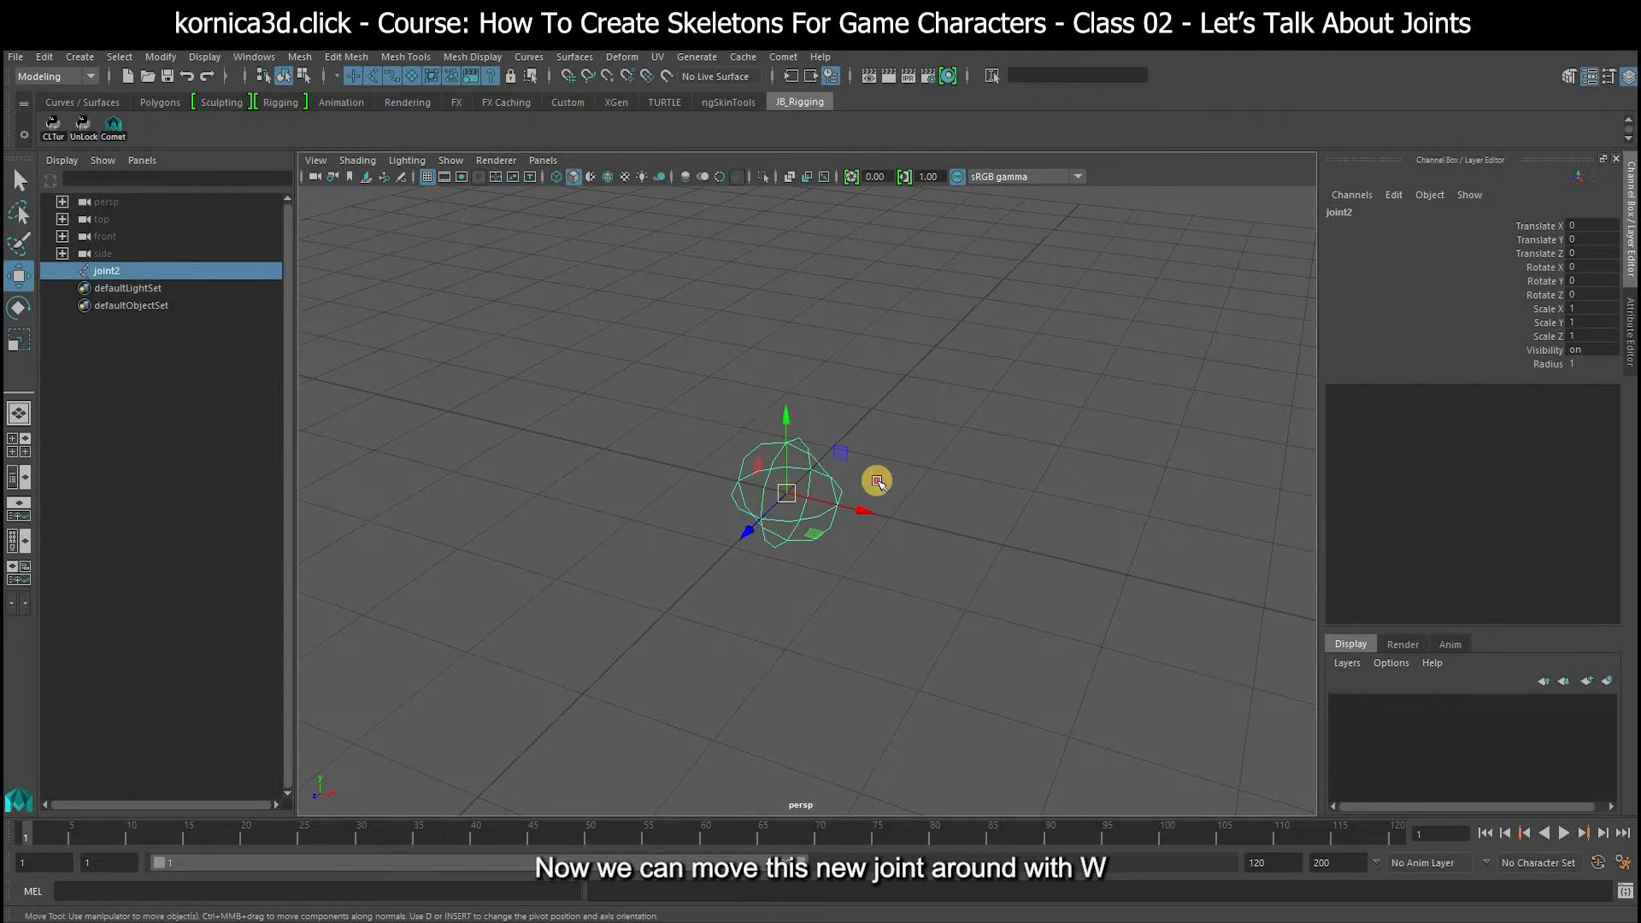
pyautogui.moveTo(765, 402); pyautogui.dragTo(619, 334, button='middle')
pyautogui.keyDown('alt'); pyautogui.moveTo(837, 400); pyautogui.dragTo(663, 439); pyautogui.keyUp('alt')
pyautogui.press('e')
pyautogui.hotkey('ctrl', 'z')
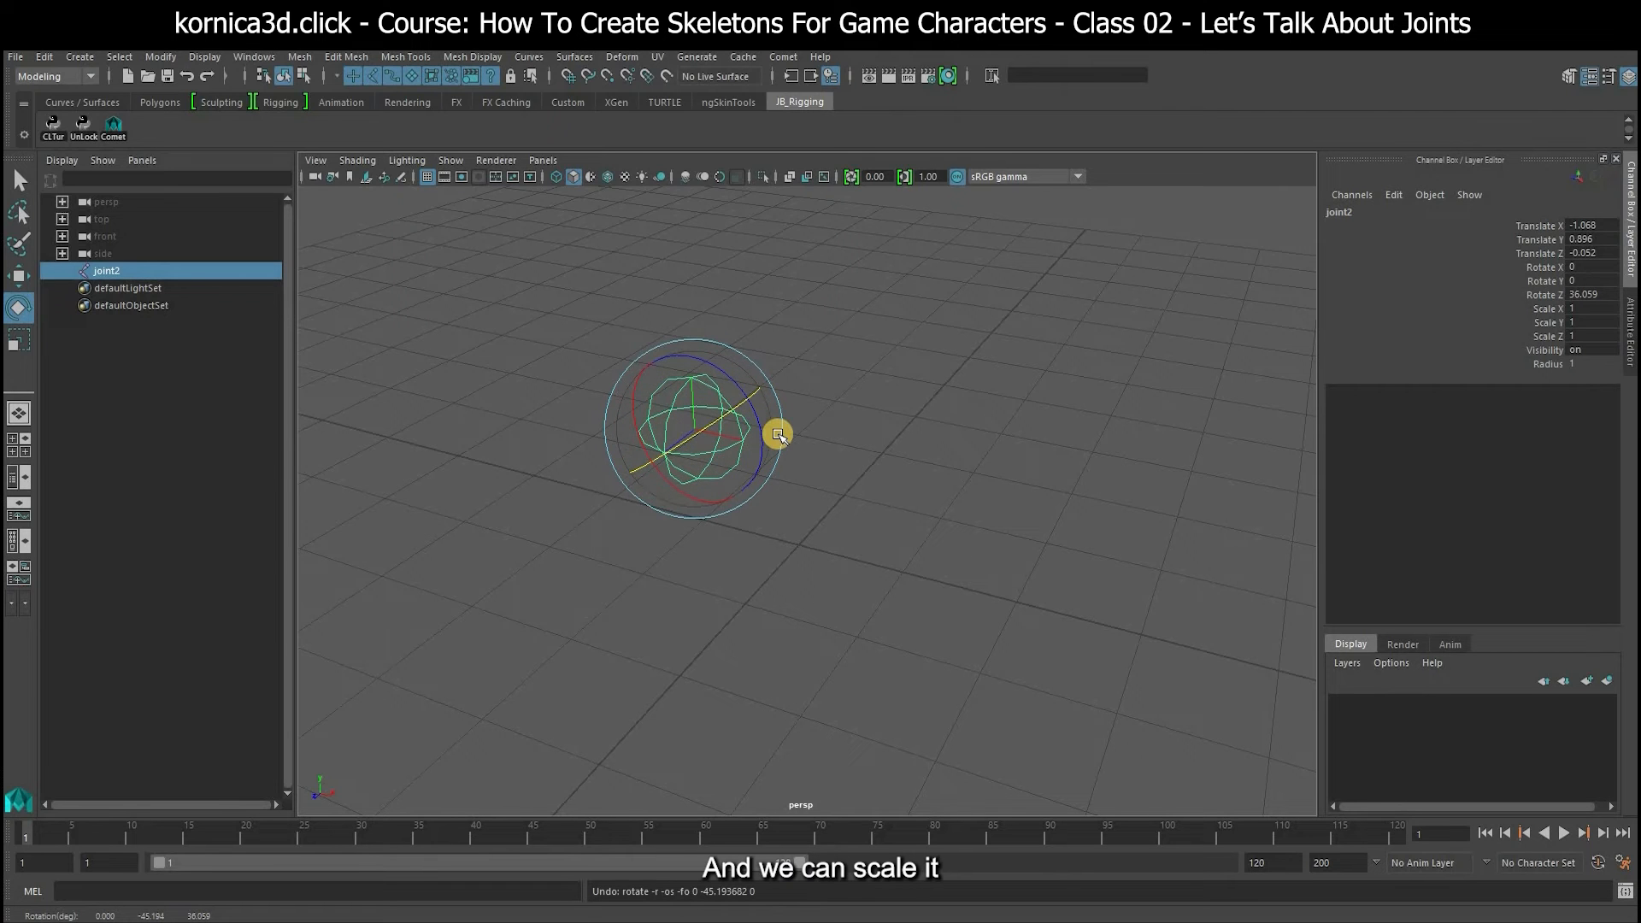
# Try scaling the joint uniformly by a factor of about 1.93.
pyautogui.press('r')
pyautogui.moveTo(692, 430); pyautogui.dragTo(853, 489)
pyautogui.hotkey('ctrl', 'z')
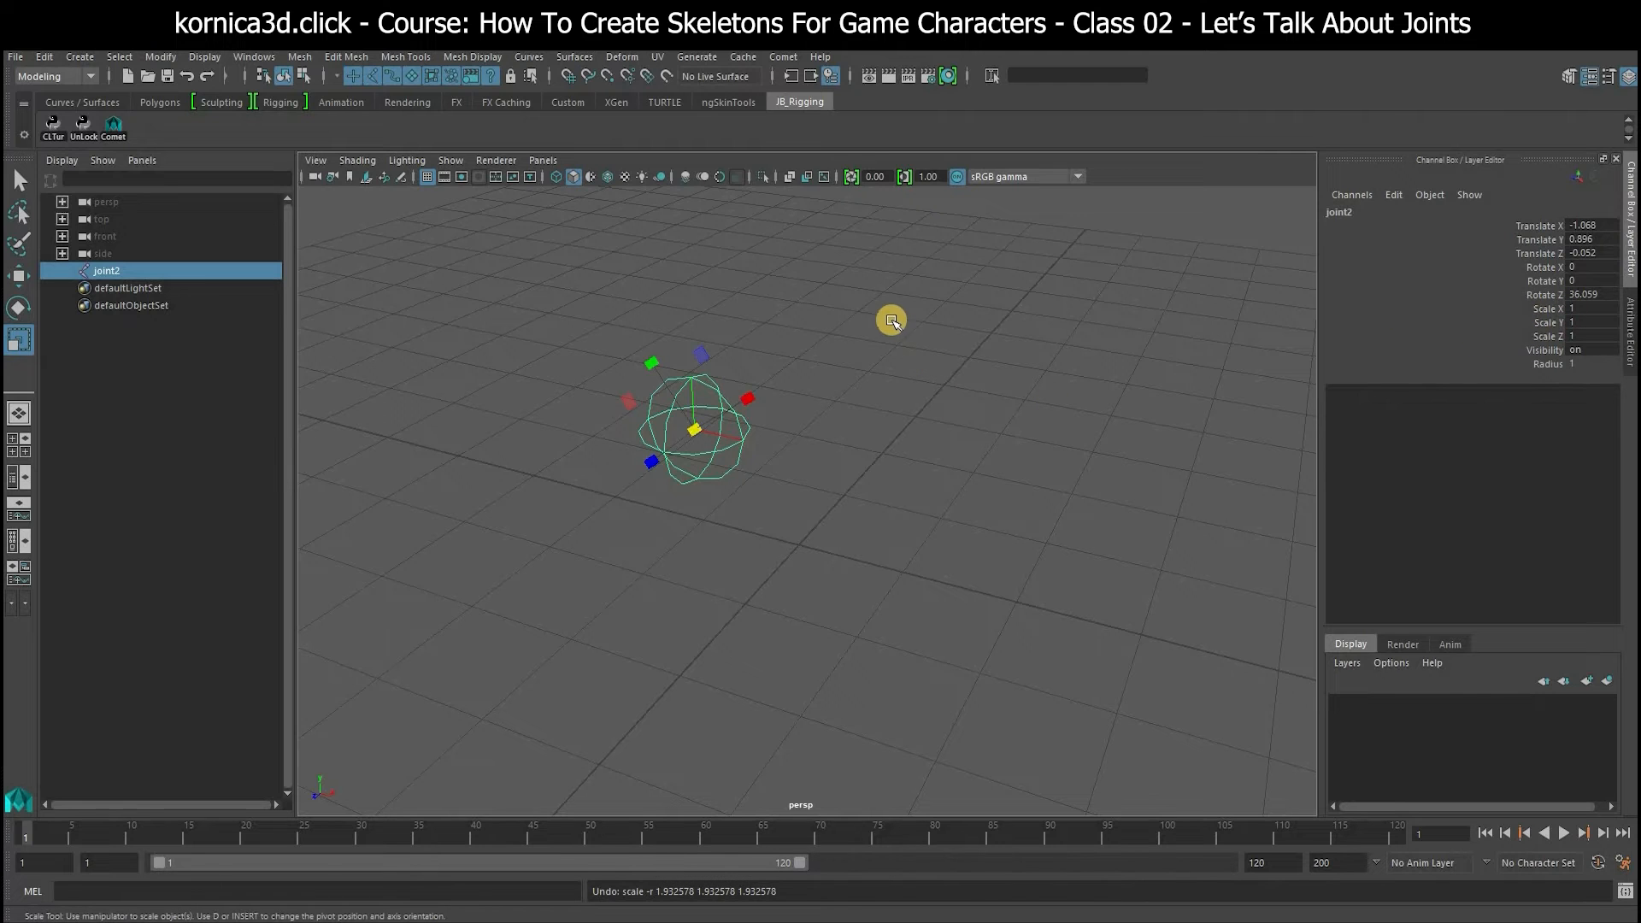
# Display the joint's local rotation axes and deselect it to view them.
pyautogui.click(205, 56)
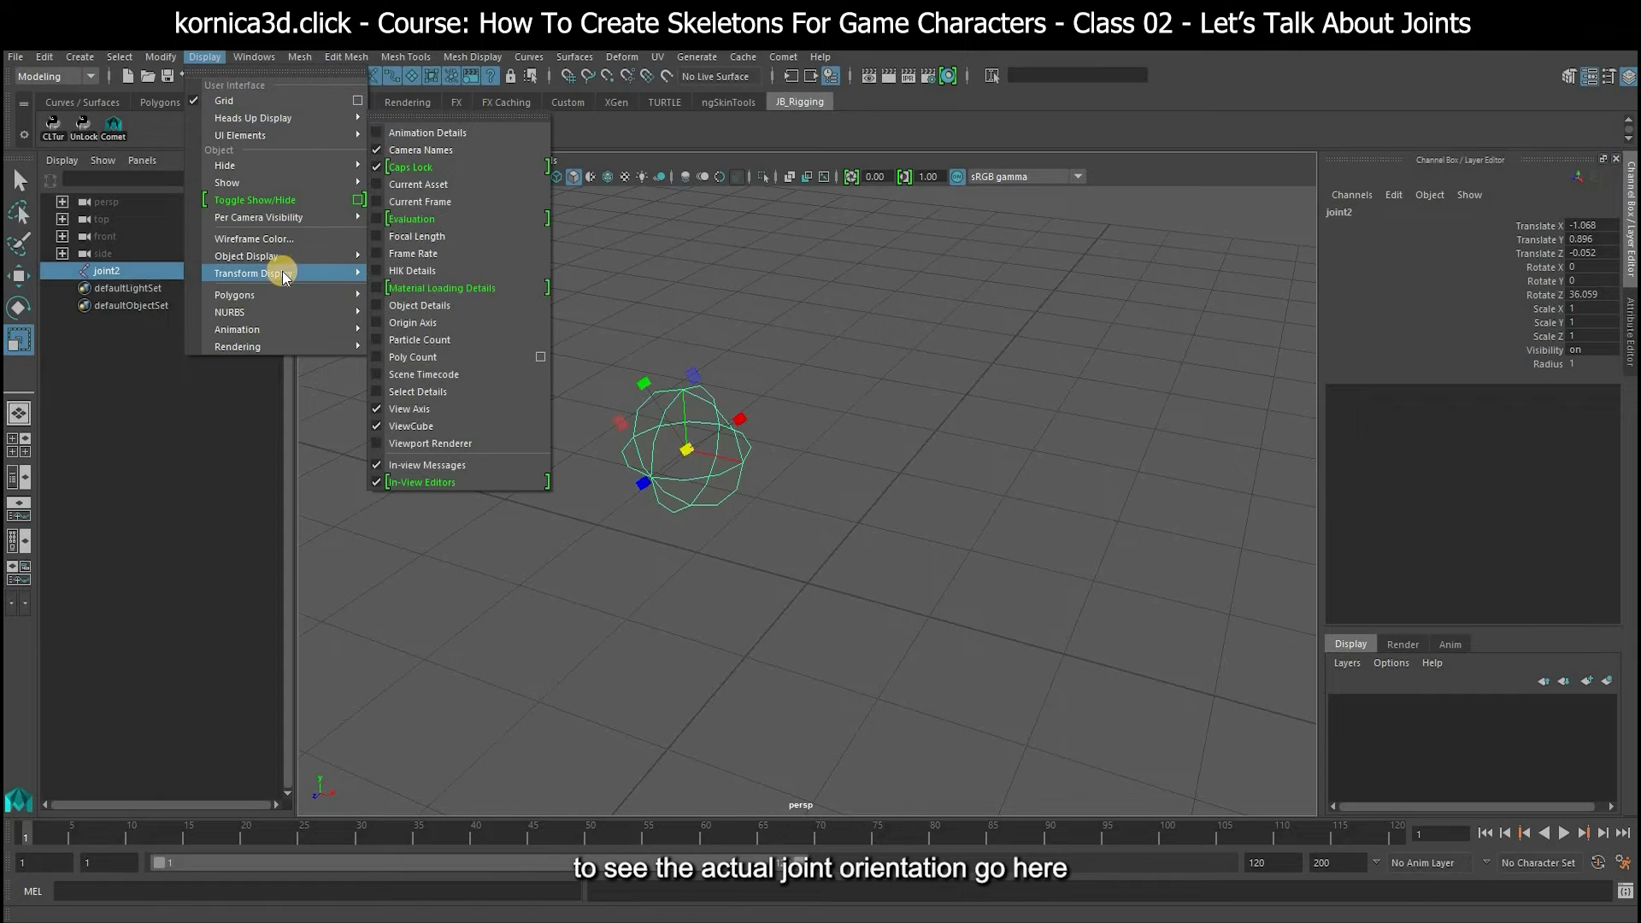
pyautogui.moveTo(293, 274)
pyautogui.click(410, 288)
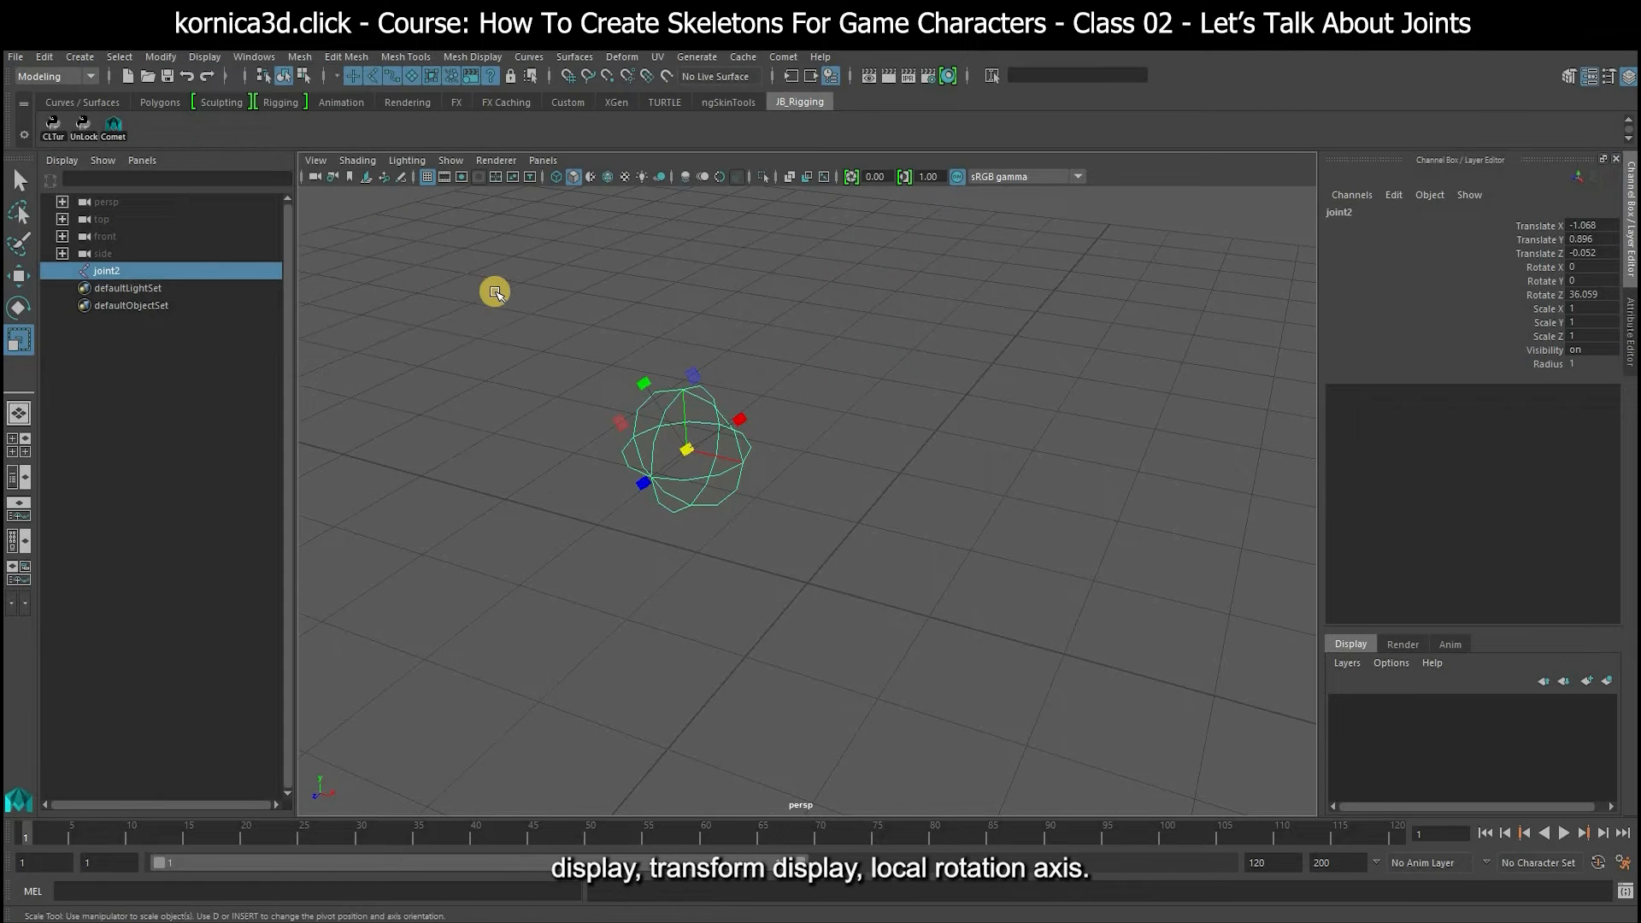
pyautogui.click(615, 312)
pyautogui.keyDown('alt'); pyautogui.moveTo(597, 304); pyautogui.dragTo(674, 323); pyautogui.keyUp('alt')
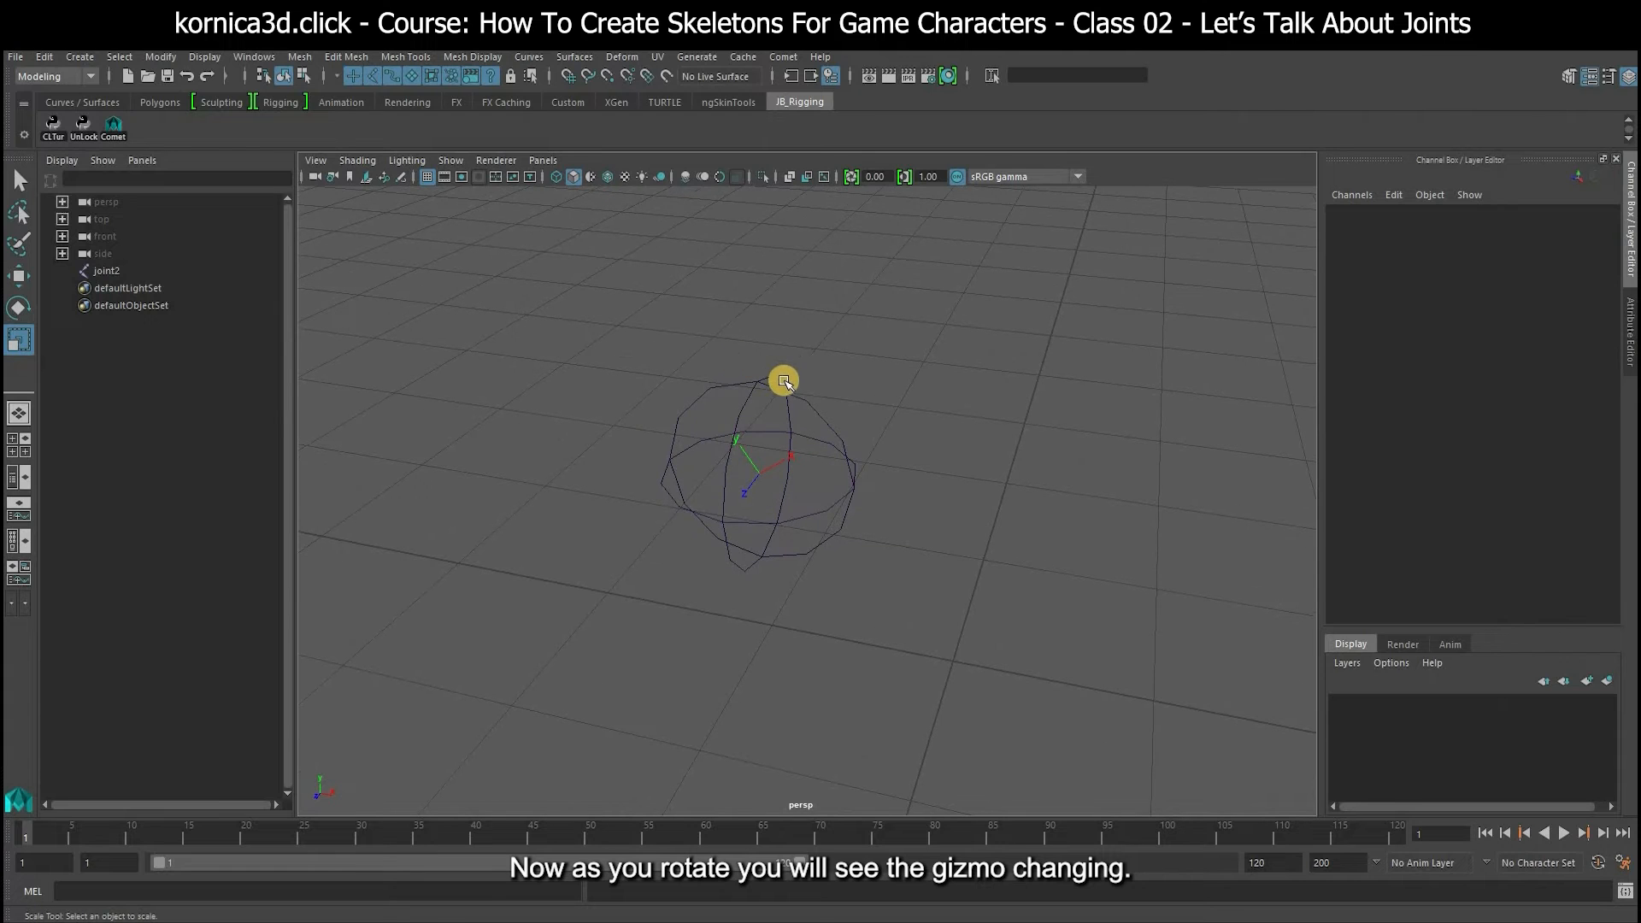
# Rotate the joint to about X -24.9, Y -9.3, Z 32.6 degrees, enlarging the rotation manipulator.
pyautogui.click(818, 446)
pyautogui.press('e')
pyautogui.moveTo(821, 449); pyautogui.dragTo(699, 429)
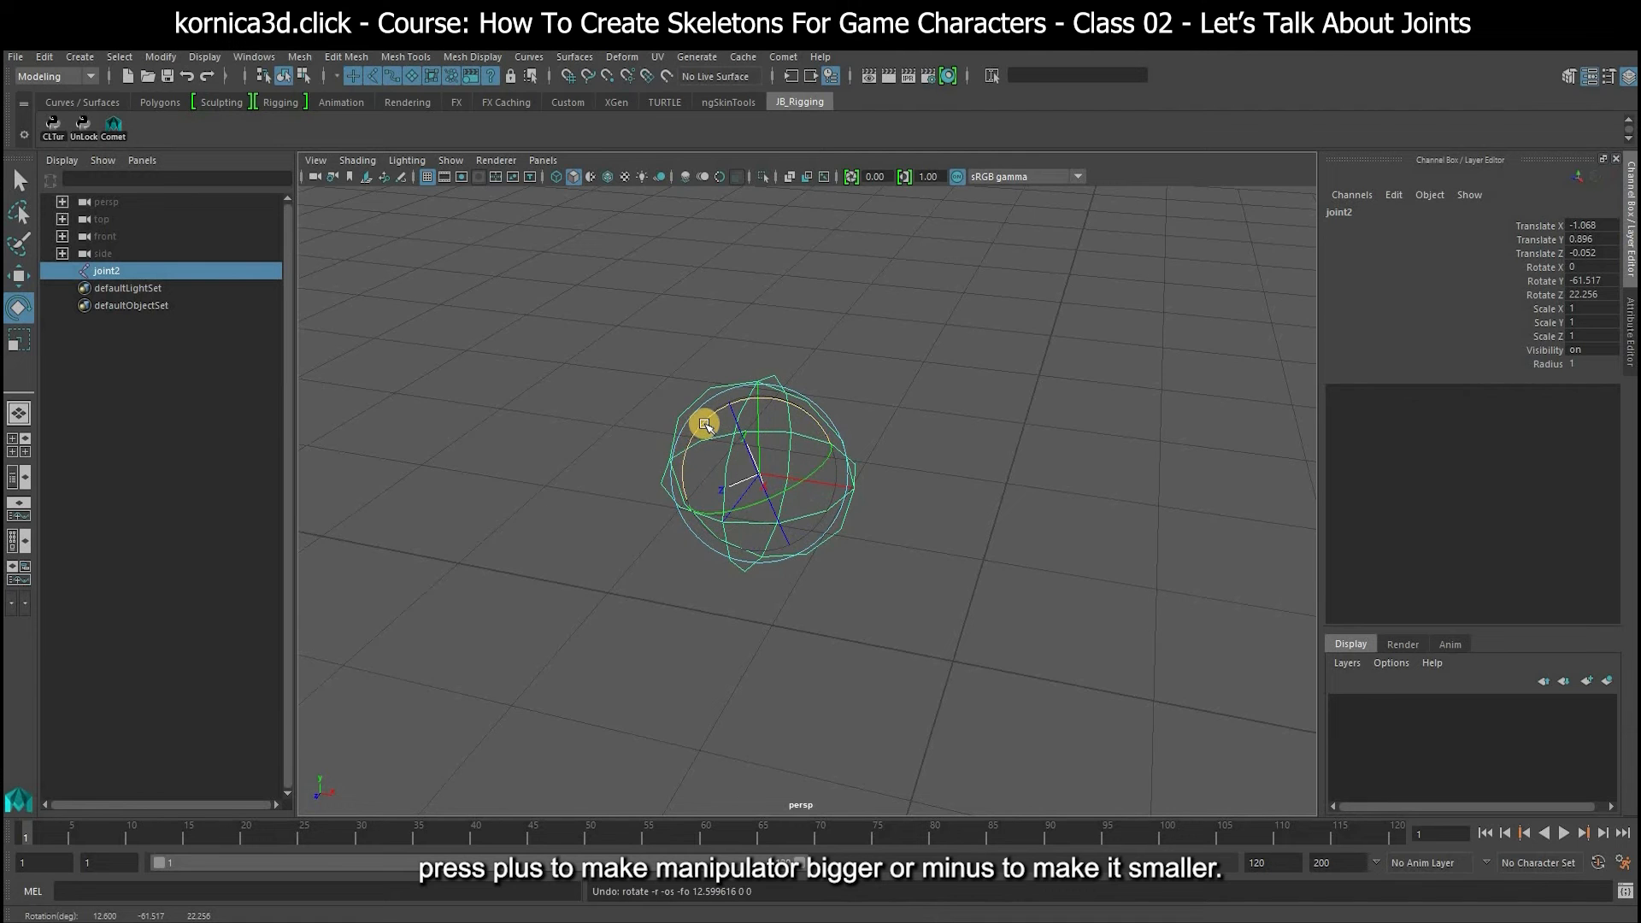
pyautogui.press('+')
pyautogui.moveTo(897, 410); pyautogui.dragTo(846, 438)
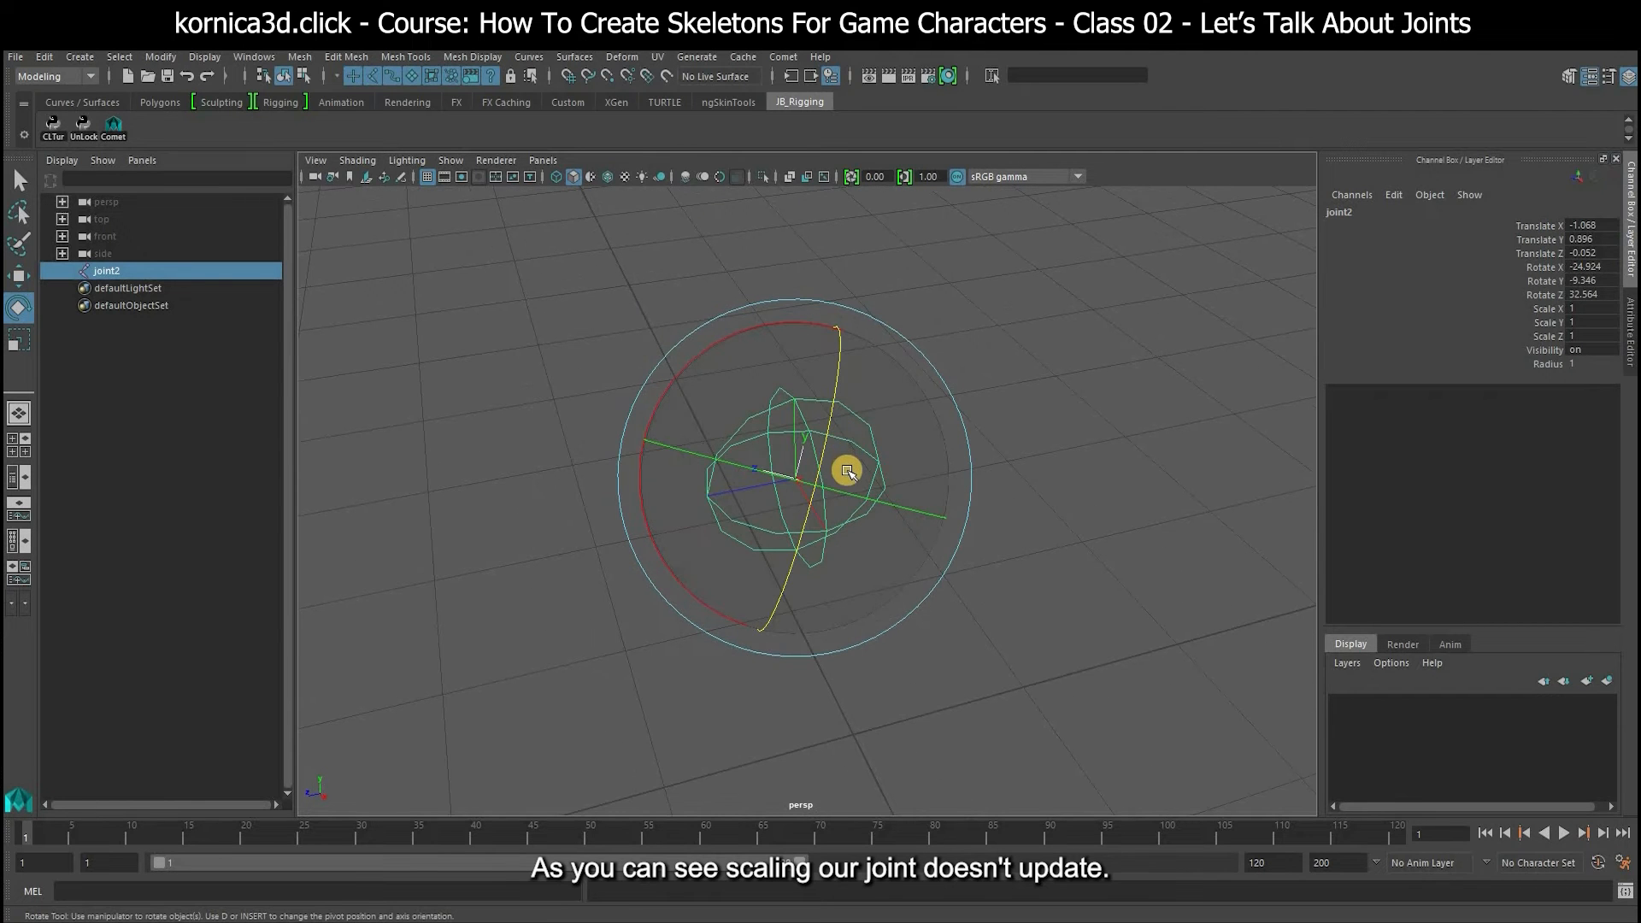
# Try scaling the rotated joint with its local rotation axes displayed.
pyautogui.press('r')
pyautogui.moveTo(842, 502); pyautogui.dragTo(948, 535)
pyautogui.hotkey('ctrl', 'z')
# Increase the joint's radius to 2.9.
pyautogui.keyDown('alt'); pyautogui.moveTo(971, 480); pyautogui.dragTo(1011, 549); pyautogui.keyUp('alt')
pyautogui.scroll(4, 1010, 550)
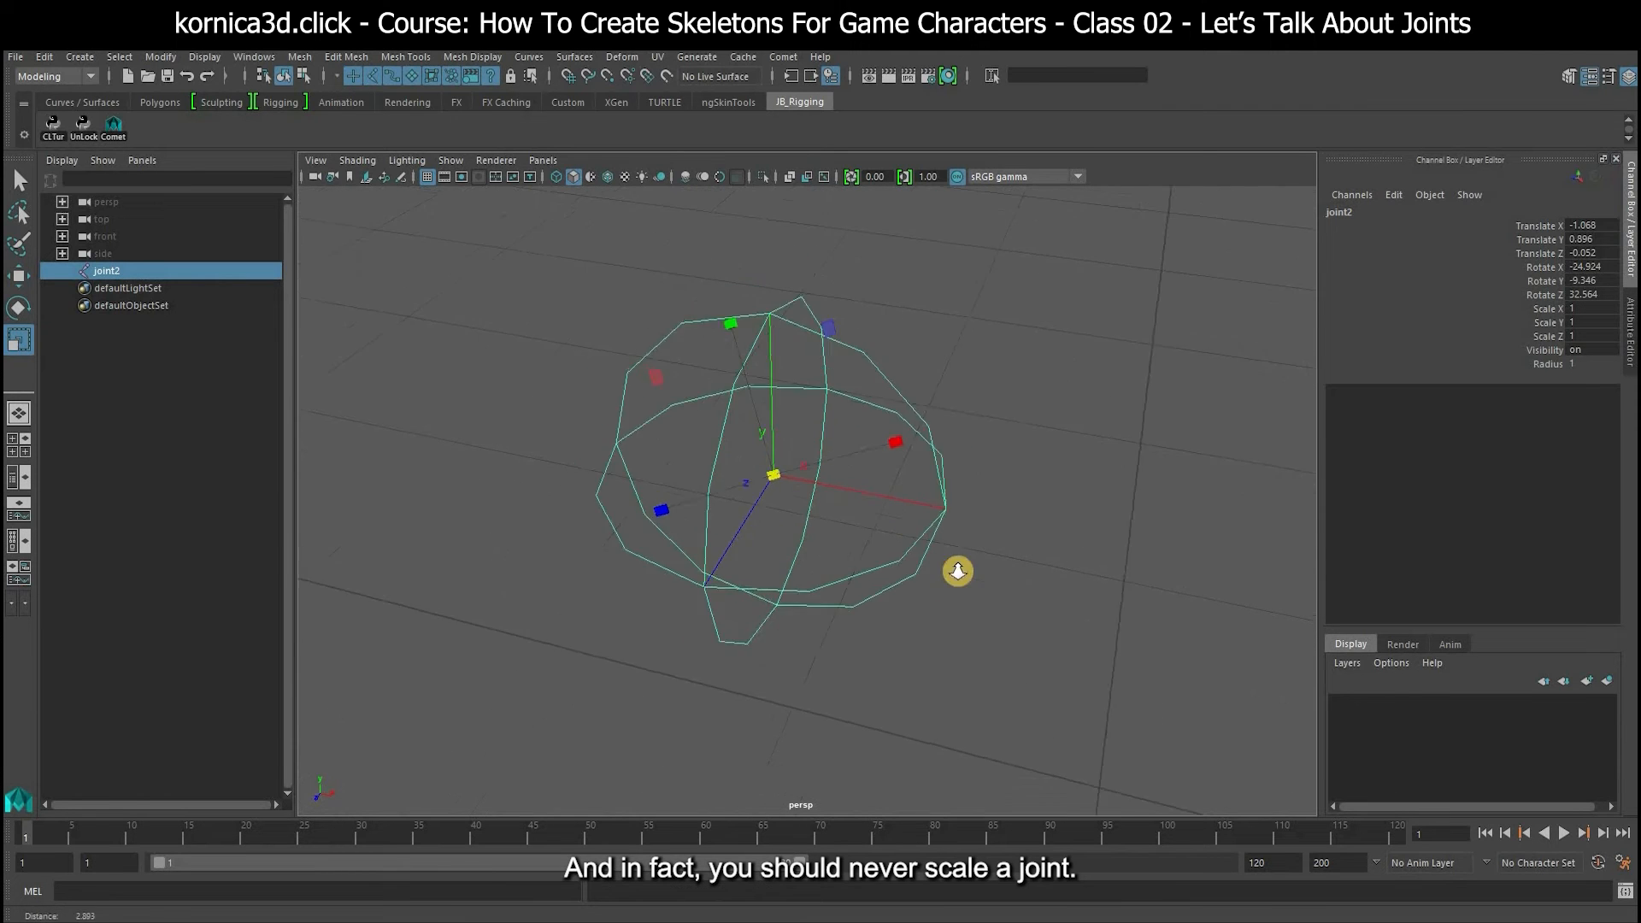
pyautogui.scroll(-2, 934, 559)
pyautogui.keyDown('alt'); pyautogui.moveTo(1033, 484); pyautogui.dragTo(838, 433); pyautogui.keyUp('alt')
pyautogui.scroll(-2, 908, 447)
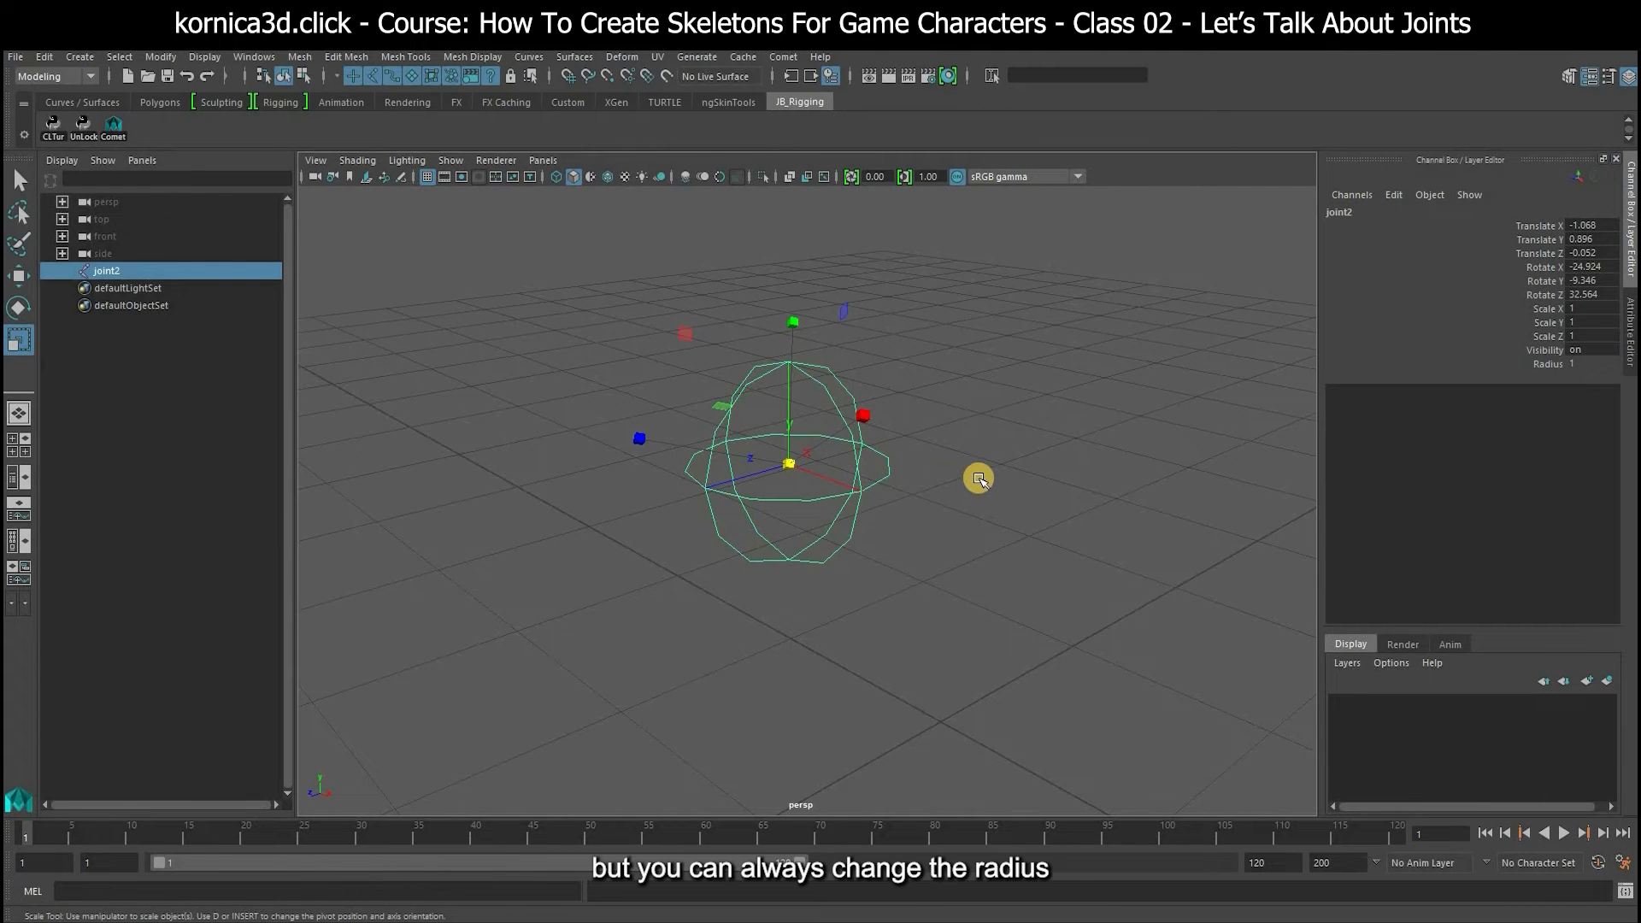
pyautogui.click(1538, 363)
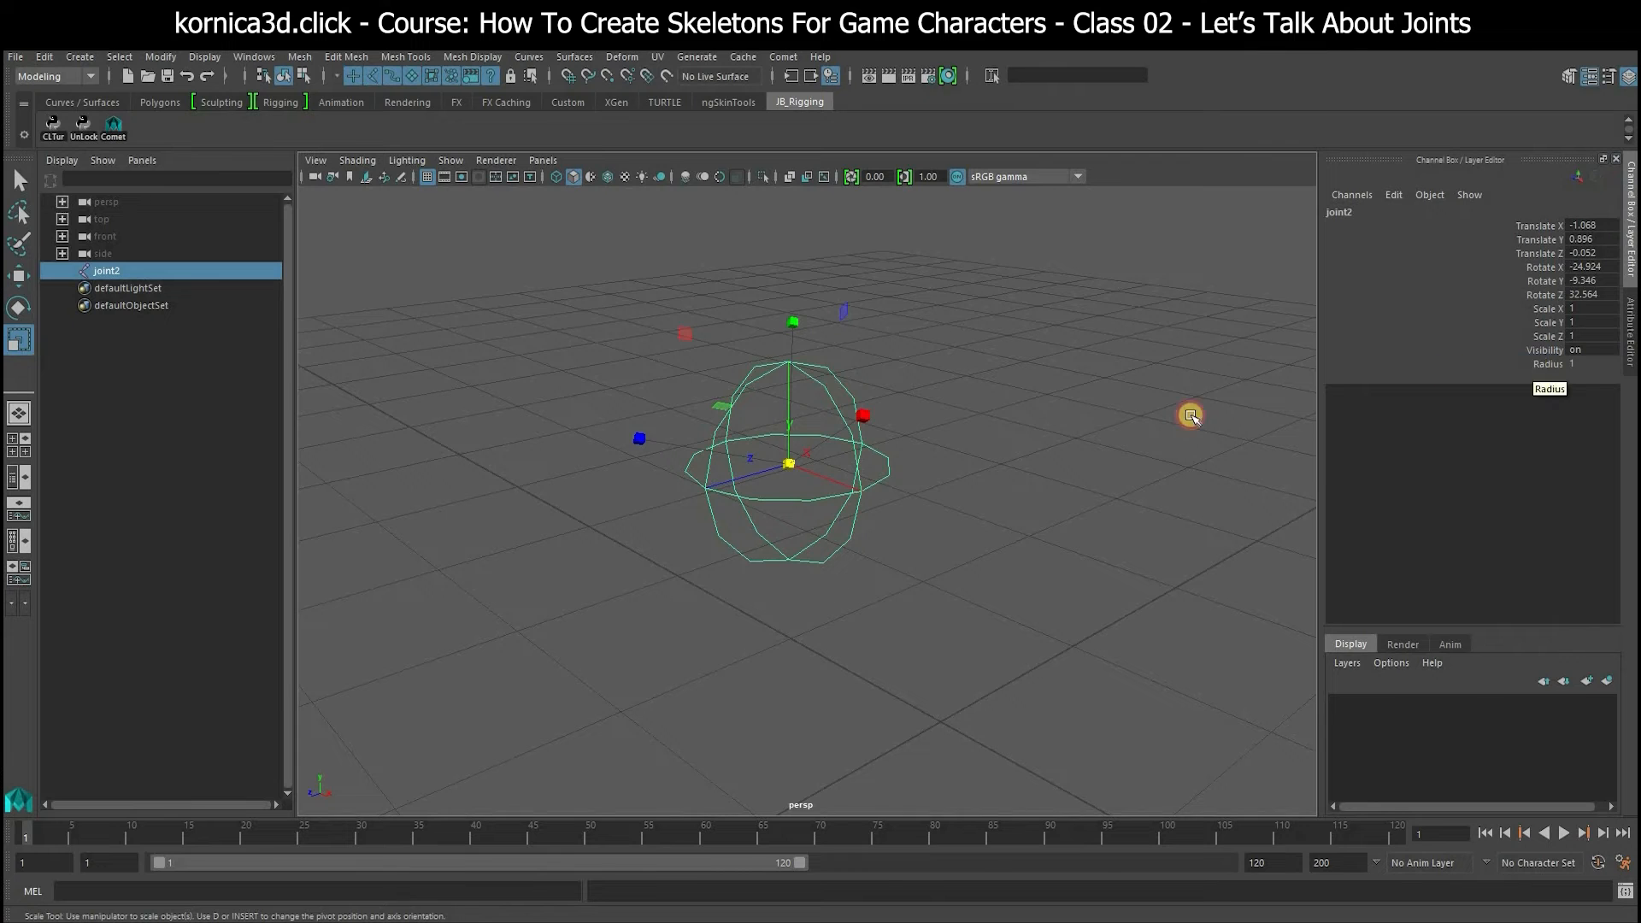
pyautogui.moveTo(997, 383); pyautogui.dragTo(930, 386, button='middle')
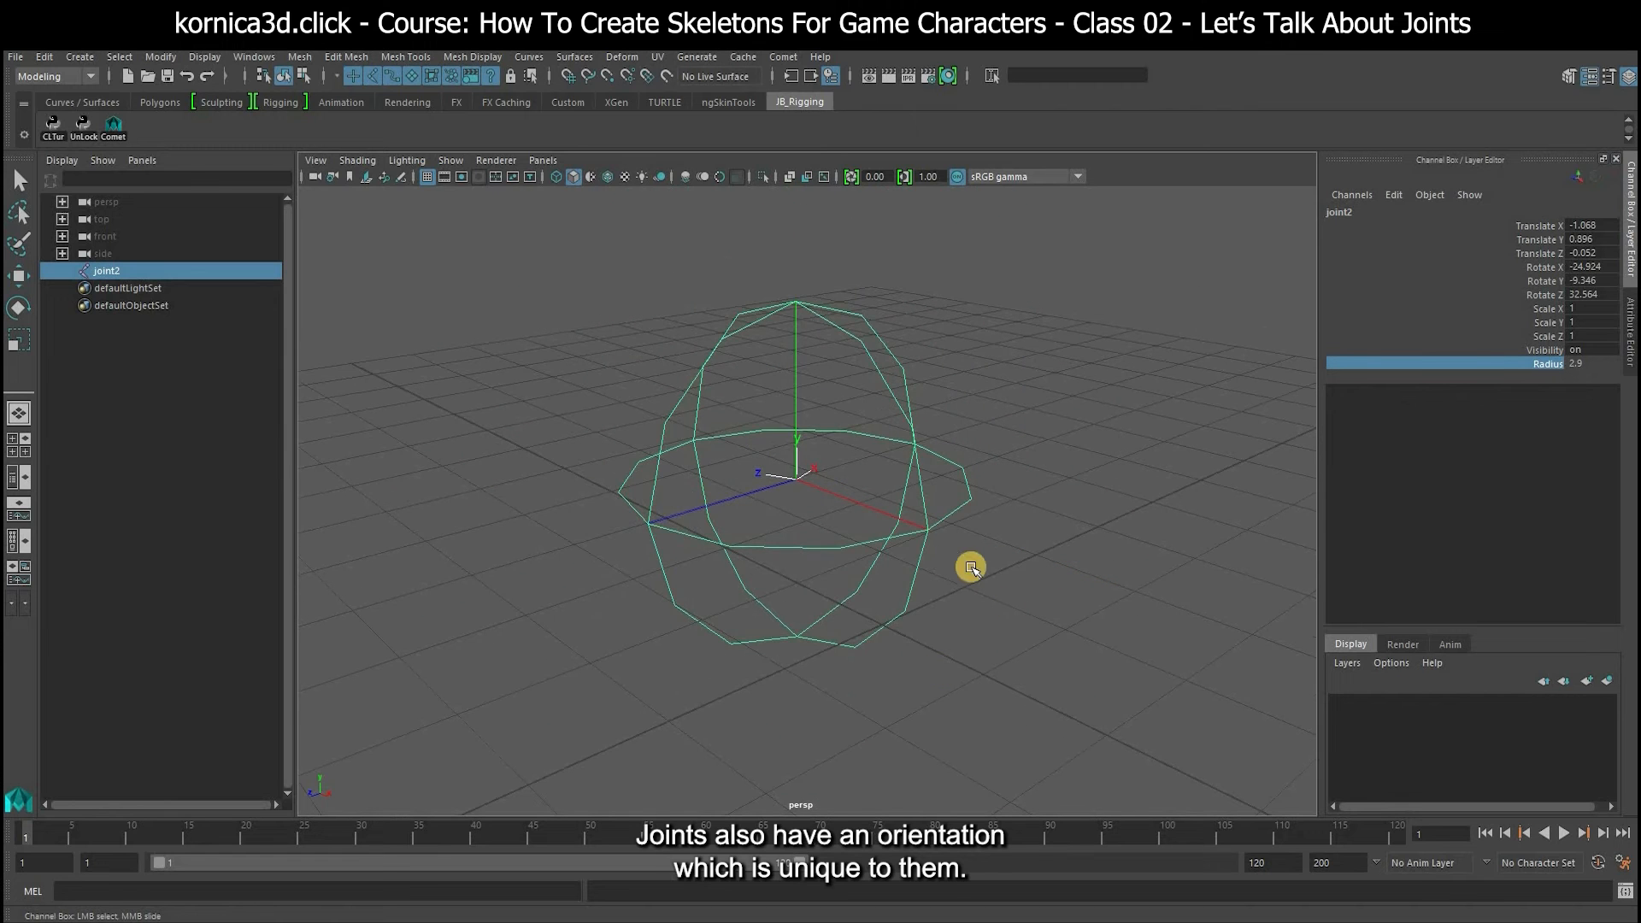
# Switch to the "Joints in Maya" slide in PowerPoint to read about joint orientation, and return to Maya.
pyautogui.hotkey('alt', 'Tab')
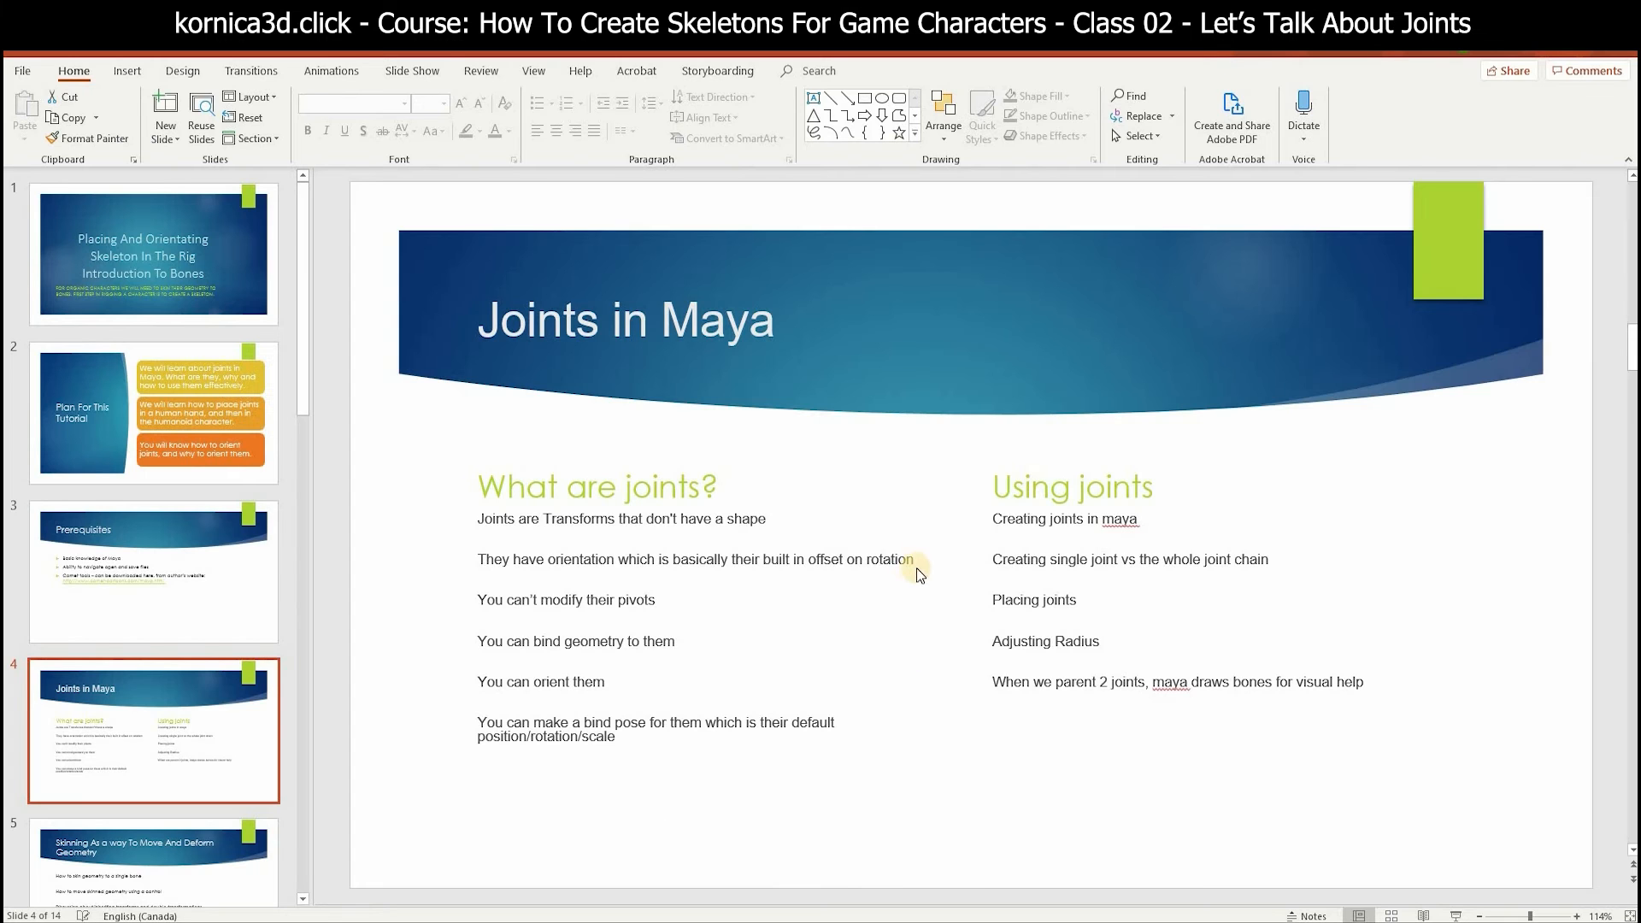
pyautogui.hotkey('alt', 'Tab')
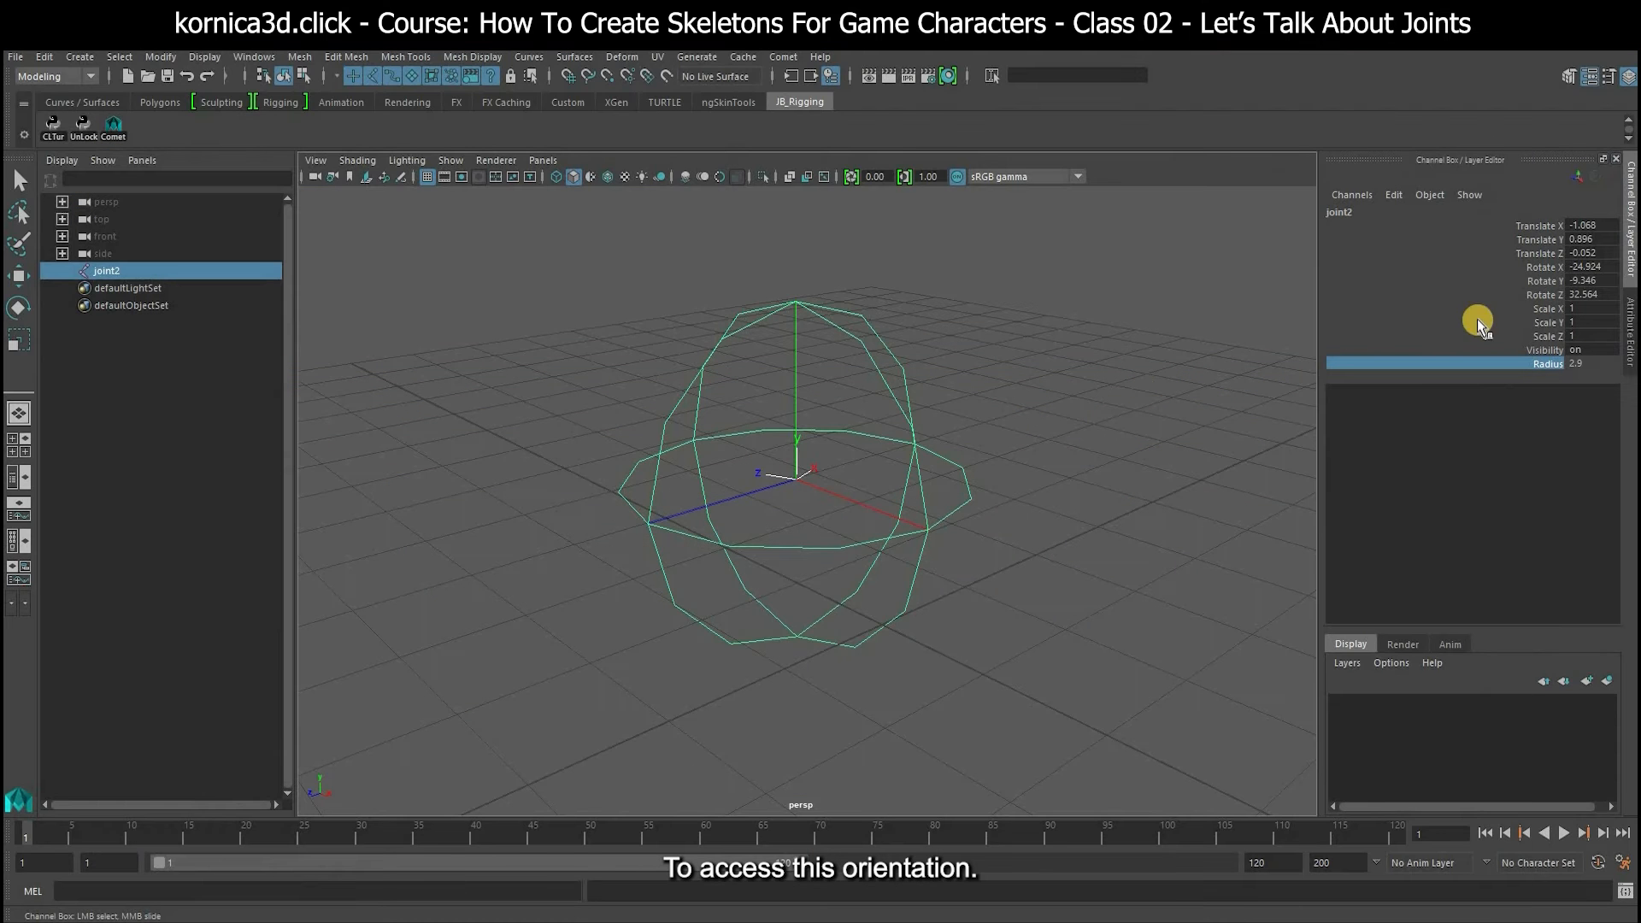
# Set the joint's Joint Orient to 20 in X and 30 in Y.
pyautogui.moveTo(1081, 437); pyautogui.dragTo(1184, 470, button='middle')
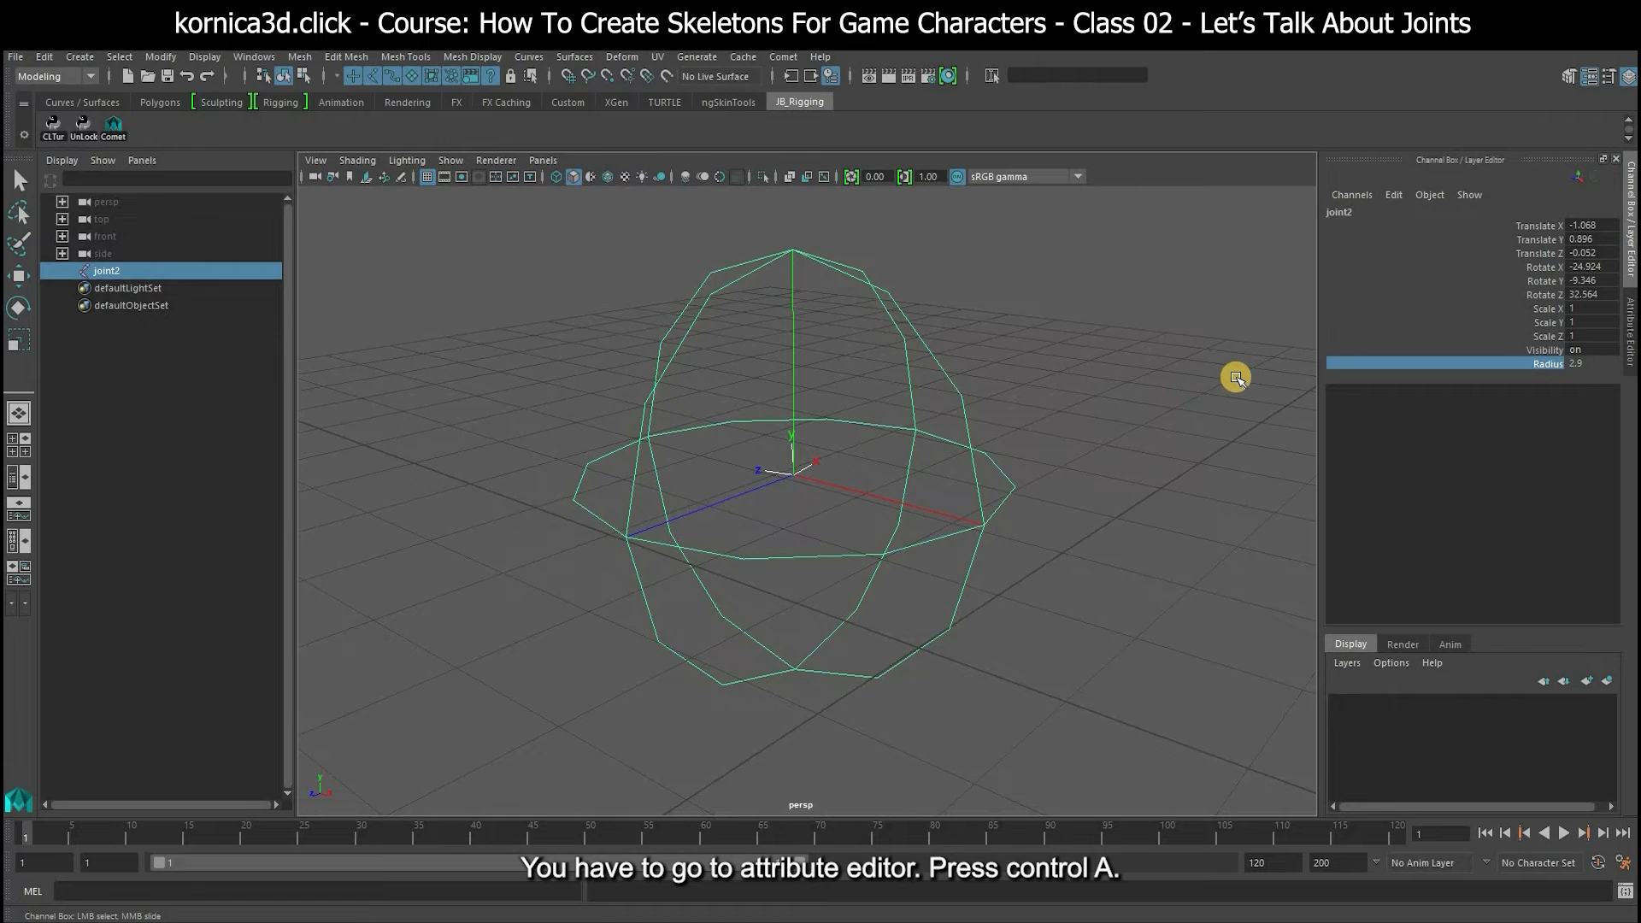
pyautogui.hotkey('ctrl', 'a')
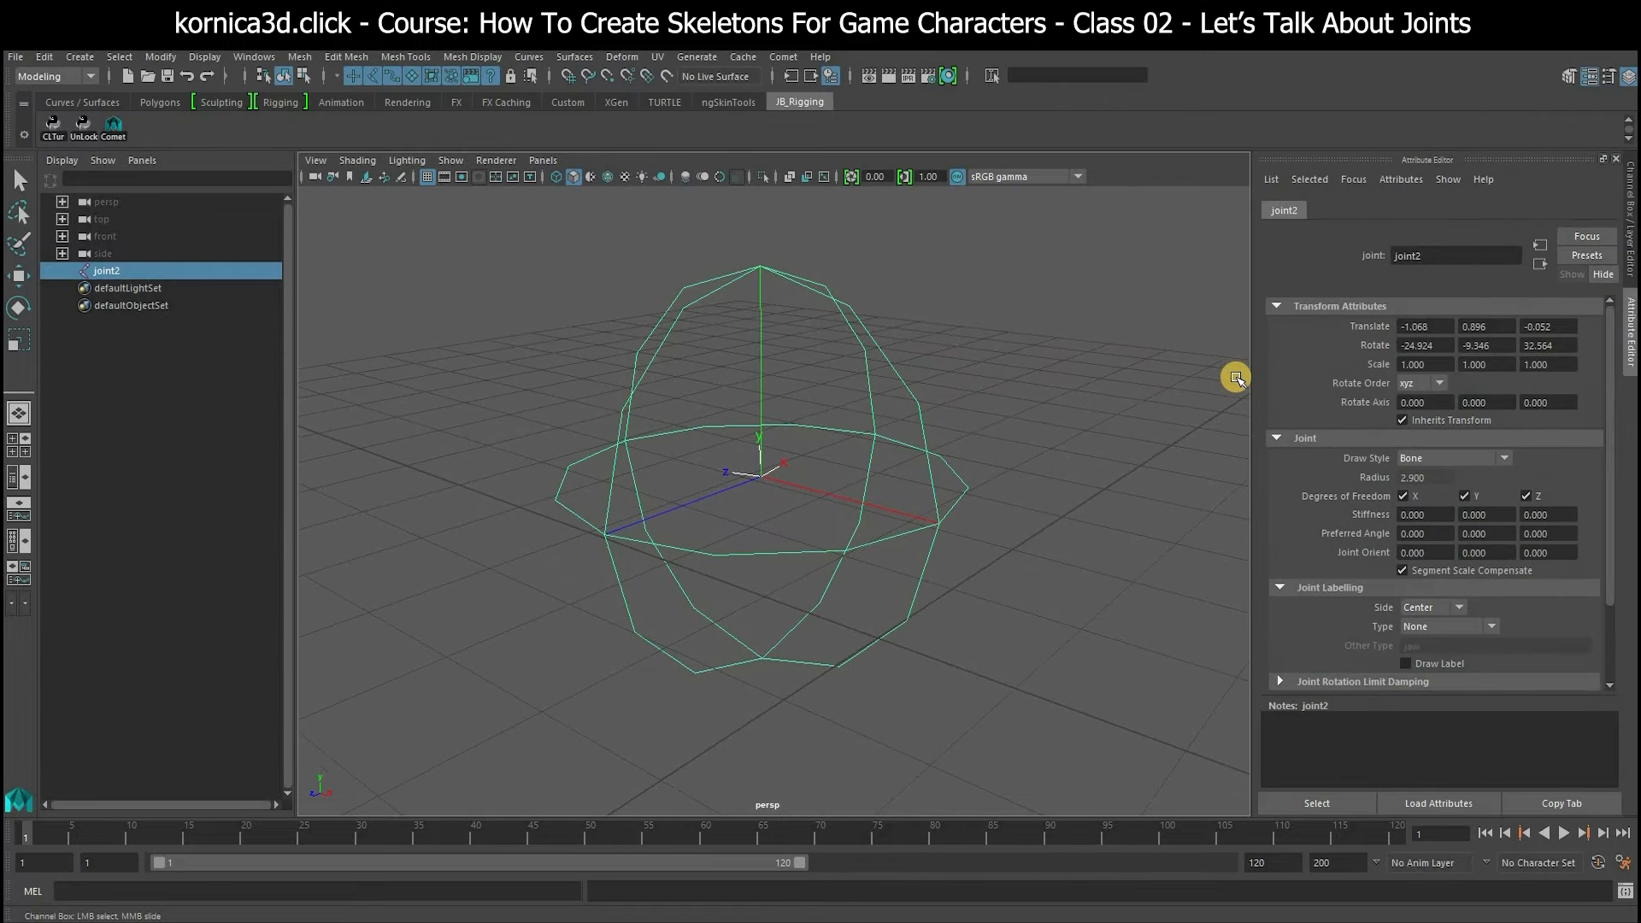
pyautogui.click(1390, 549)
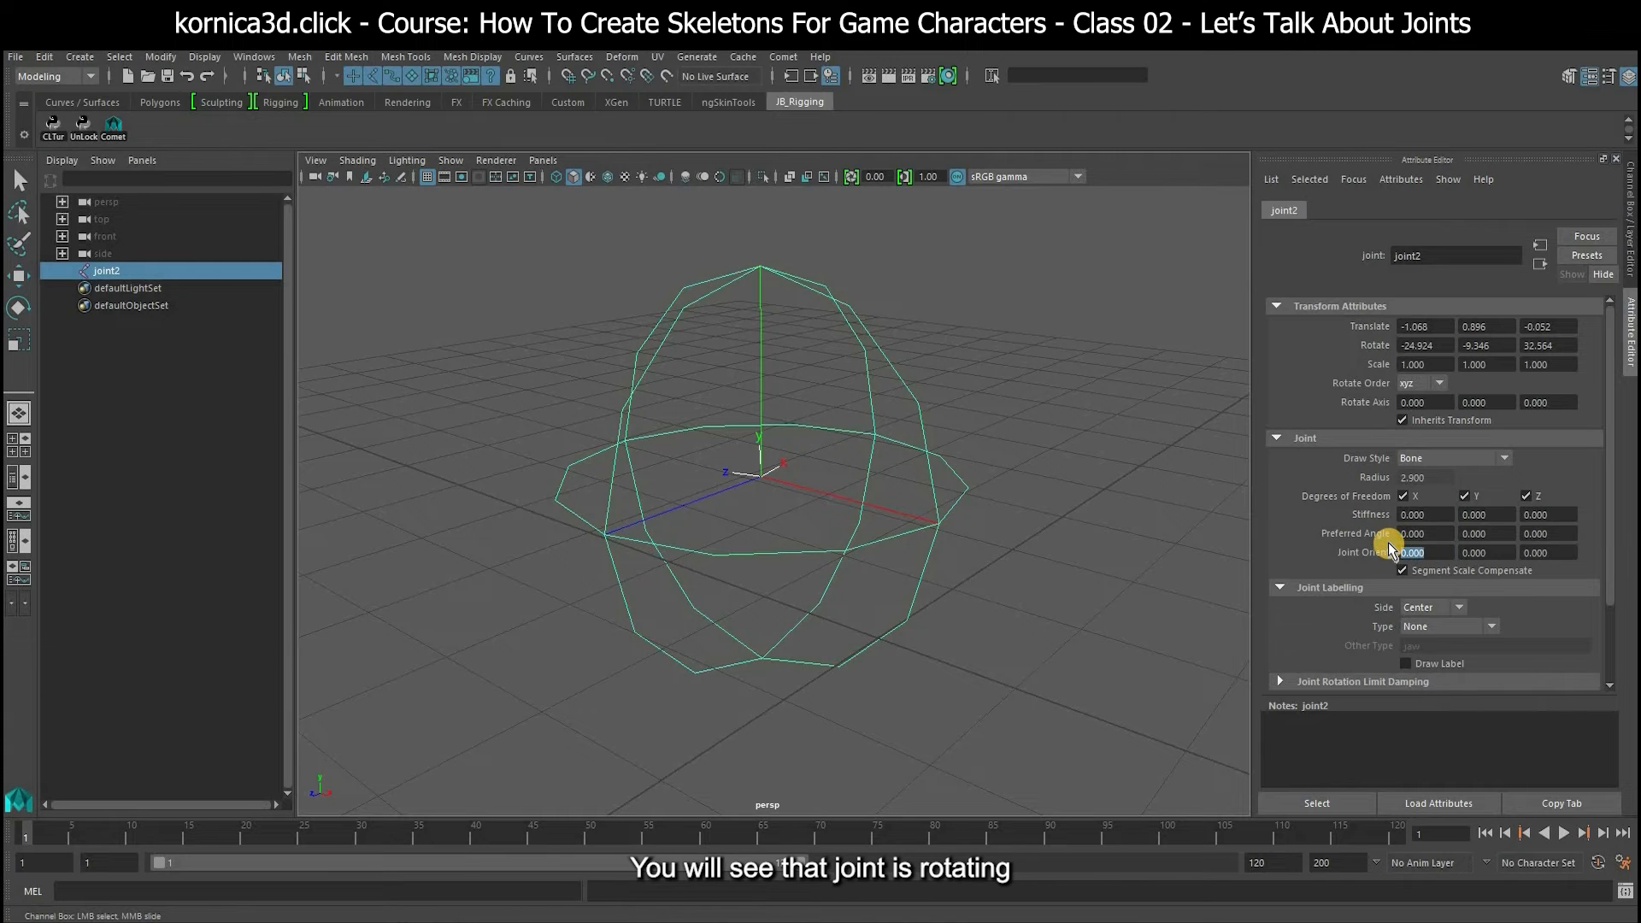
pyautogui.write('20')
pyautogui.press('Return')
pyautogui.click(1446, 551)
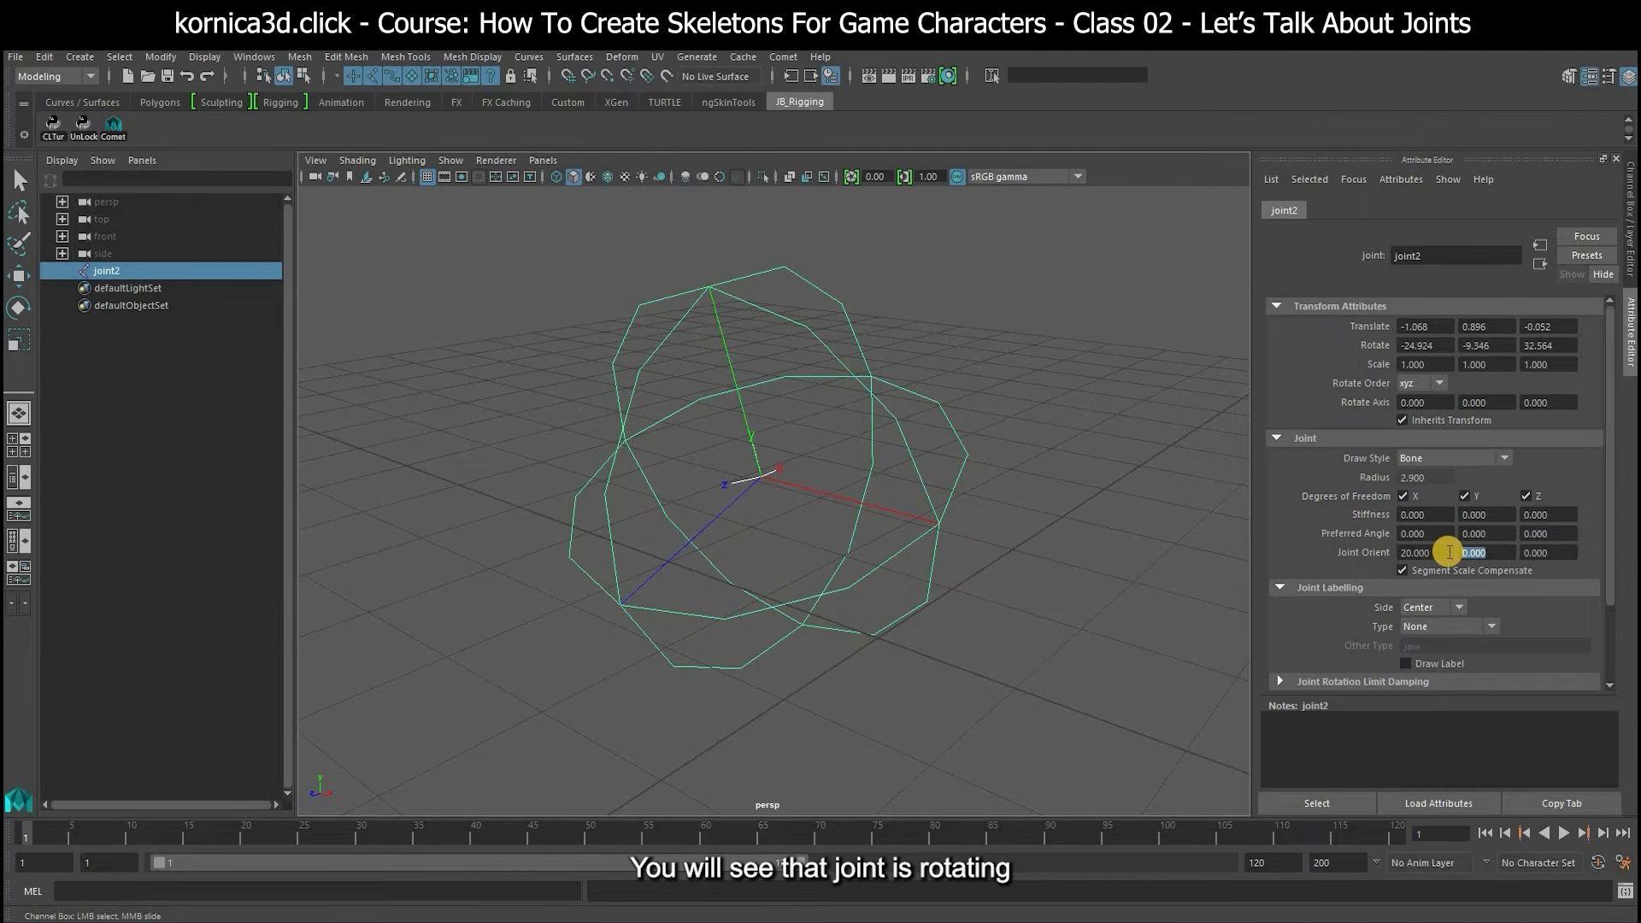
pyautogui.write('30')
pyautogui.press('Return')
pyautogui.click(1543, 553)
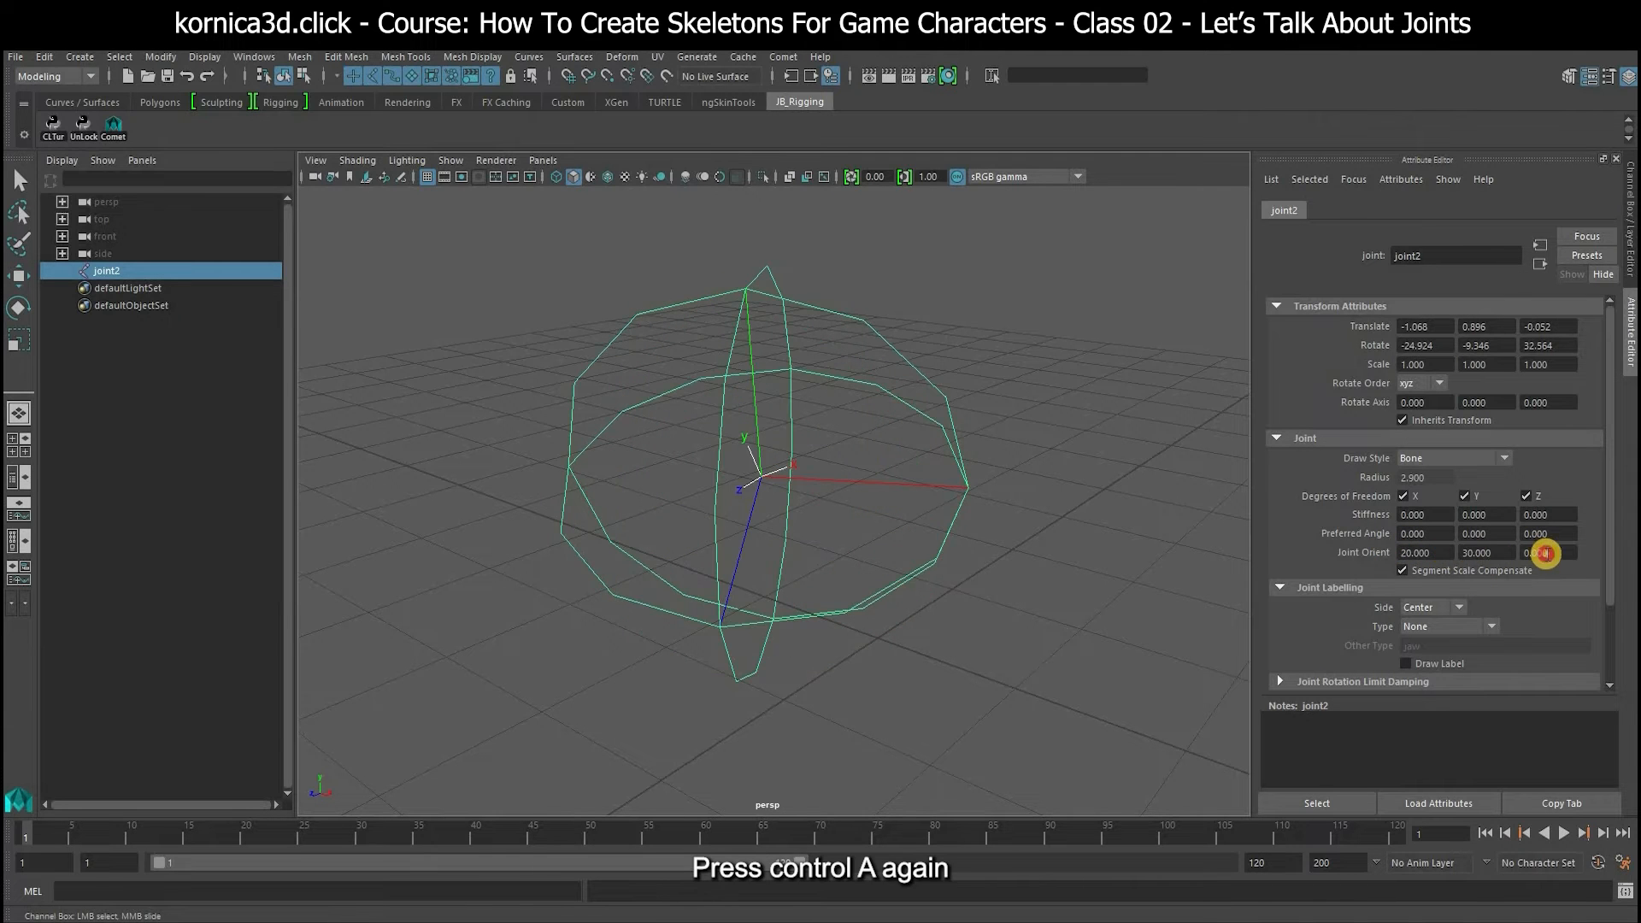
# Use Channel Control to make the joint's hidden Joint Orient X, Y and Z attributes keyable.
pyautogui.hotkey('ctrl', 'a')
pyautogui.click(1393, 195)
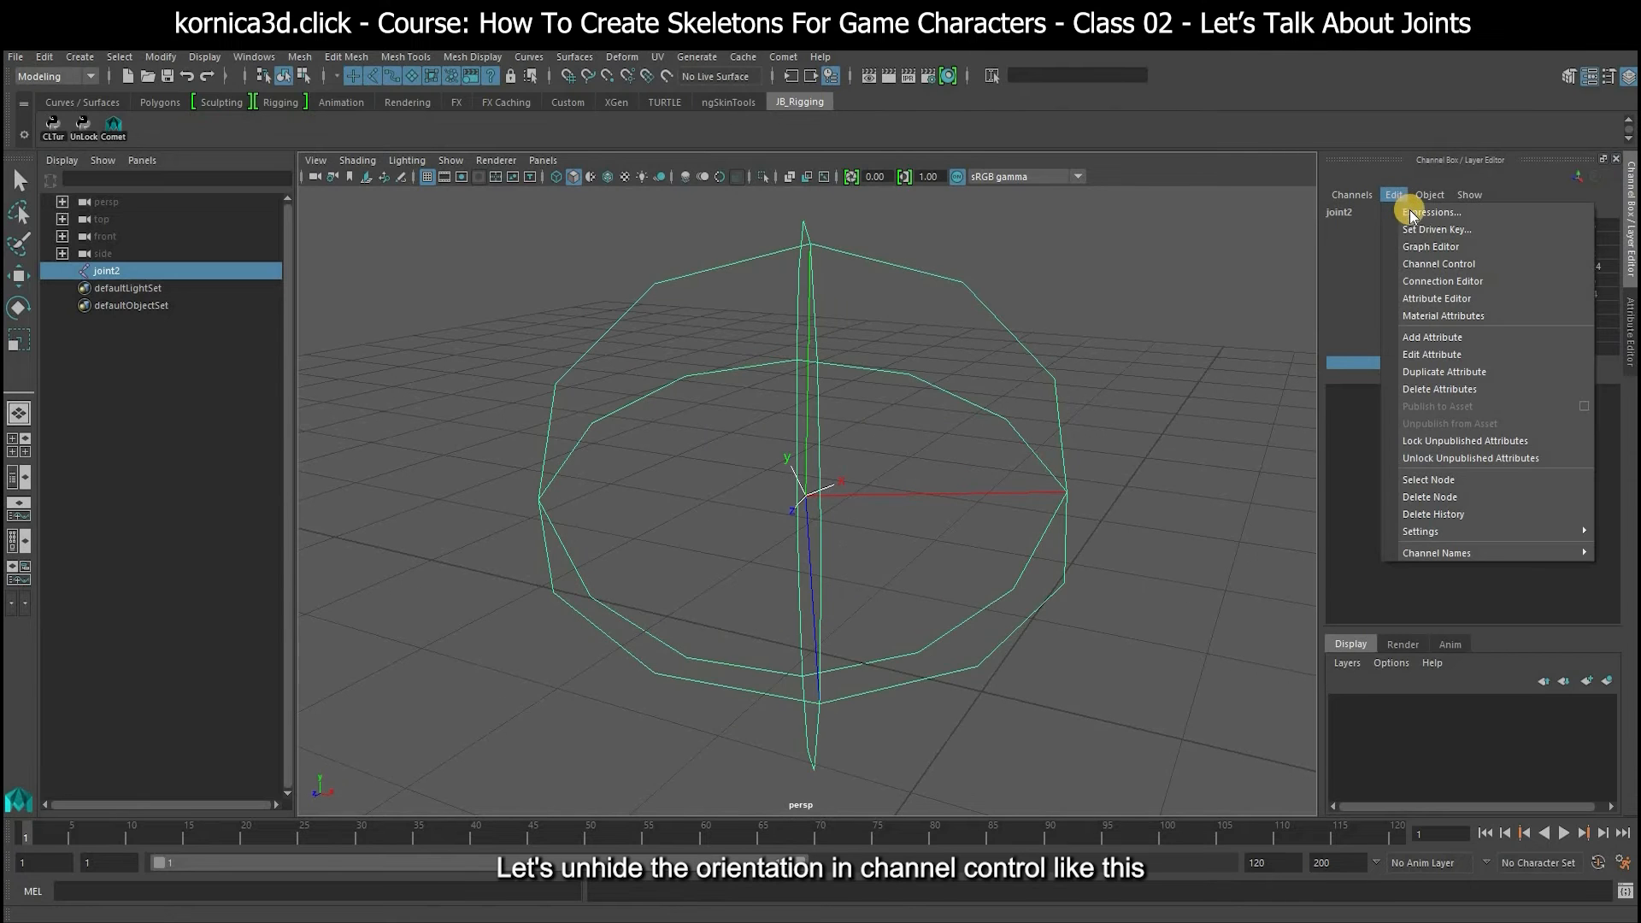
pyautogui.click(1443, 263)
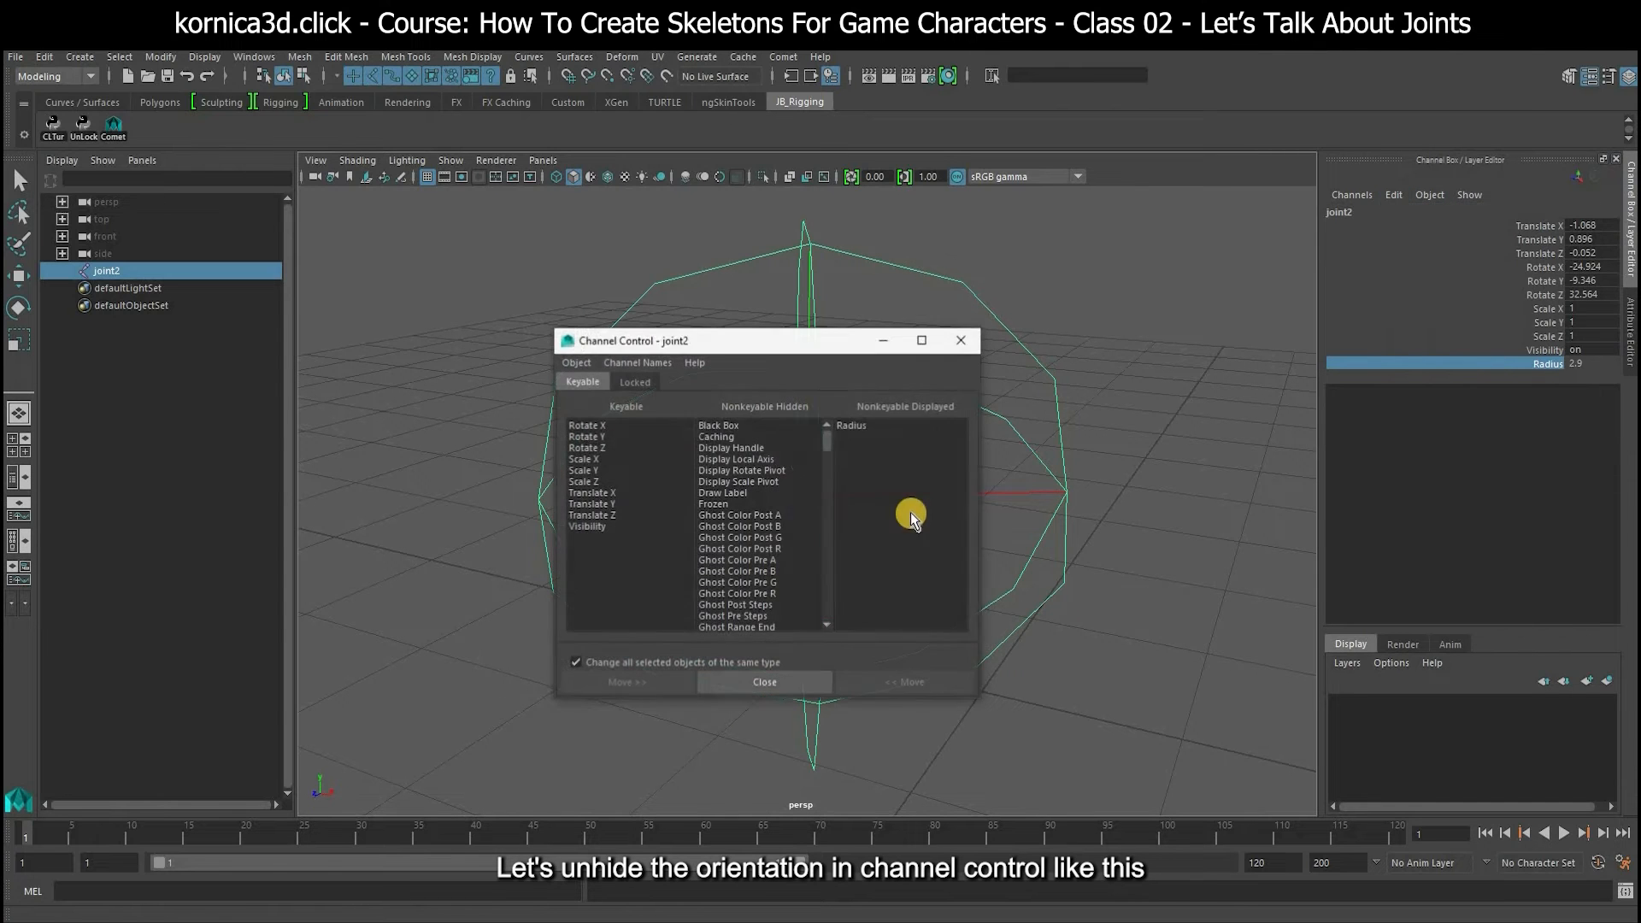
pyautogui.moveTo(828, 448); pyautogui.dragTo(838, 469)
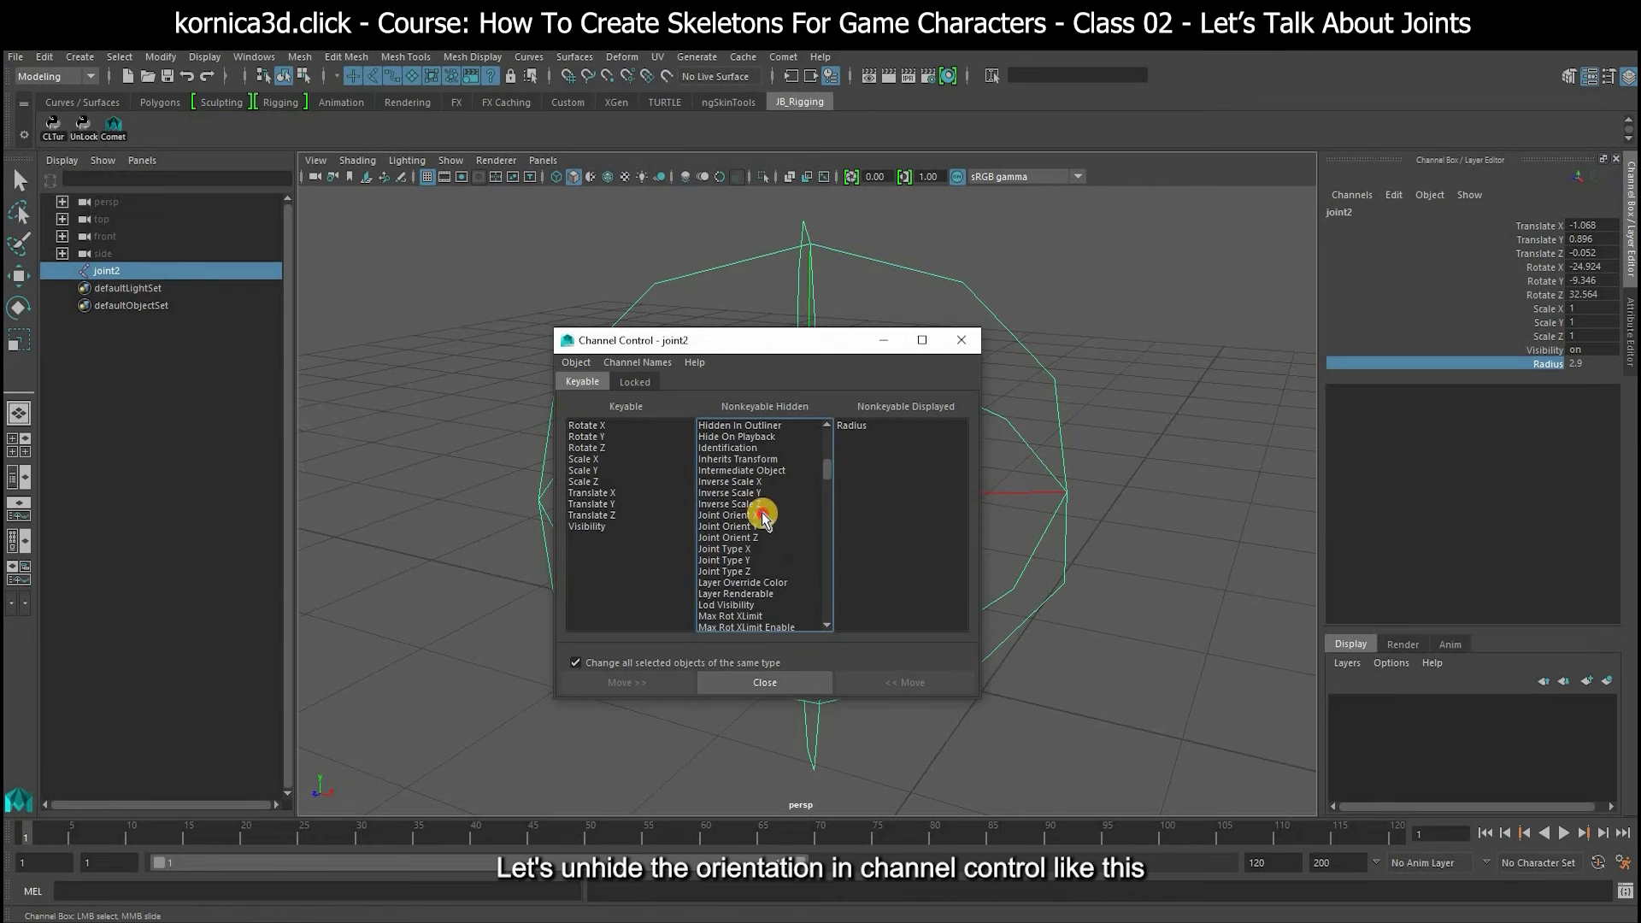
pyautogui.moveTo(763, 517); pyautogui.dragTo(751, 538)
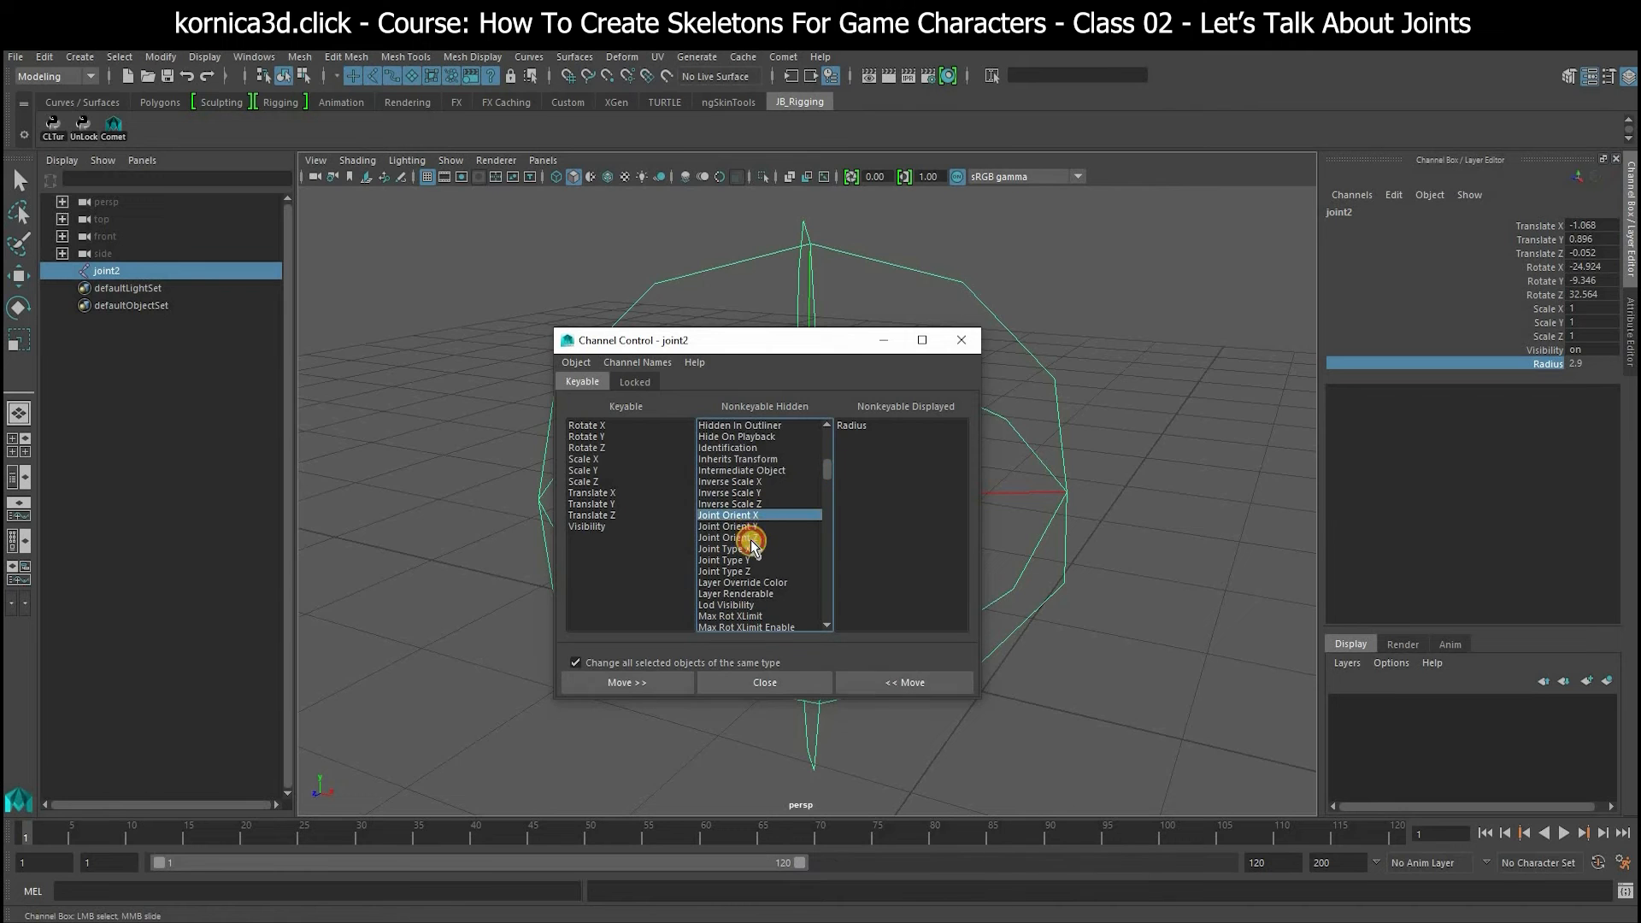
pyautogui.click(899, 683)
pyautogui.click(964, 340)
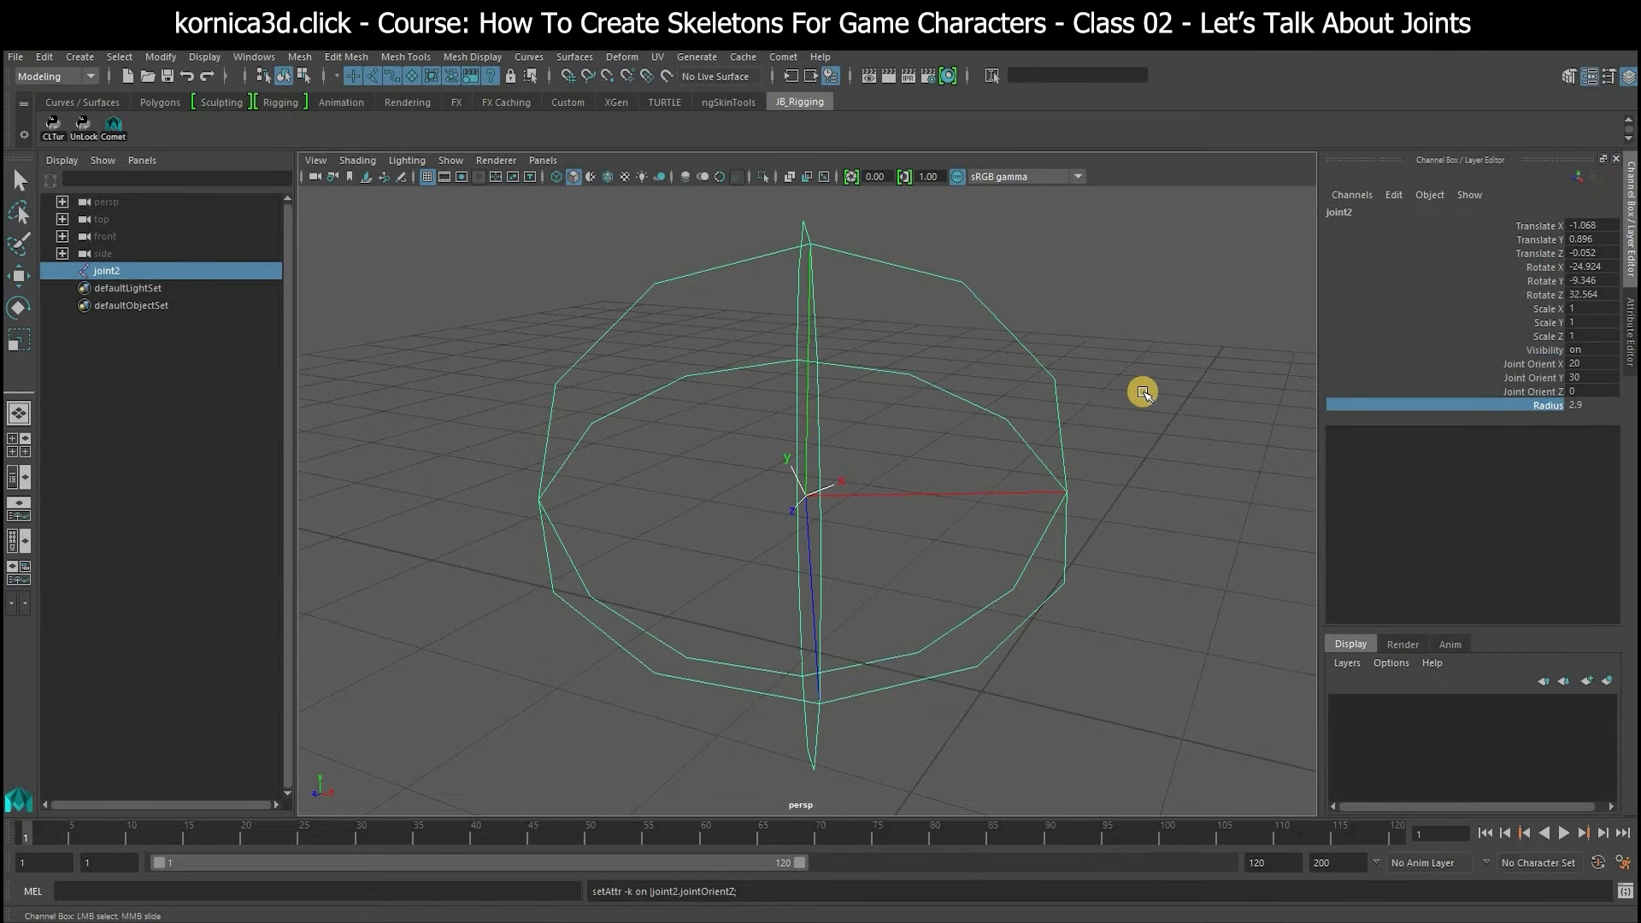
# Adjust the joint's Joint Orient X to about 0.5 and Joint Orient Y to about 70.1.
pyautogui.click(1519, 364)
pyautogui.click(1524, 378)
pyautogui.moveTo(1158, 439); pyautogui.dragTo(1521, 291, button='middle')
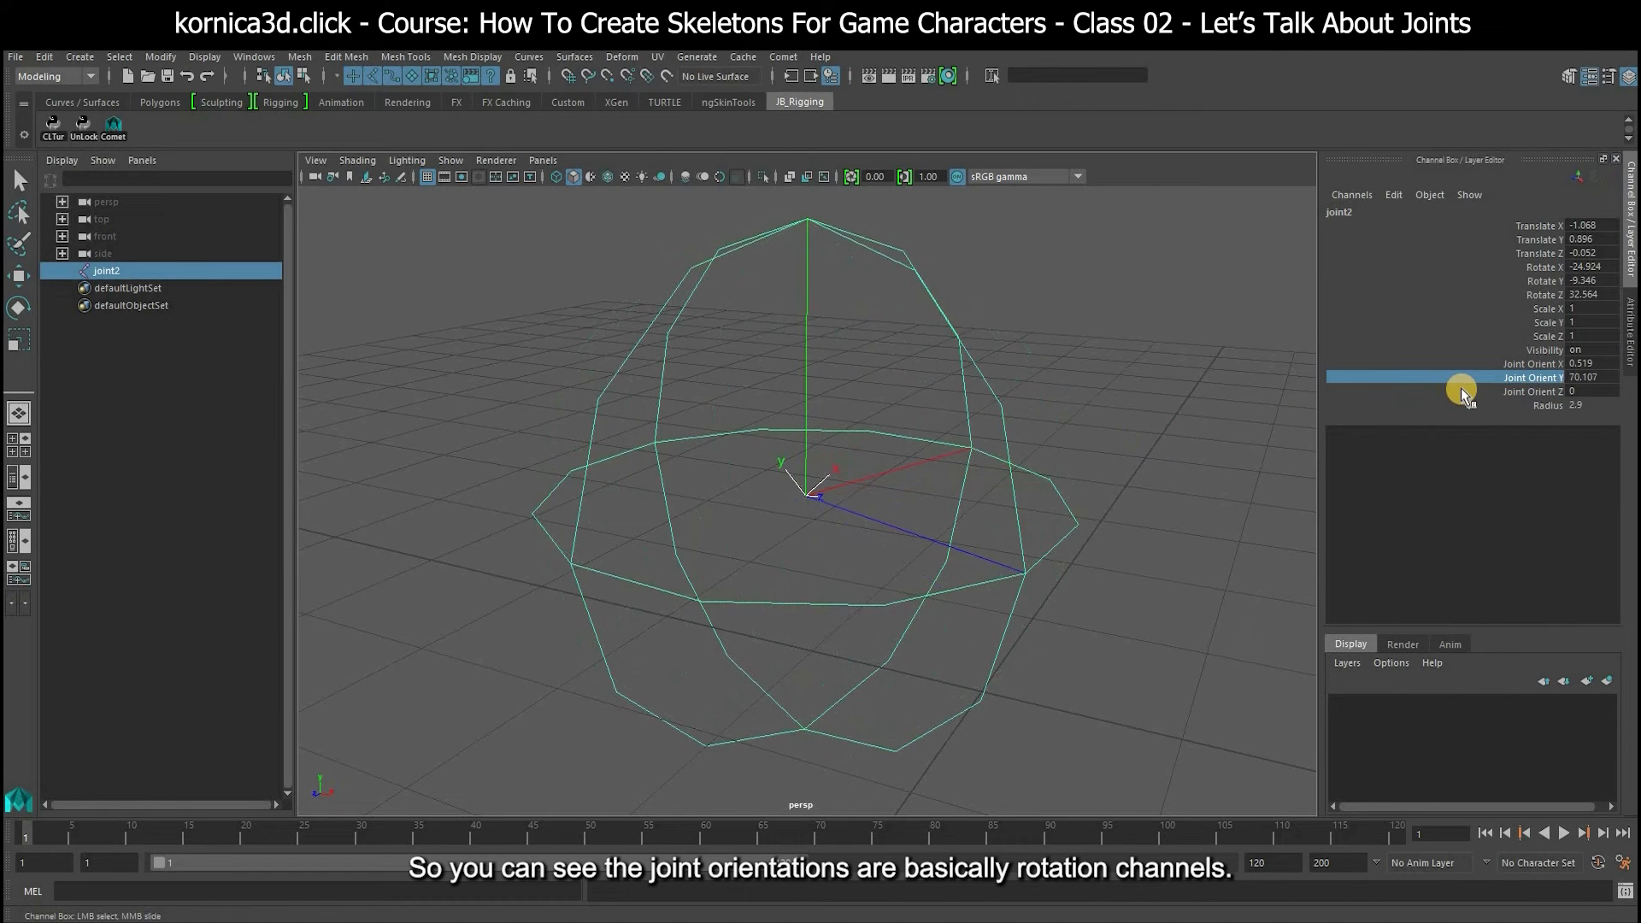
# Set the joint's Joint Orient Y to about 82.7 and try adjusting its rotation channels.
pyautogui.click(1525, 392)
pyautogui.click(1543, 294)
pyautogui.moveTo(1135, 393); pyautogui.dragTo(1102, 390, button='middle')
pyautogui.moveTo(1480, 269); pyautogui.dragTo(1415, 286)
pyautogui.moveTo(1098, 353); pyautogui.dragTo(1138, 354, button='middle')
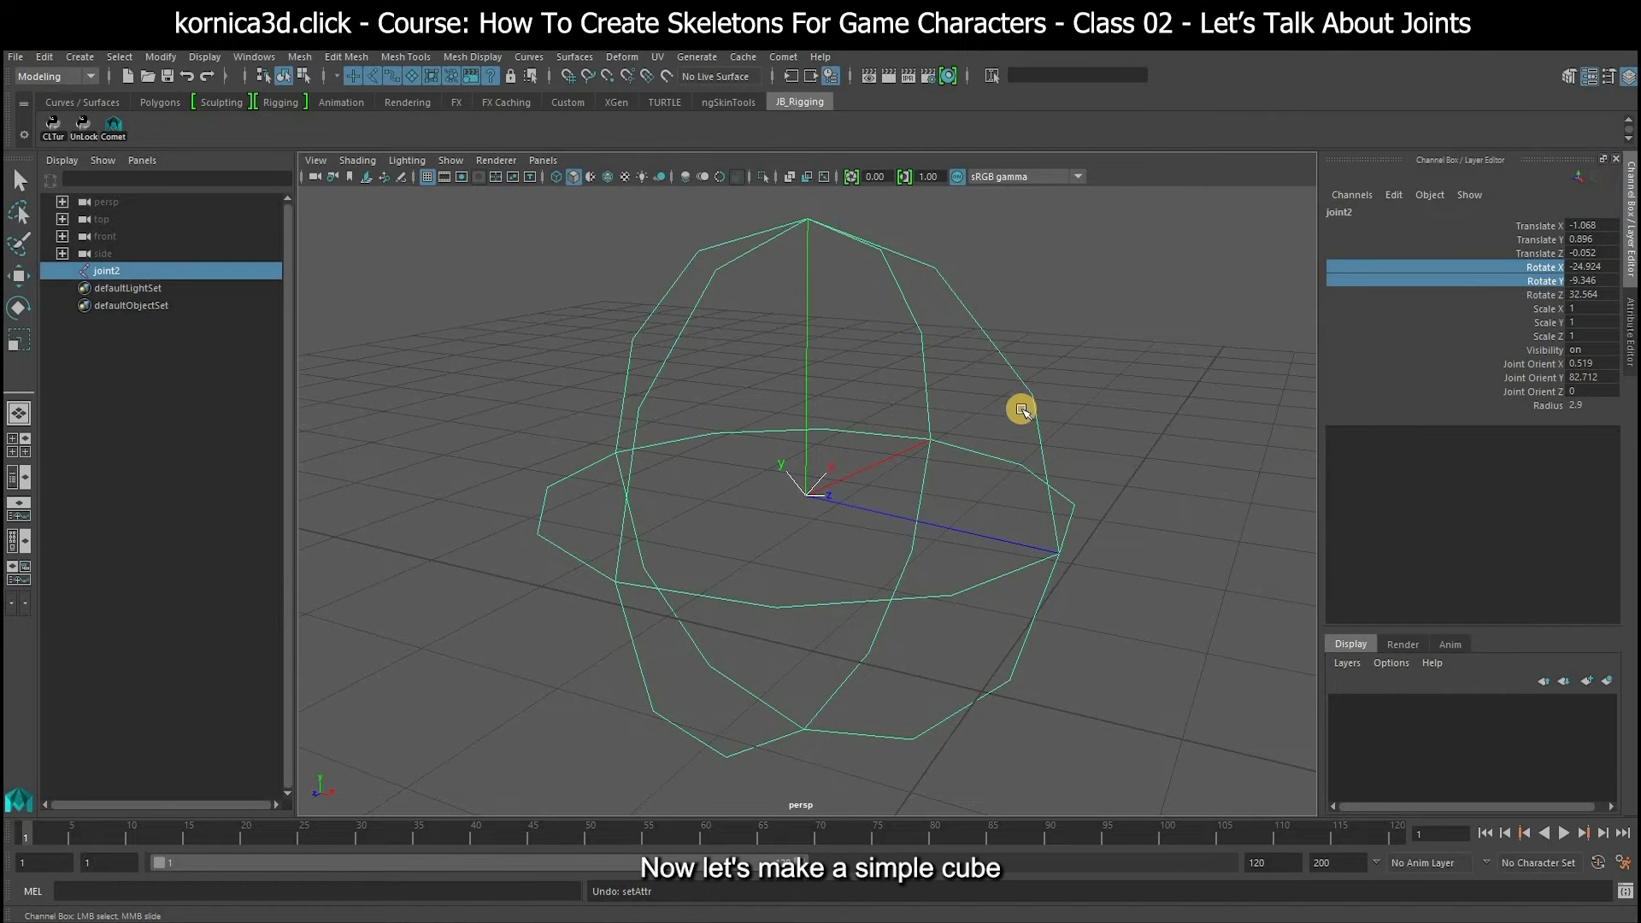
# Create a polygon cube and move it beside the joint, to about 2.4, 1.2, -1.3.
pyautogui.scroll(-3, 941, 377)
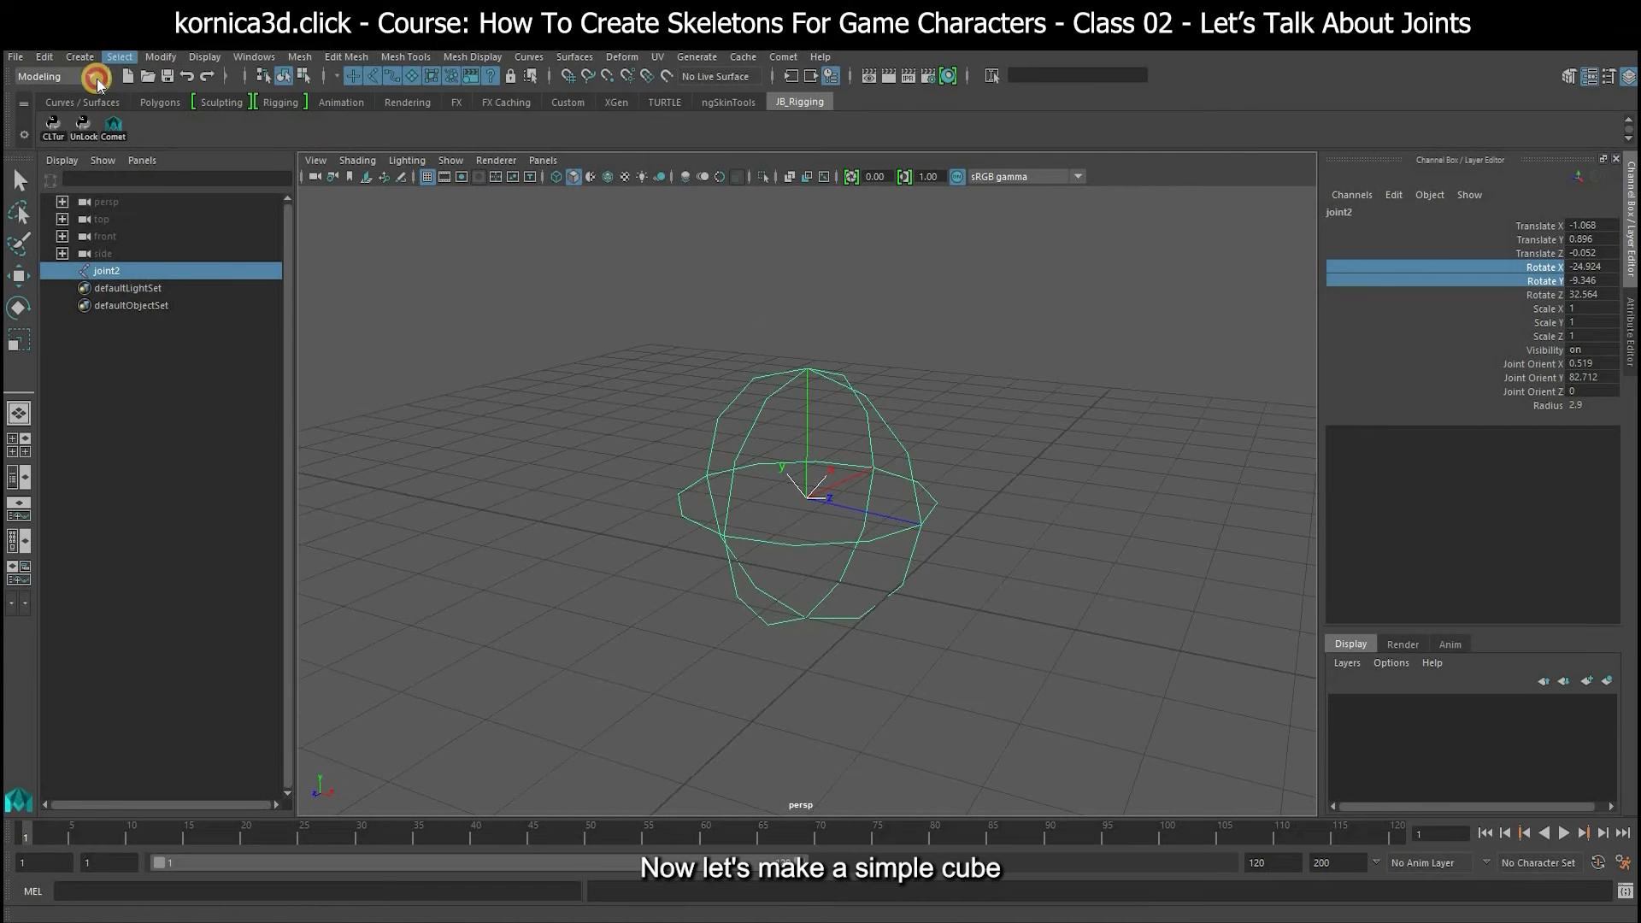
pyautogui.click(83, 58)
pyautogui.moveTo(260, 135)
pyautogui.click(323, 148)
pyautogui.keyDown('alt'); pyautogui.moveTo(871, 466); pyautogui.dragTo(1123, 400); pyautogui.keyUp('alt')
pyautogui.scroll(2, 937, 548)
pyautogui.press('w')
pyautogui.keyDown('alt'); pyautogui.moveTo(1128, 394); pyautogui.dragTo(1094, 412, button='middle'); pyautogui.keyUp('alt')
# Rotate the cube to about 2.2 in X, 12.6 in Y and -29.7 in Z.
pyautogui.press('e')
pyautogui.moveTo(1146, 359); pyautogui.dragTo(1081, 505)
pyautogui.press('w')
pyautogui.press('q')
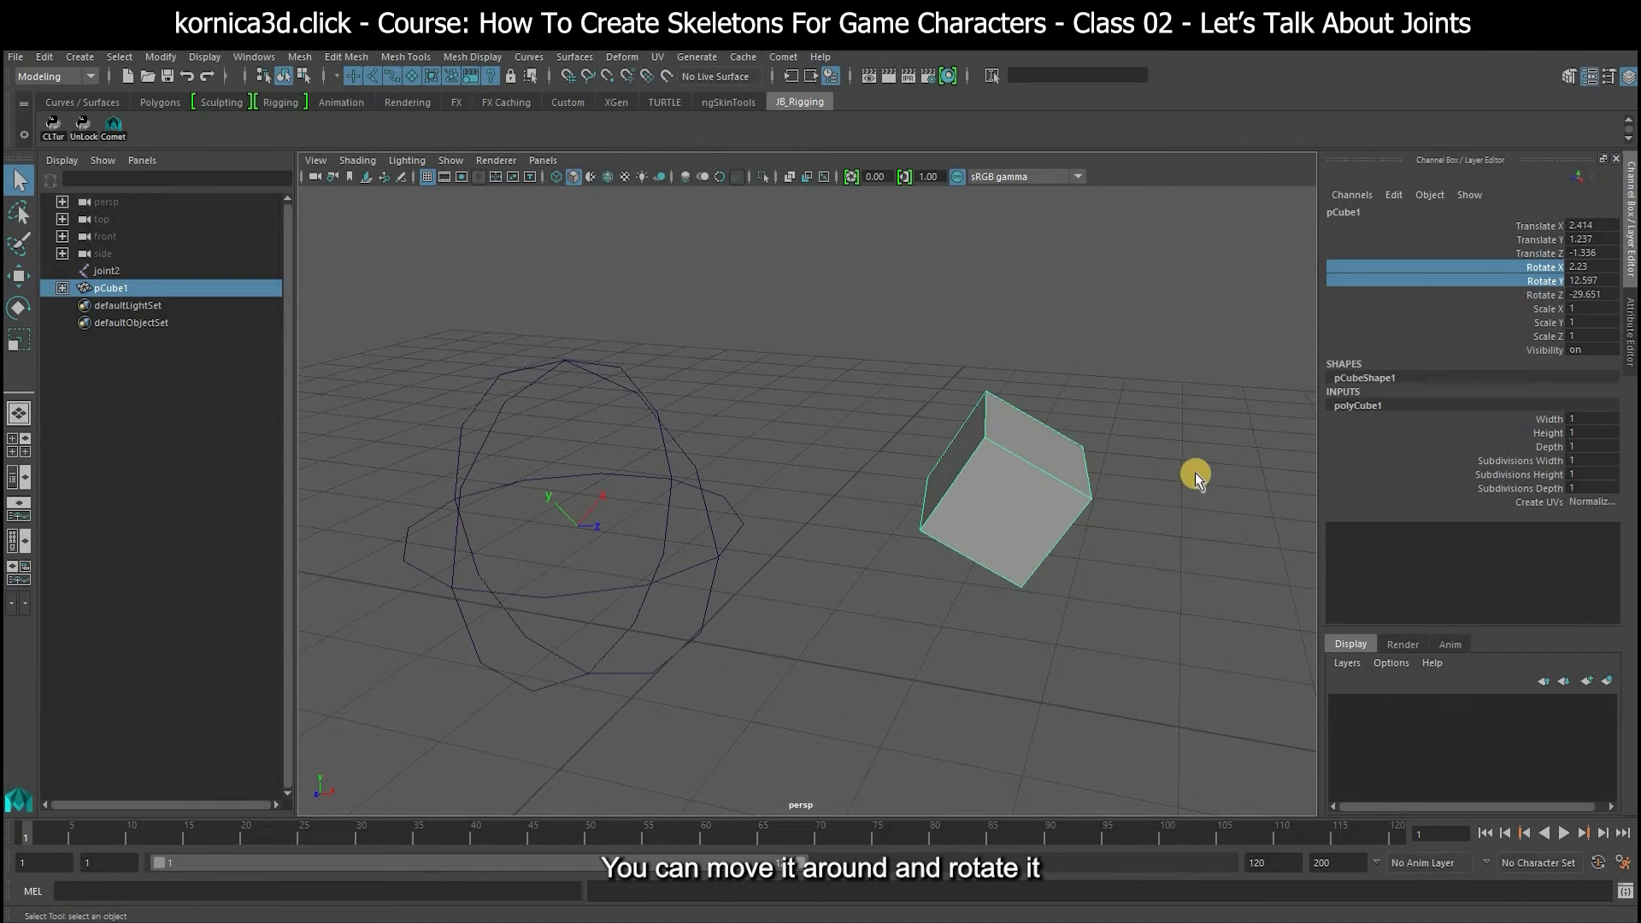
# Relocate the cube's pivot to a point outside the mesh, below its lower edge.
pyautogui.press('w')
pyautogui.press('d')
pyautogui.moveTo(1090, 365); pyautogui.dragTo(987, 481)
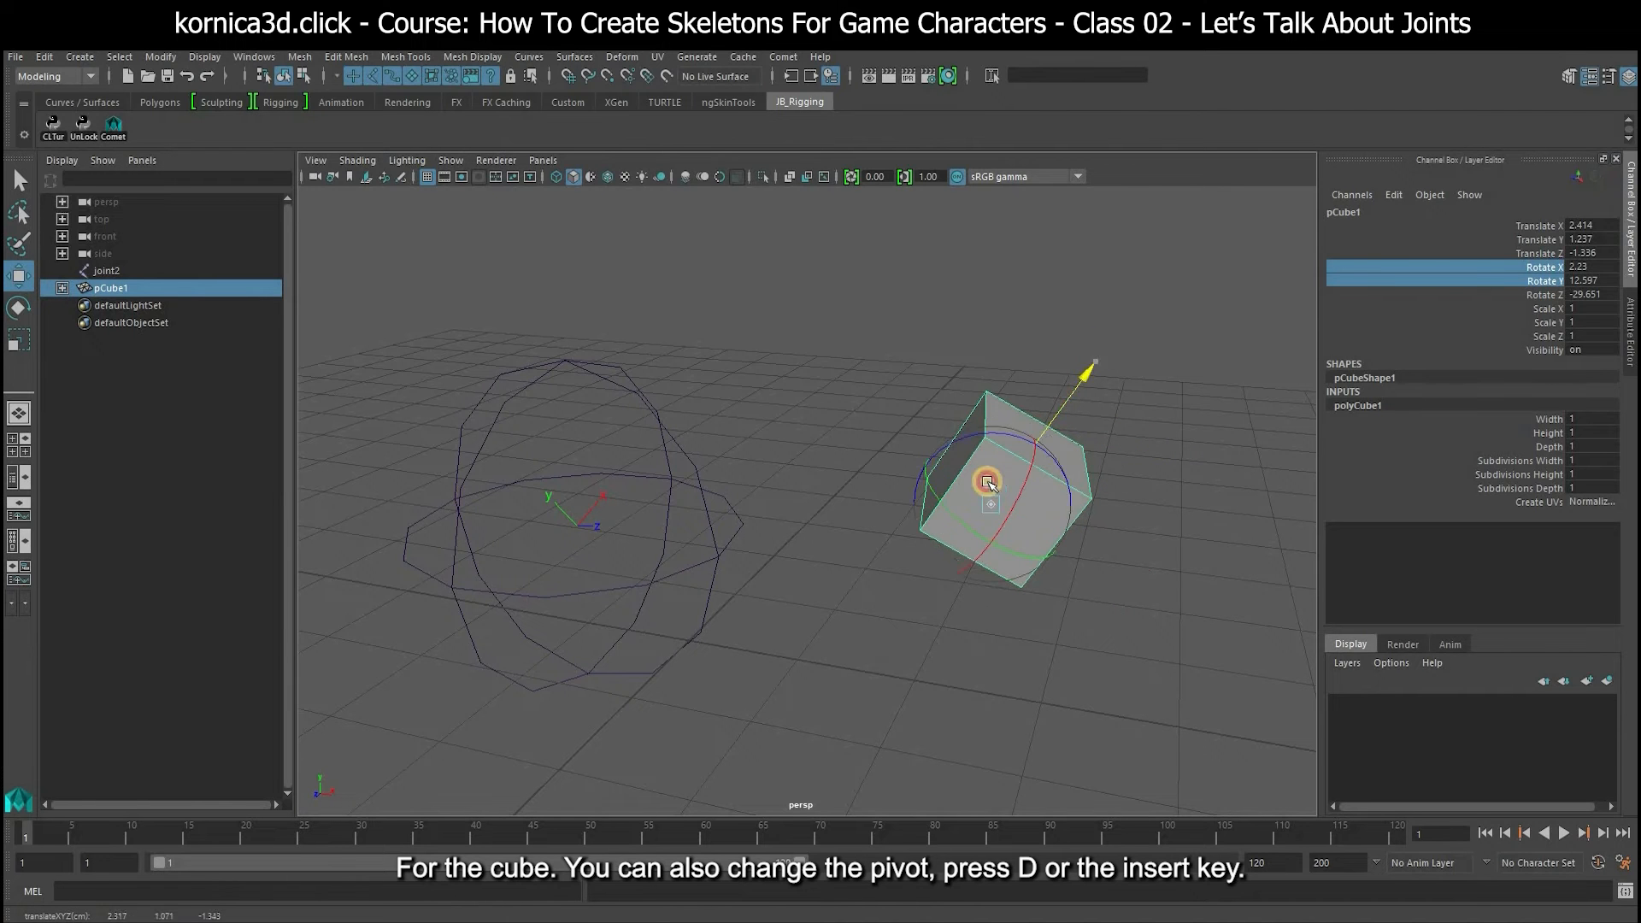
pyautogui.click(979, 656)
pyautogui.click(1014, 516)
pyautogui.press('d')
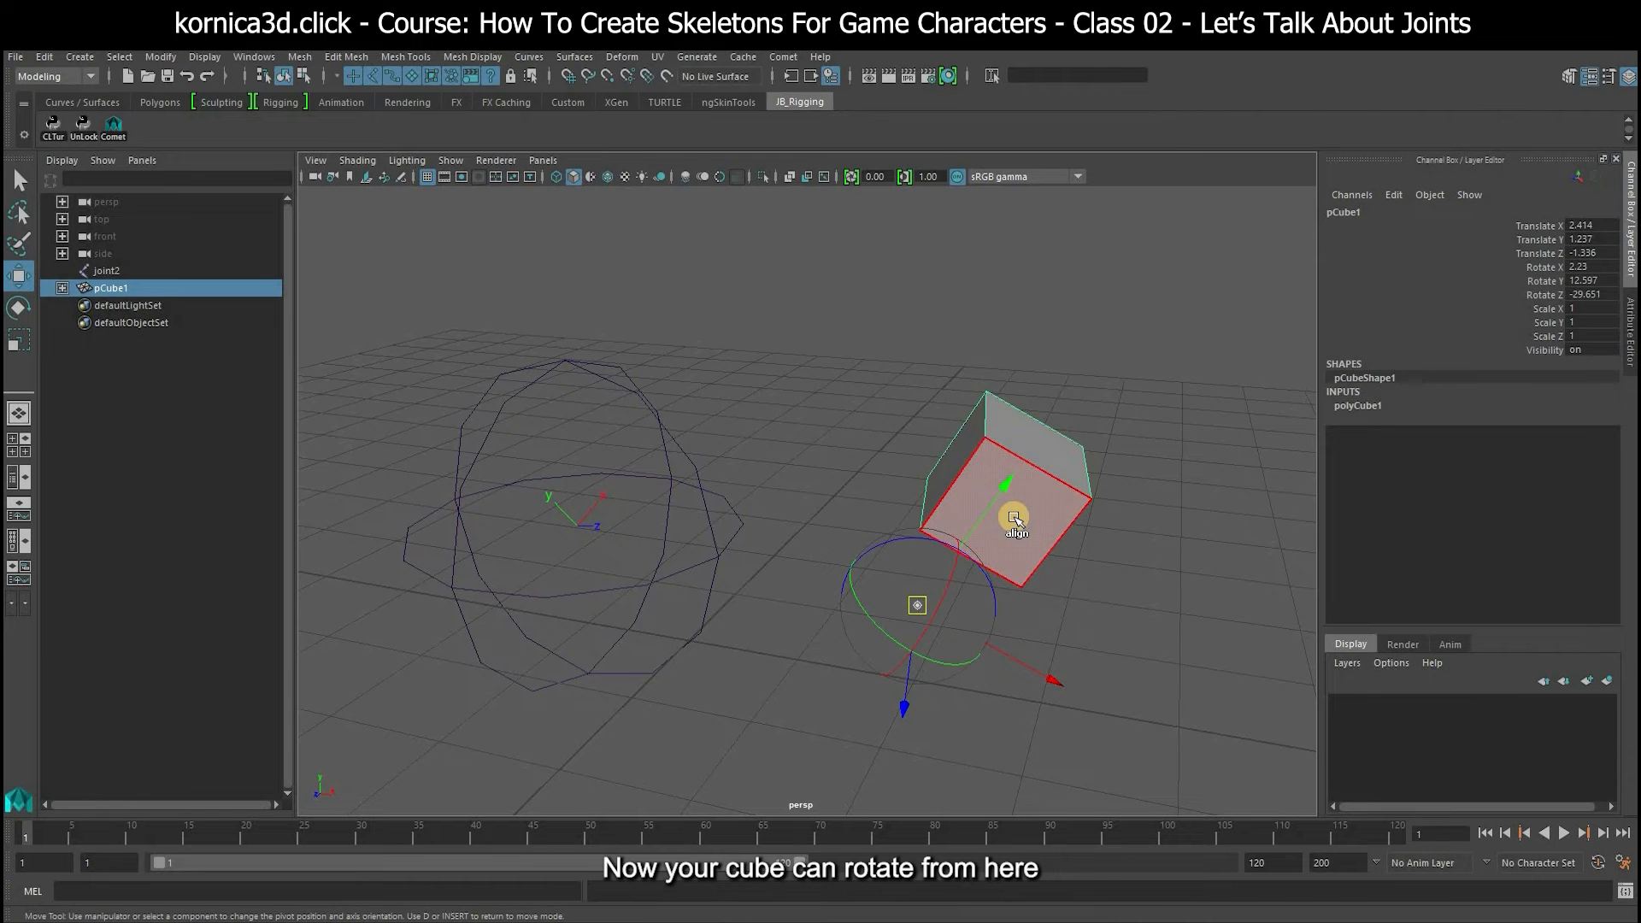
# Try transforming and scaling the cube about its offset pivot, and undo the changes.
pyautogui.click(1022, 662)
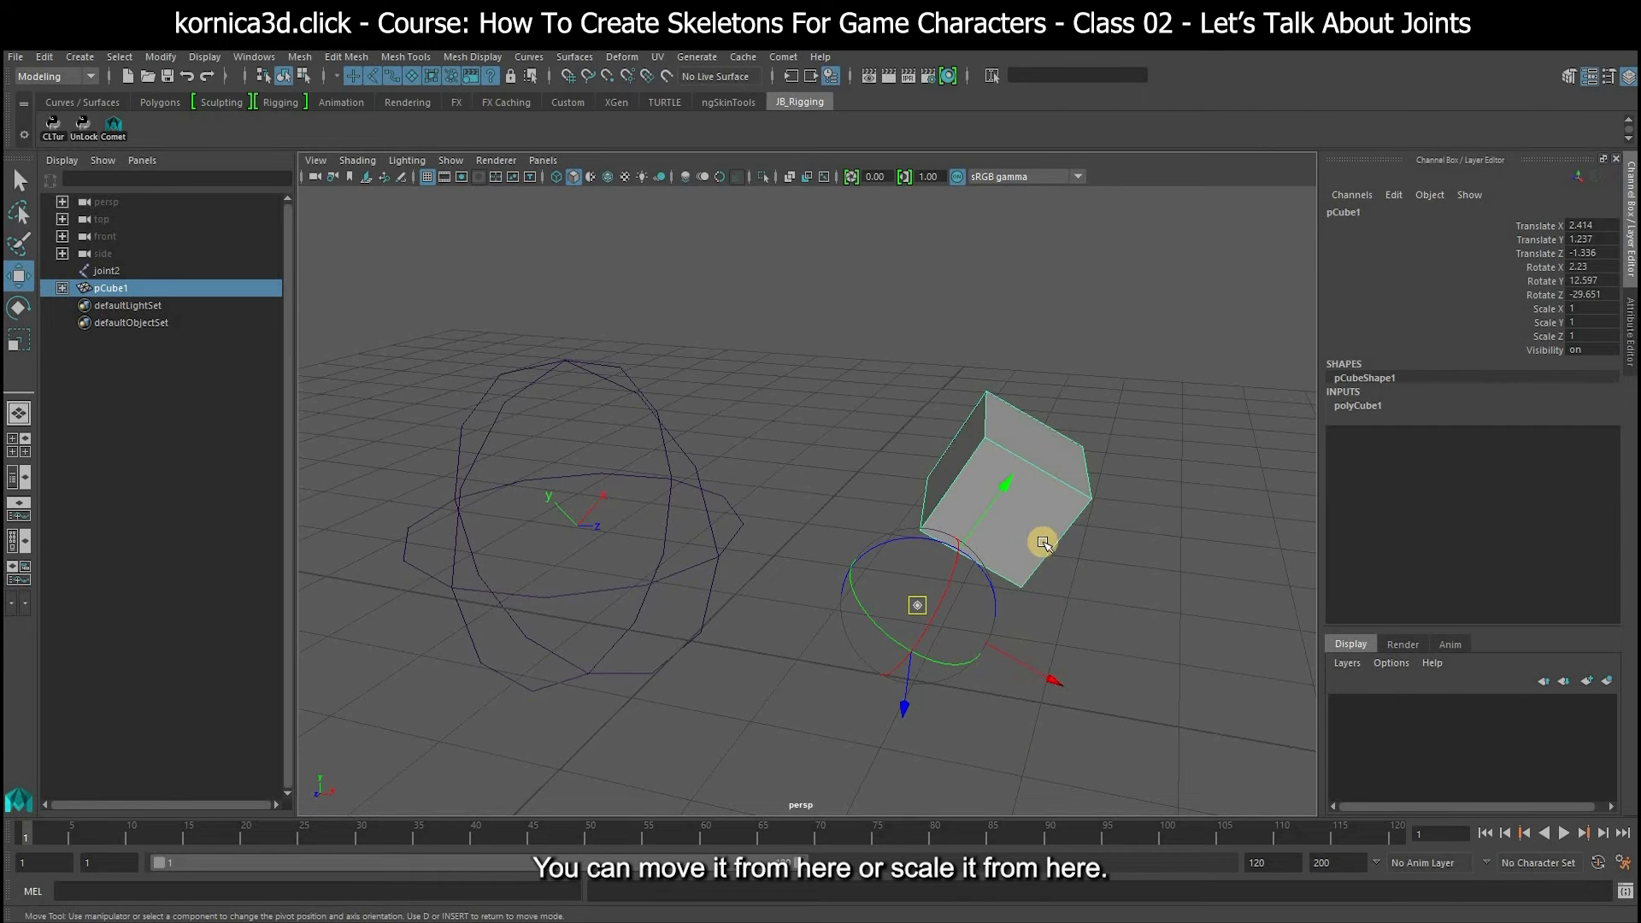
pyautogui.moveTo(982, 568); pyautogui.dragTo(877, 506)
pyautogui.press('r')
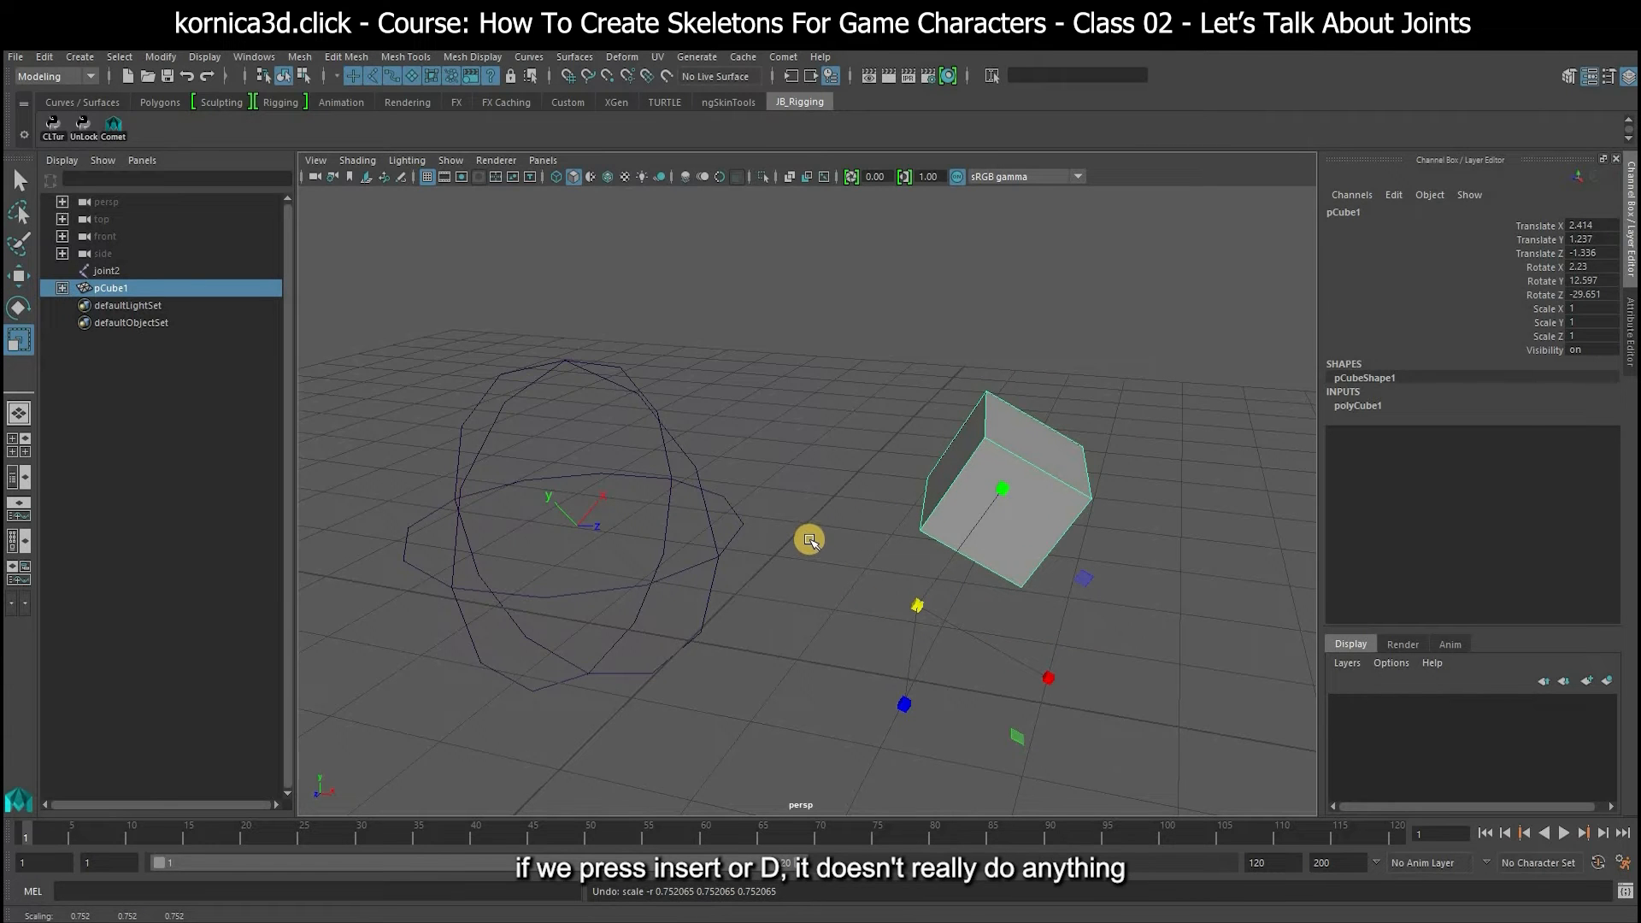
# Try moving the joint toward the cube, undo the move and clear the selection.
pyautogui.keyDown('alt'); pyautogui.moveTo(864, 542); pyautogui.dragTo(822, 517, button='middle'); pyautogui.keyUp('alt')
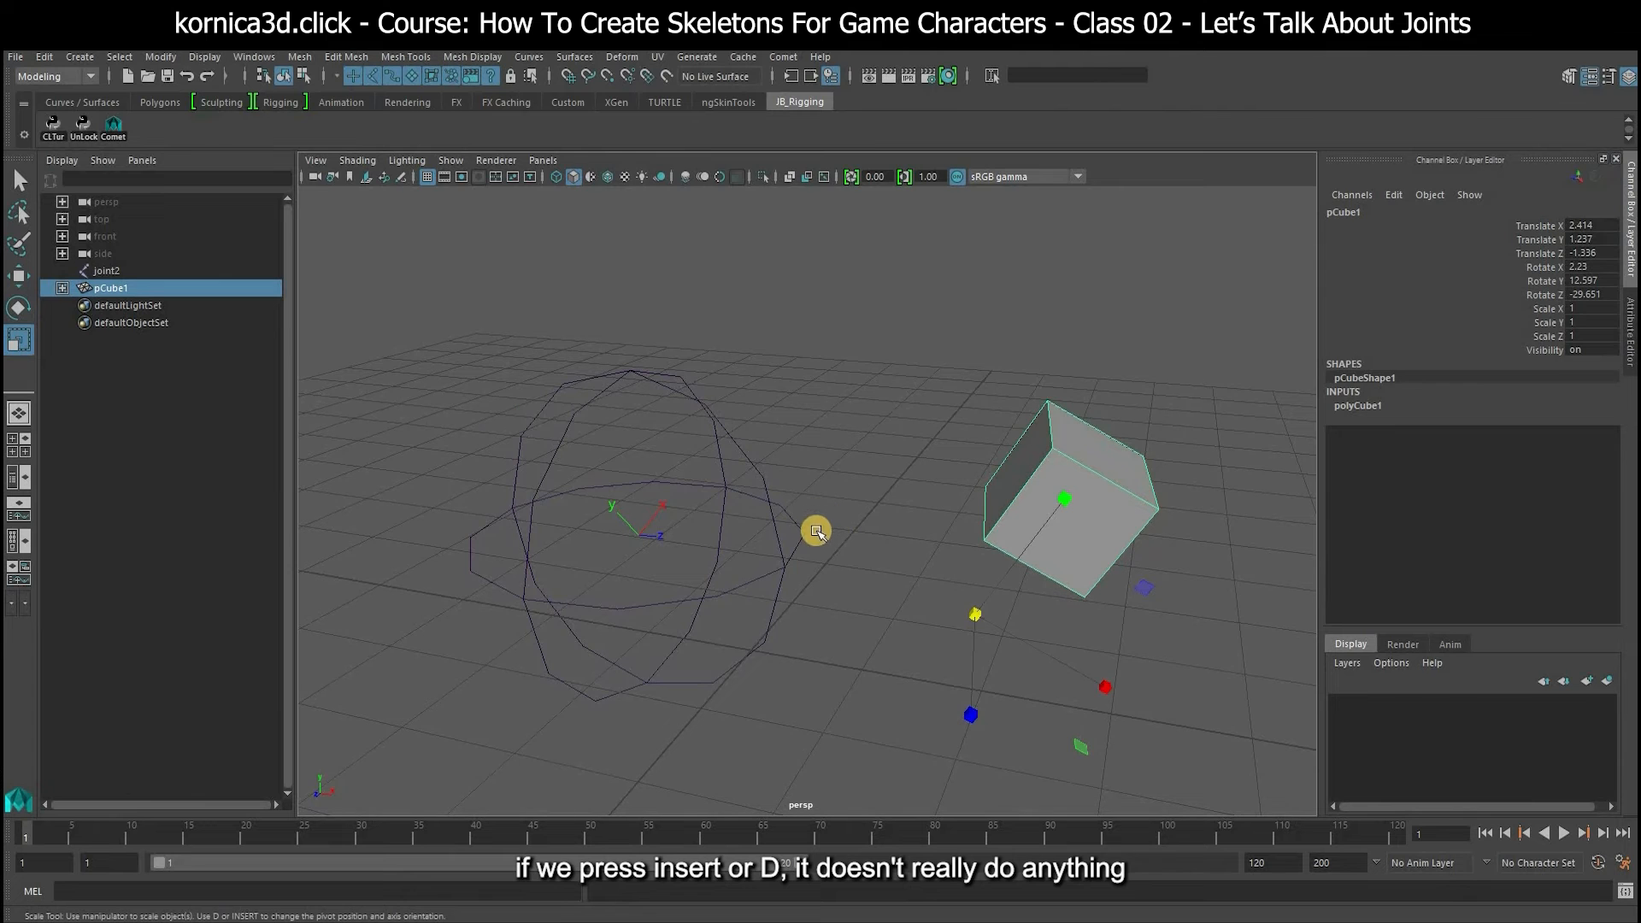
pyautogui.click(725, 536)
pyautogui.press('w')
pyautogui.moveTo(763, 542); pyautogui.dragTo(912, 495)
pyautogui.hotkey('ctrl', 'z')
pyautogui.click(934, 530)
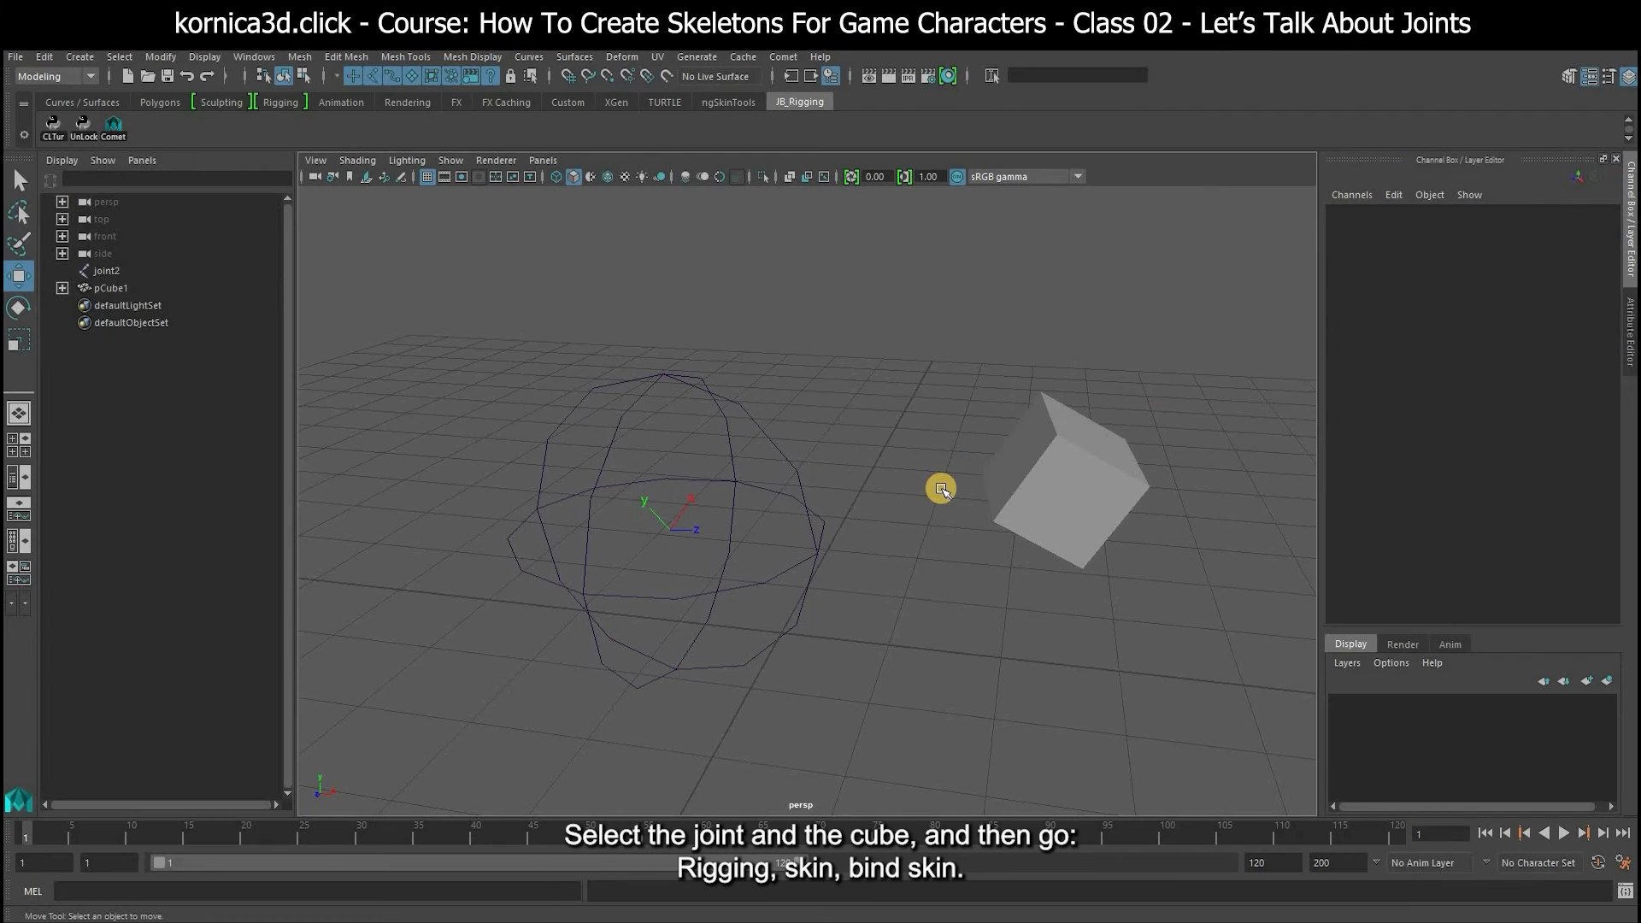
# Select the joint and the cube and bind them with Bind Skin from the Rigging menu set.
pyautogui.click(722, 444)
pyautogui.moveTo(1139, 384); pyautogui.dragTo(1160, 549)
pyautogui.click(86, 76)
pyautogui.click(349, 57)
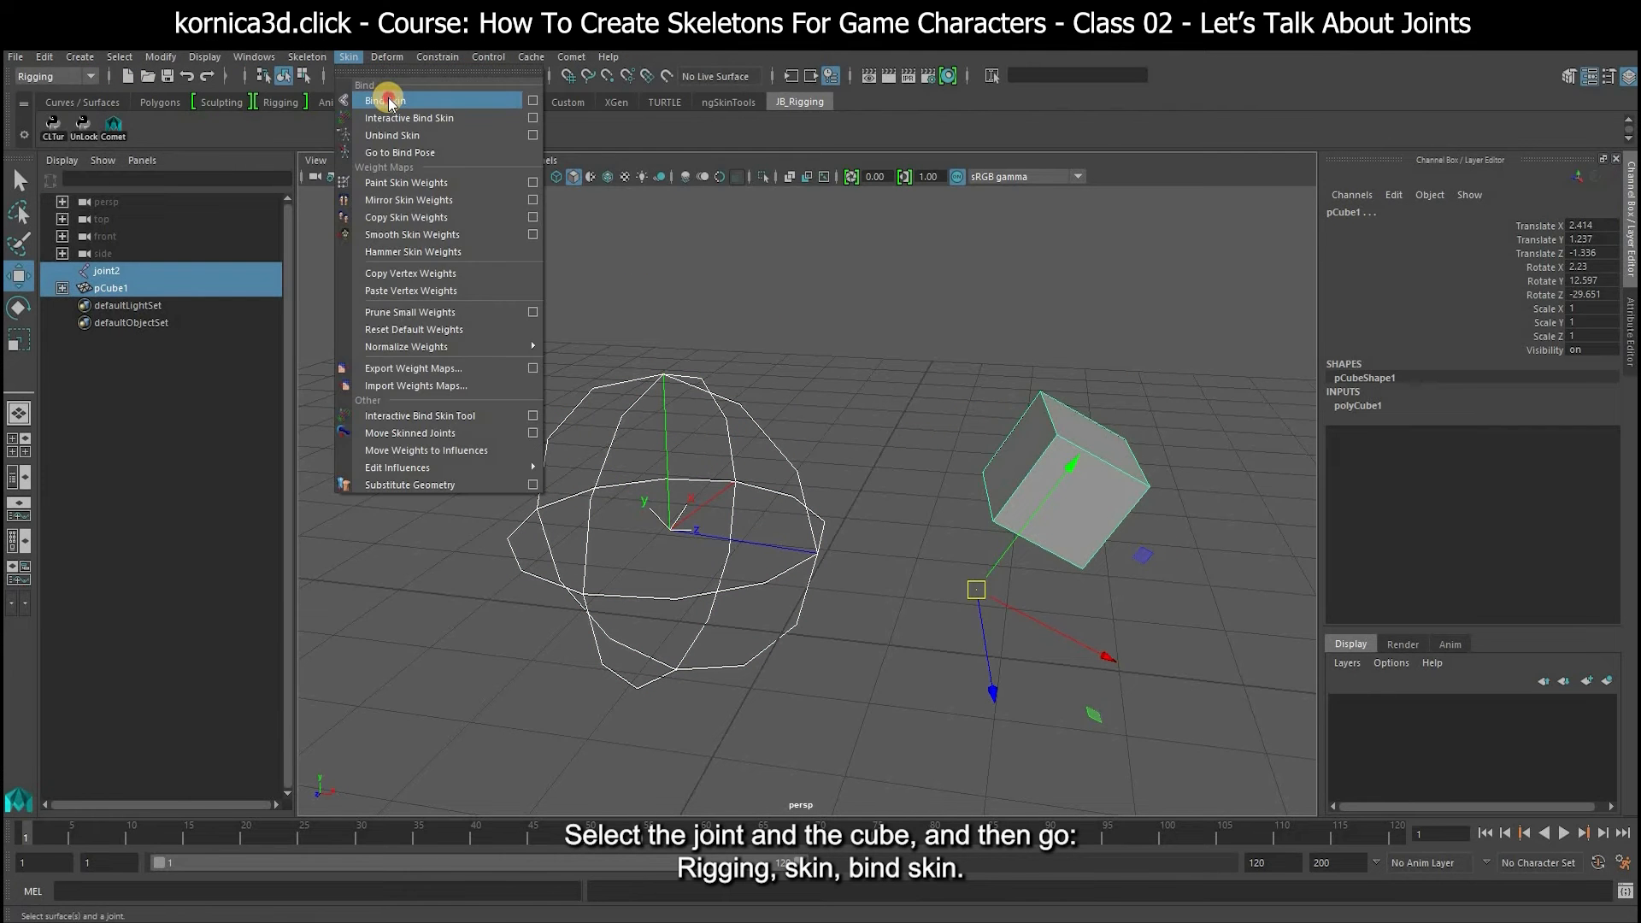
pyautogui.click(381, 109)
# Transform the joint to drive the bound cube, scaling it uniformly to 0.83 and rotating it to about 3.1 in X.
pyautogui.click(767, 523)
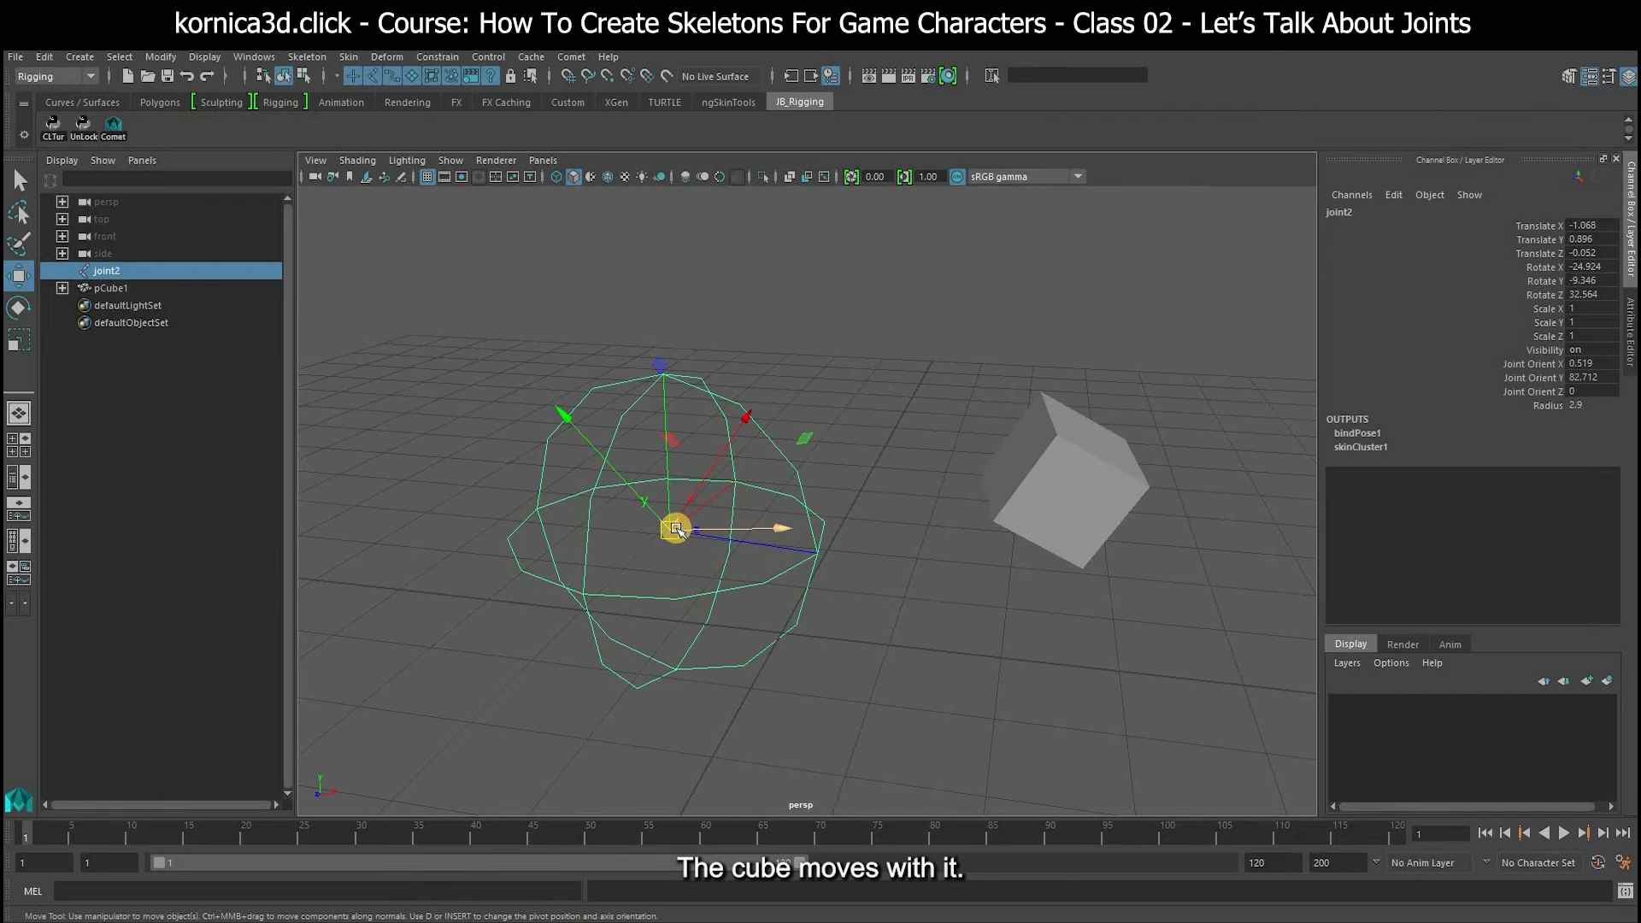
pyautogui.moveTo(739, 530)
pyautogui.mouseDown()
pyautogui.moveTo(689, 453)
pyautogui.moveTo(718, 505)
pyautogui.mouseUp()
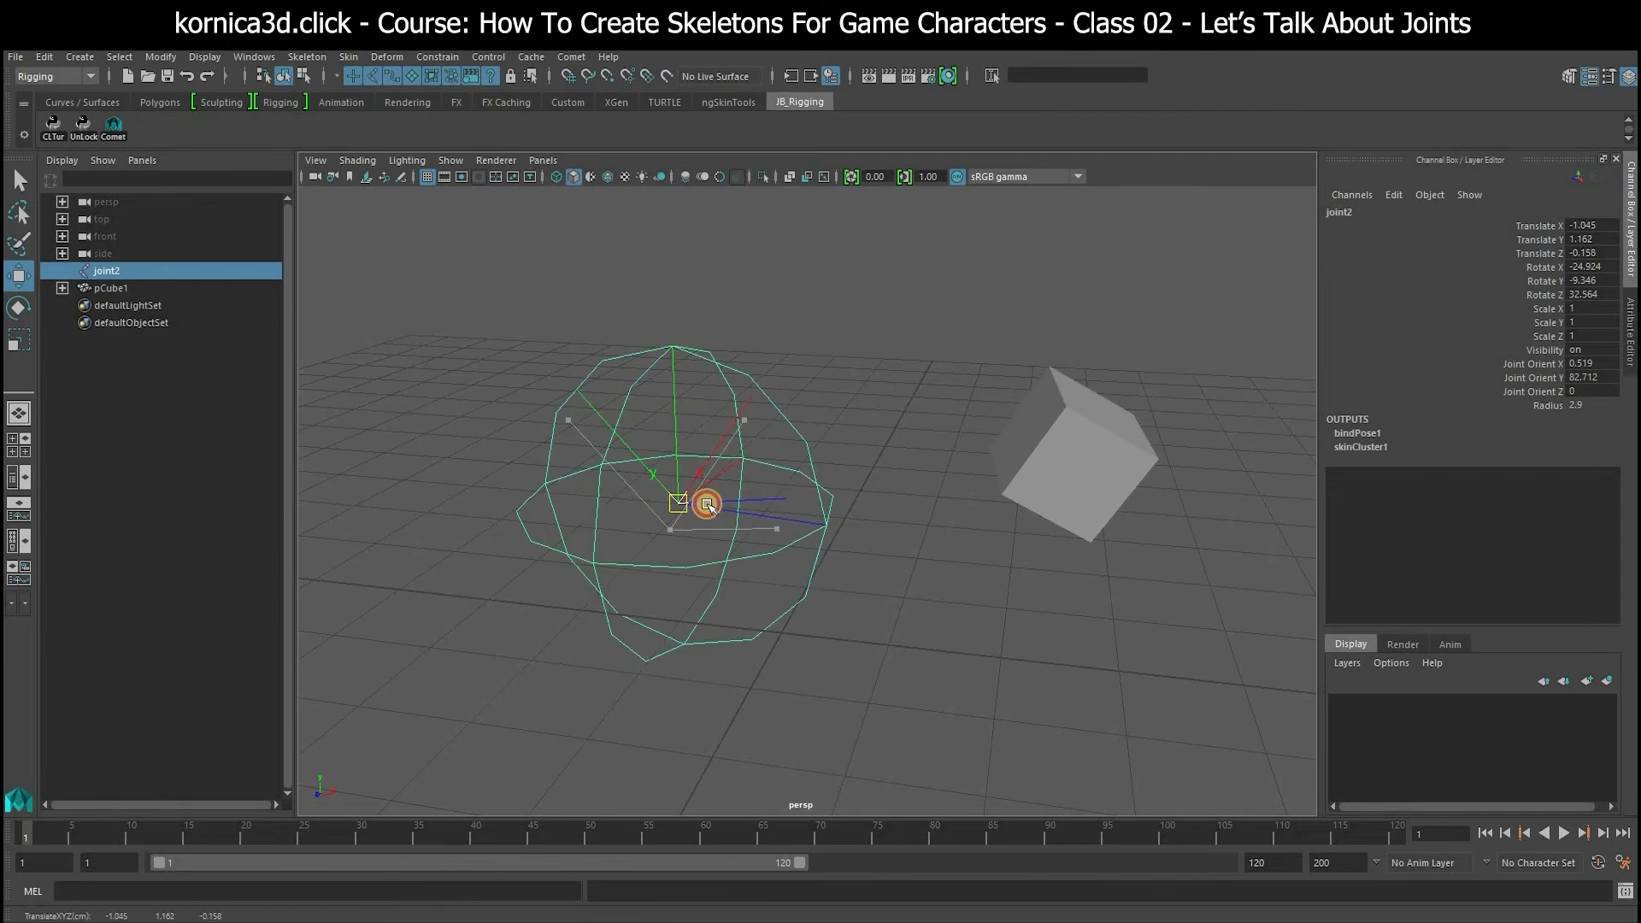
pyautogui.press('r')
pyautogui.moveTo(626, 476); pyautogui.dragTo(808, 487)
pyautogui.press('e')
pyautogui.press('w')
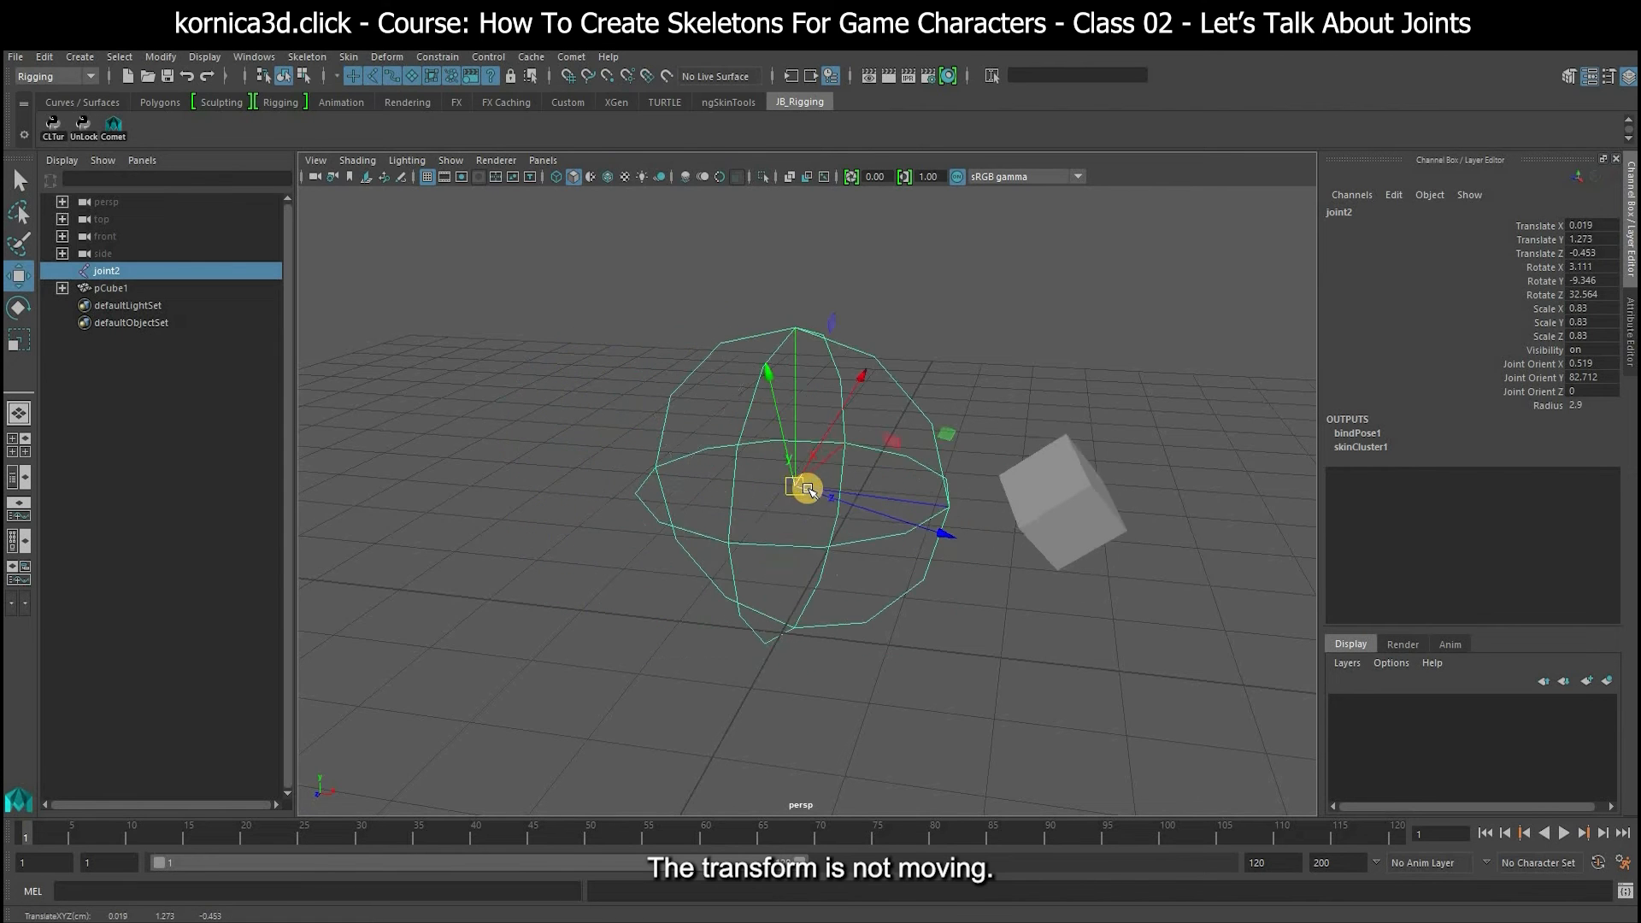
# Undo the joint's last move and reposition it at about -1.39, 1.48, -0.2.
pyautogui.hotkey('ctrl', 'z')
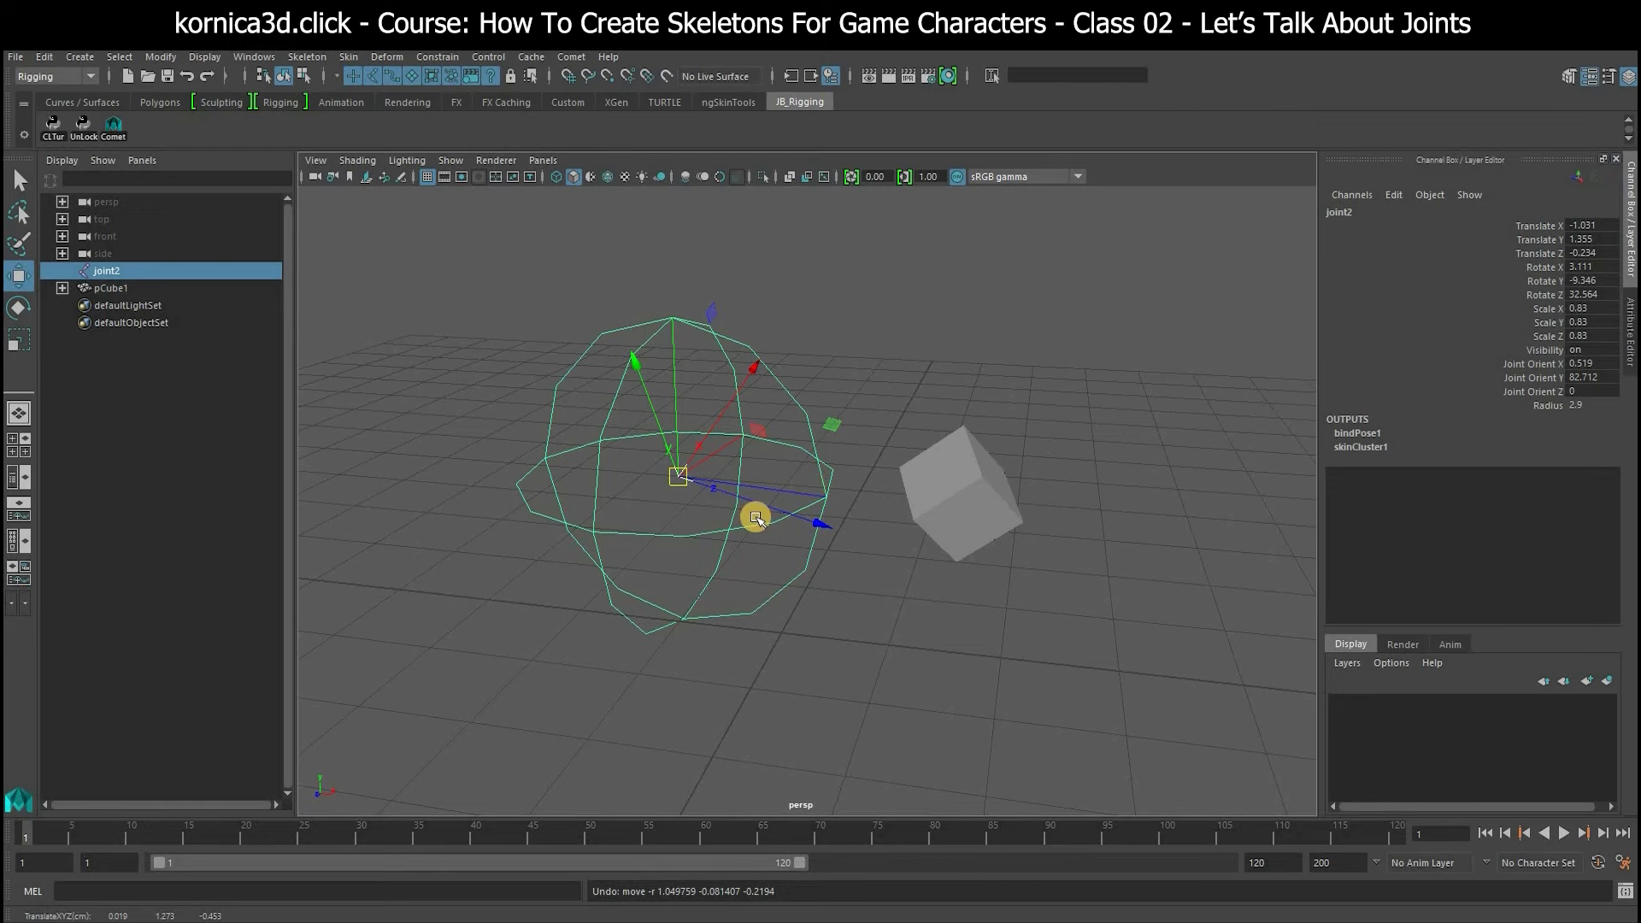
pyautogui.moveTo(681, 469); pyautogui.dragTo(708, 489)
pyautogui.press('q')
# Delete the joint and the bound cube from the scene.
pyautogui.keyDown('alt'); pyautogui.moveTo(863, 457); pyautogui.dragTo(798, 422, button='middle'); pyautogui.keyUp('alt')
pyautogui.keyDown('alt'); pyautogui.moveTo(798, 421); pyautogui.dragTo(816, 470); pyautogui.keyUp('alt')
pyautogui.keyDown('alt'); pyautogui.moveTo(816, 470); pyautogui.dragTo(809, 427, button='right'); pyautogui.keyUp('alt')
pyautogui.keyDown('alt'); pyautogui.moveTo(808, 427); pyautogui.dragTo(889, 530); pyautogui.keyUp('alt')
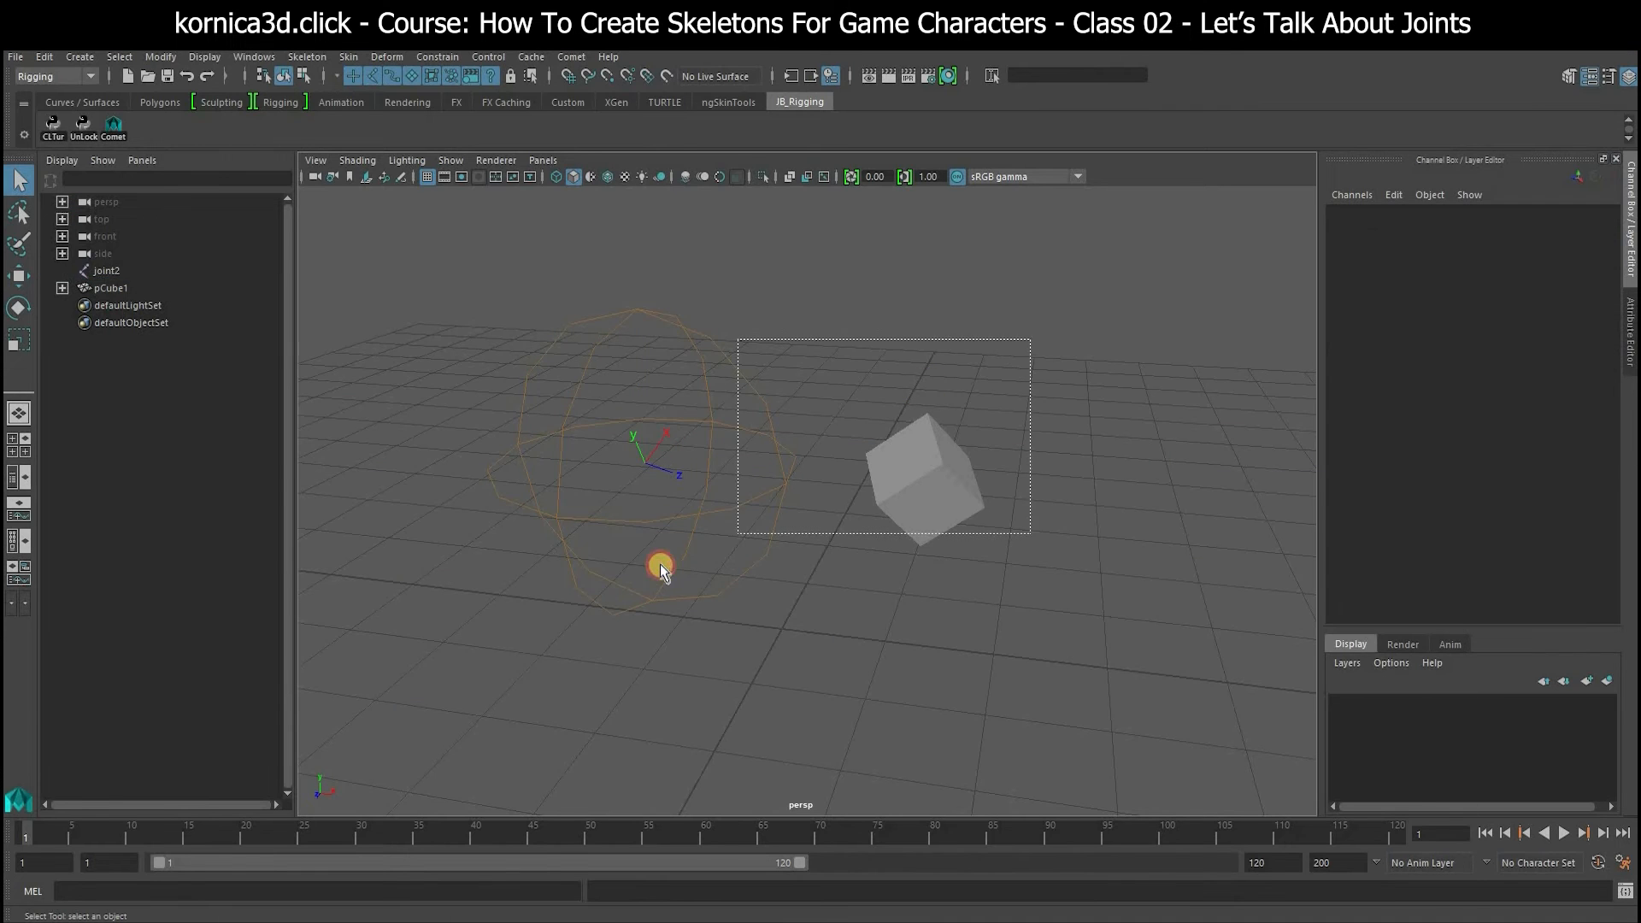
pyautogui.click(663, 562)
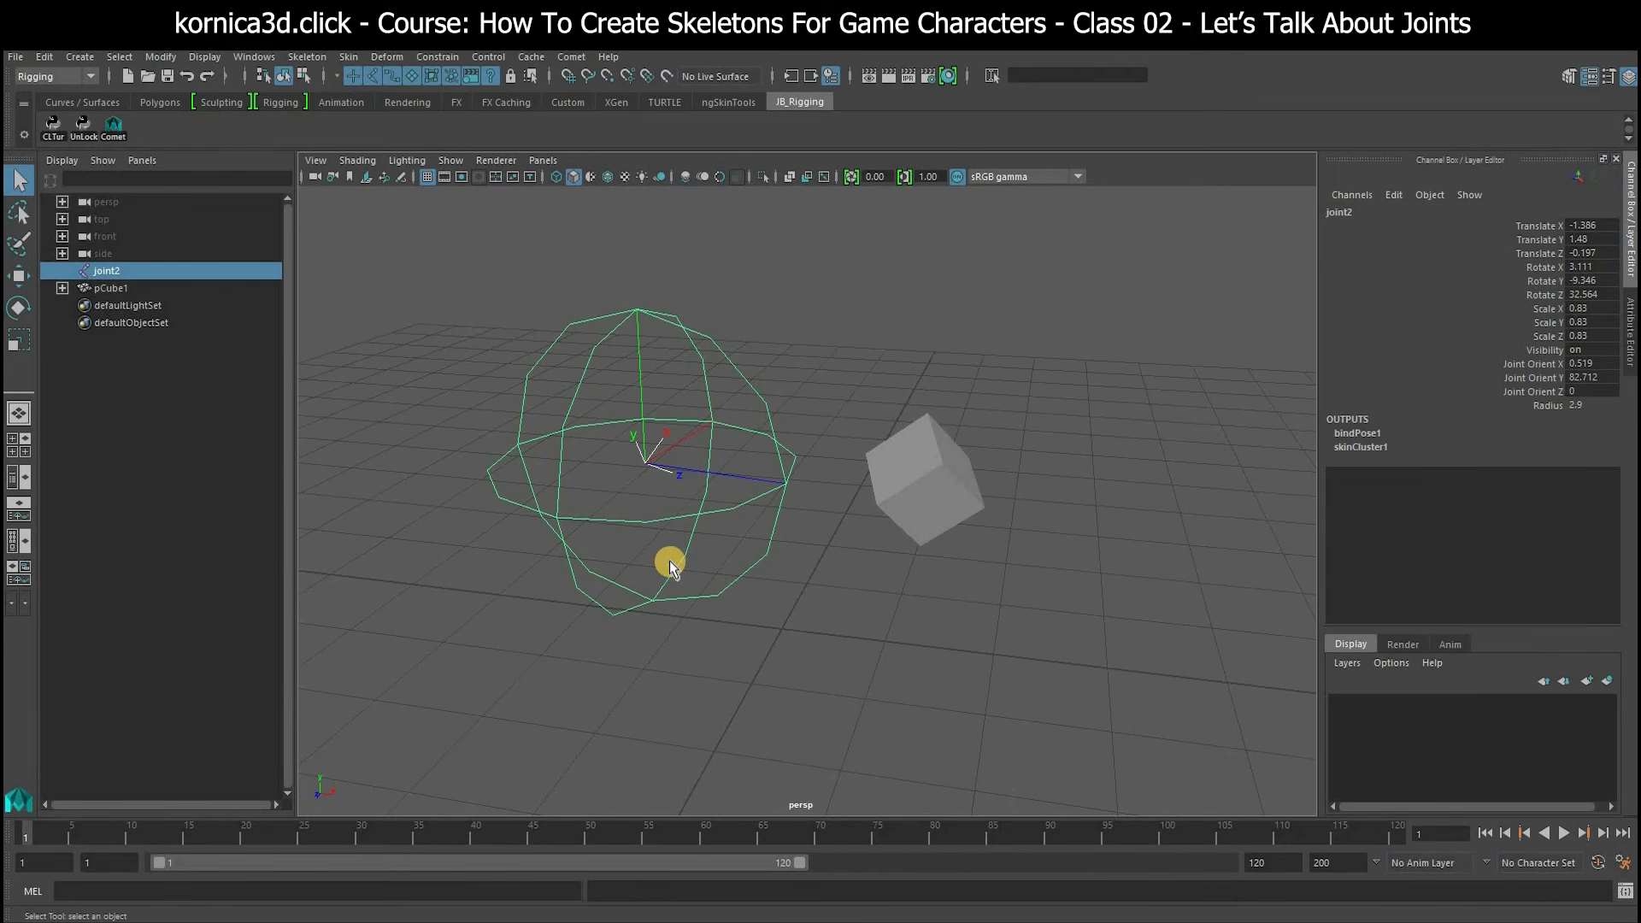
pyautogui.hotkey('ctrl', 'z')
pyautogui.hotkey('ctrl', 'z')
pyautogui.press('Delete')
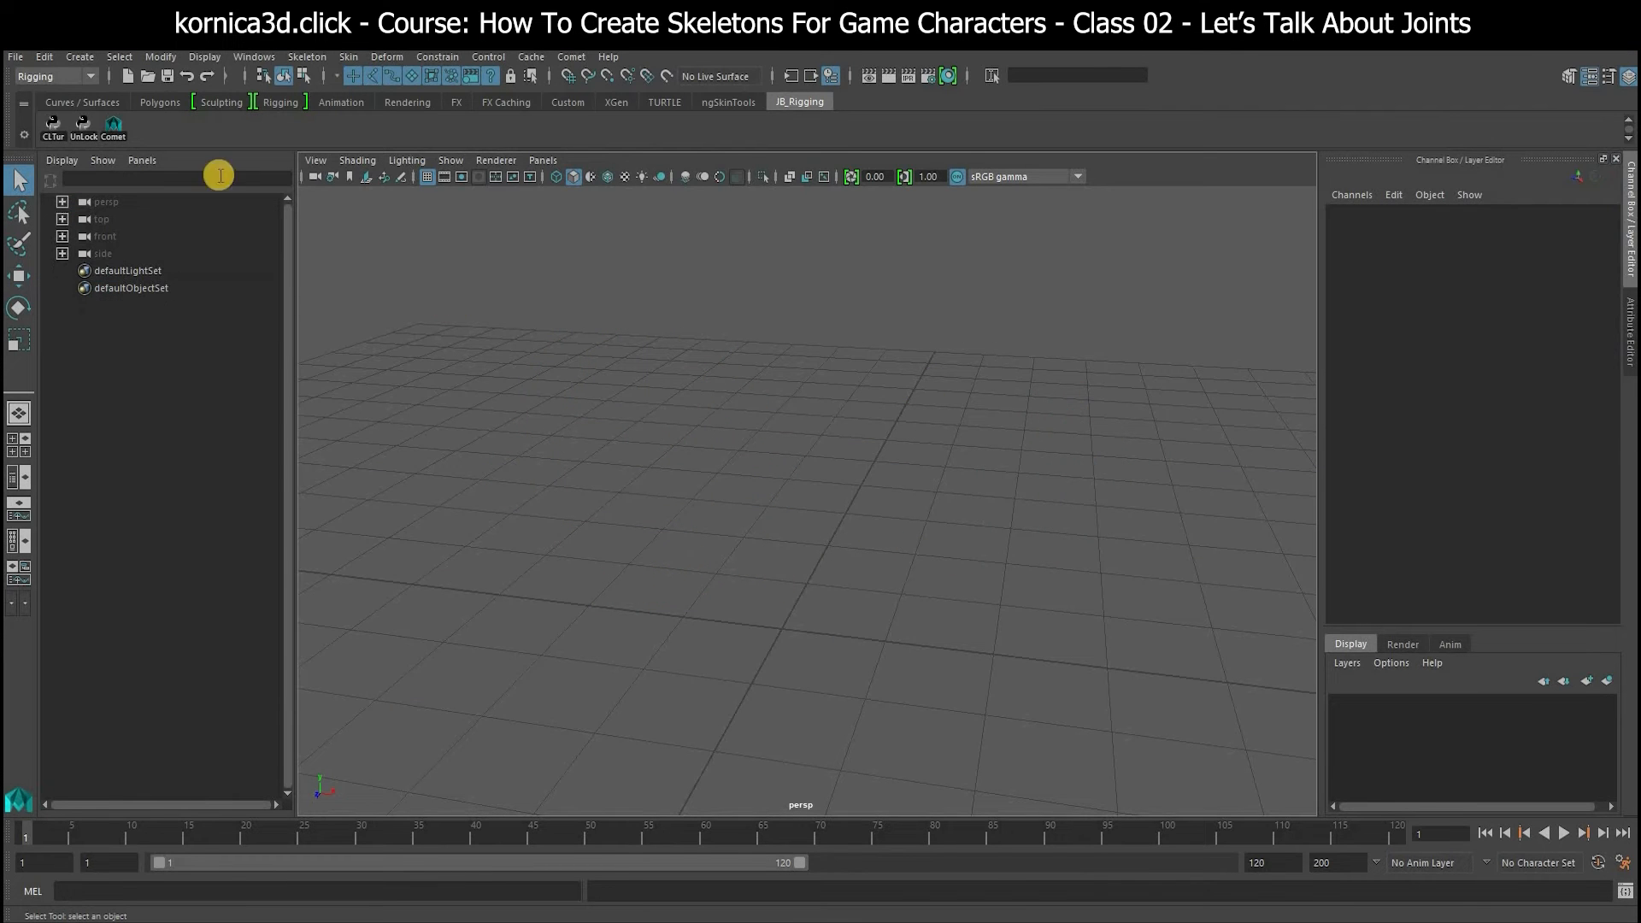
# Create a polygon cylinder and rotate it about 91 degrees in Z so that it lies horizontally.
pyautogui.click(79, 56)
pyautogui.moveTo(132, 118)
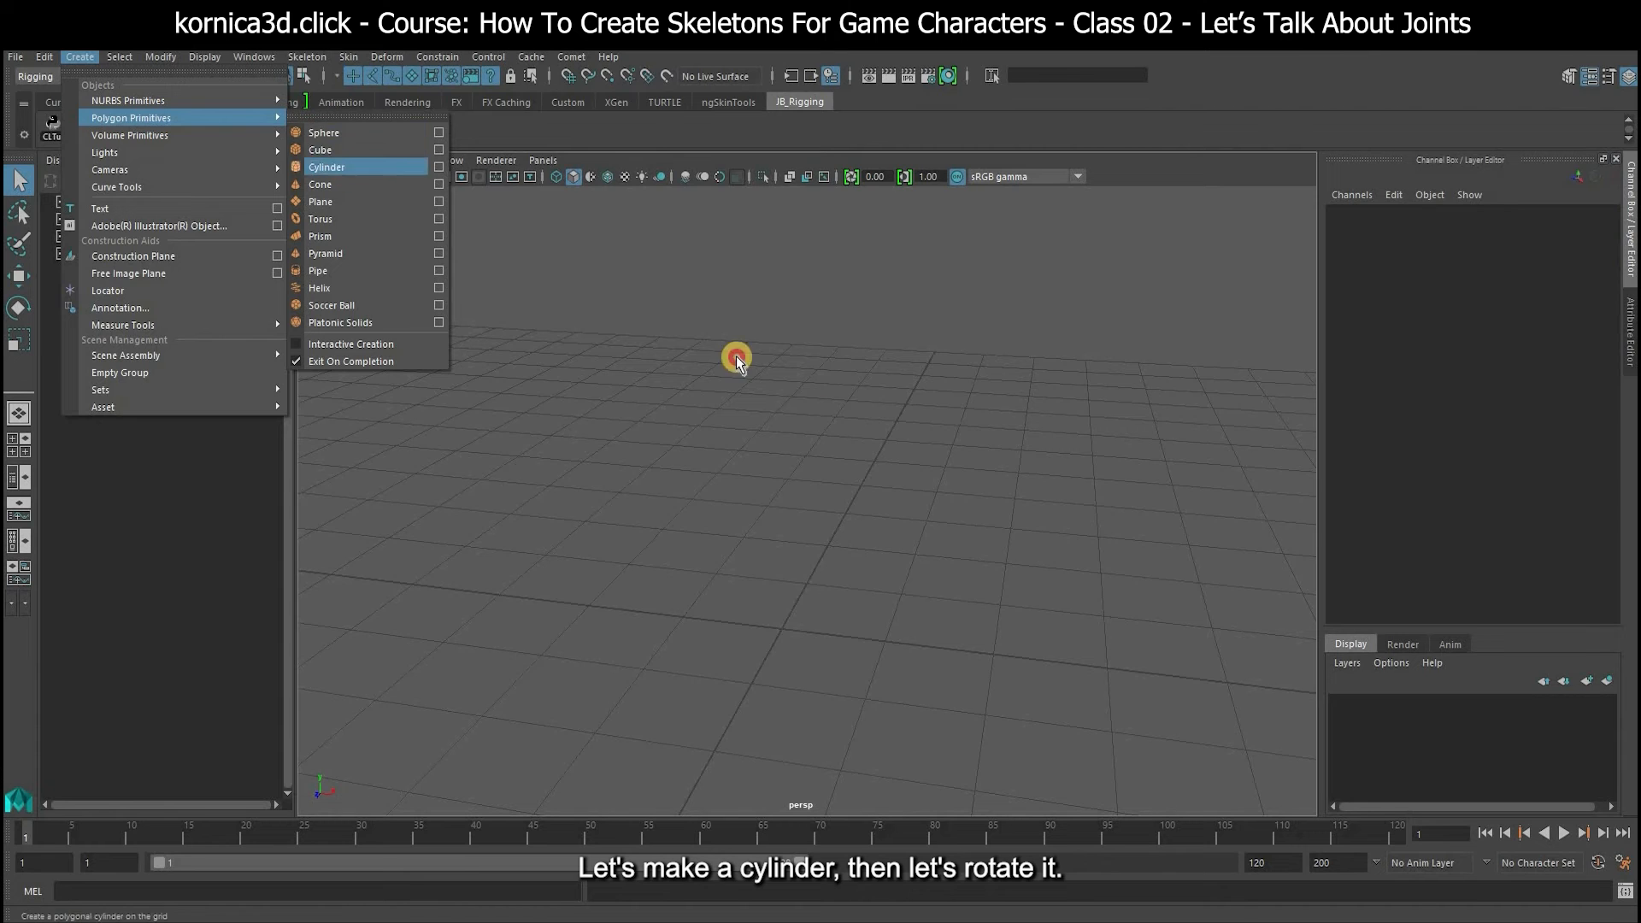
pyautogui.click(368, 167)
pyautogui.press('e')
pyautogui.moveTo(758, 424)
pyautogui.mouseDown()
pyautogui.moveTo(690, 405)
pyautogui.moveTo(776, 433)
pyautogui.mouseUp()
# Stretch the cylinder to about 3.64 in Scale Y and set its Subdivisions Height to 20.
pyautogui.press('r')
pyautogui.moveTo(359, 450); pyautogui.dragTo(674, 465)
pyautogui.press('q')
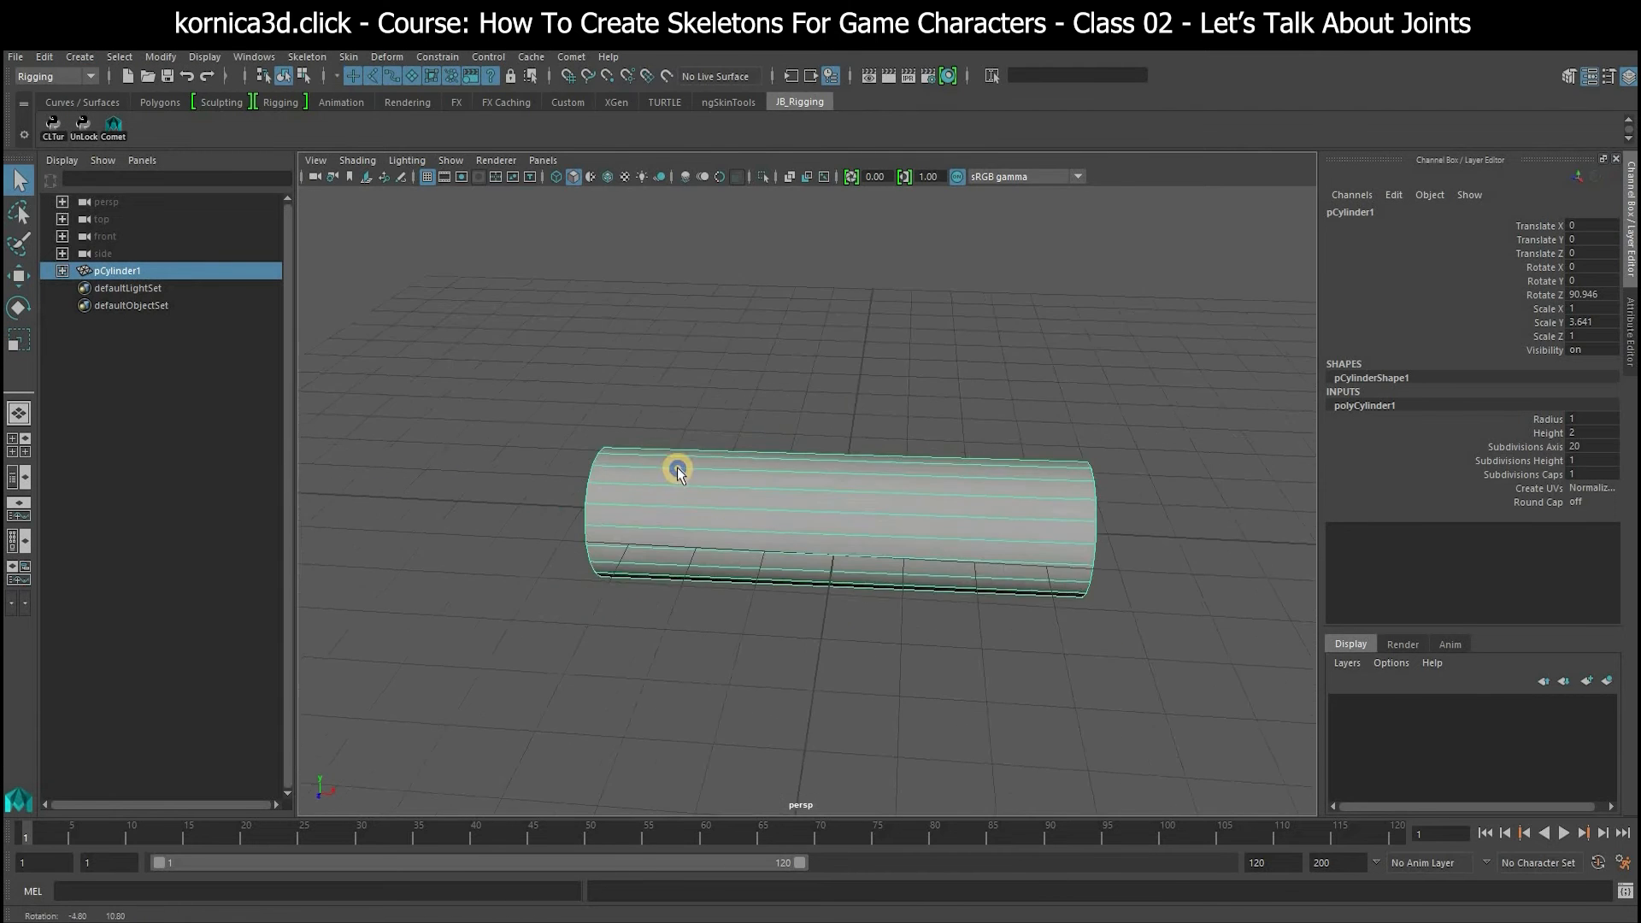
pyautogui.scroll(-2, 677, 469)
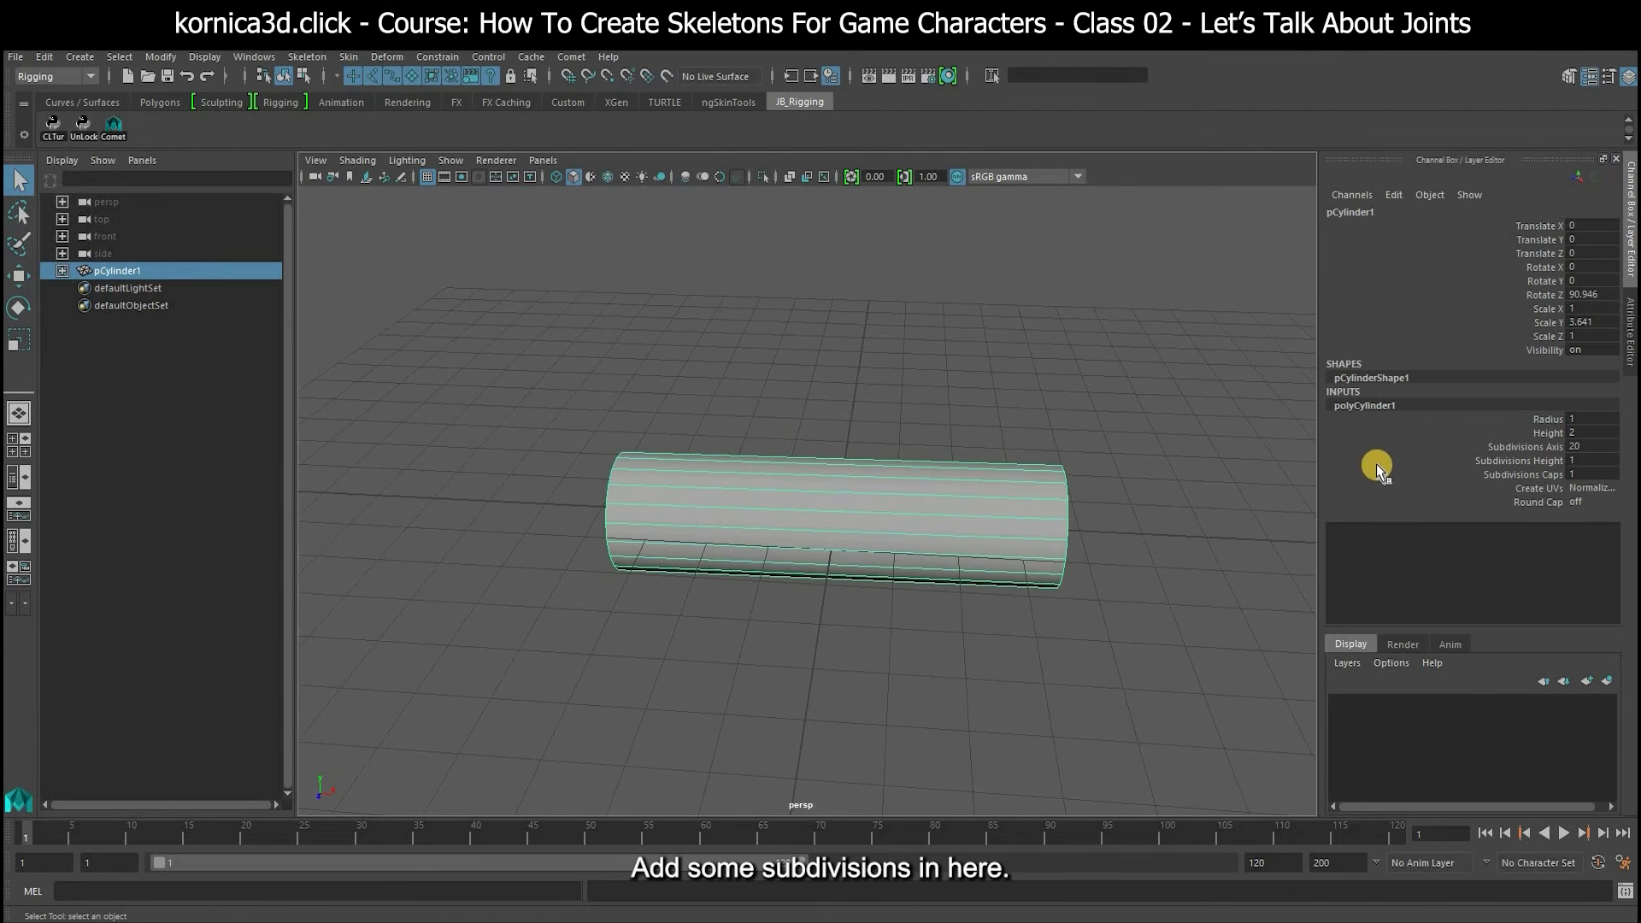
pyautogui.click(1586, 460)
pyautogui.write('20')
pyautogui.press('Return')
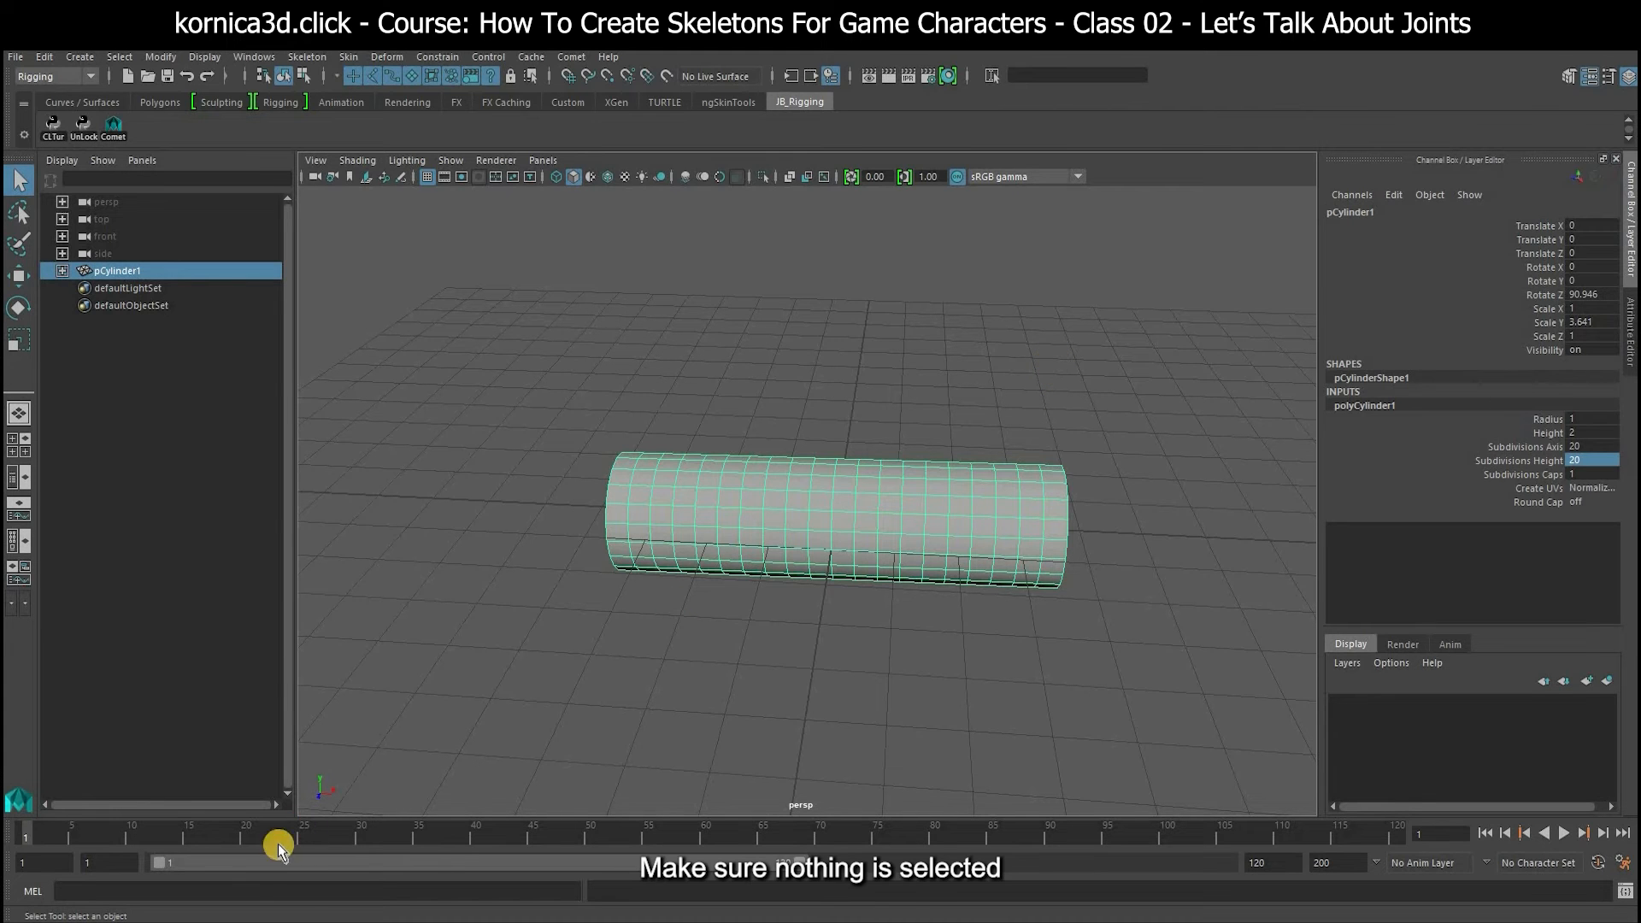
# Deselect everything and create a joint at the origin with the MEL command "joint".
pyautogui.click(309, 803)
pyautogui.click(257, 889)
pyautogui.write('joint')
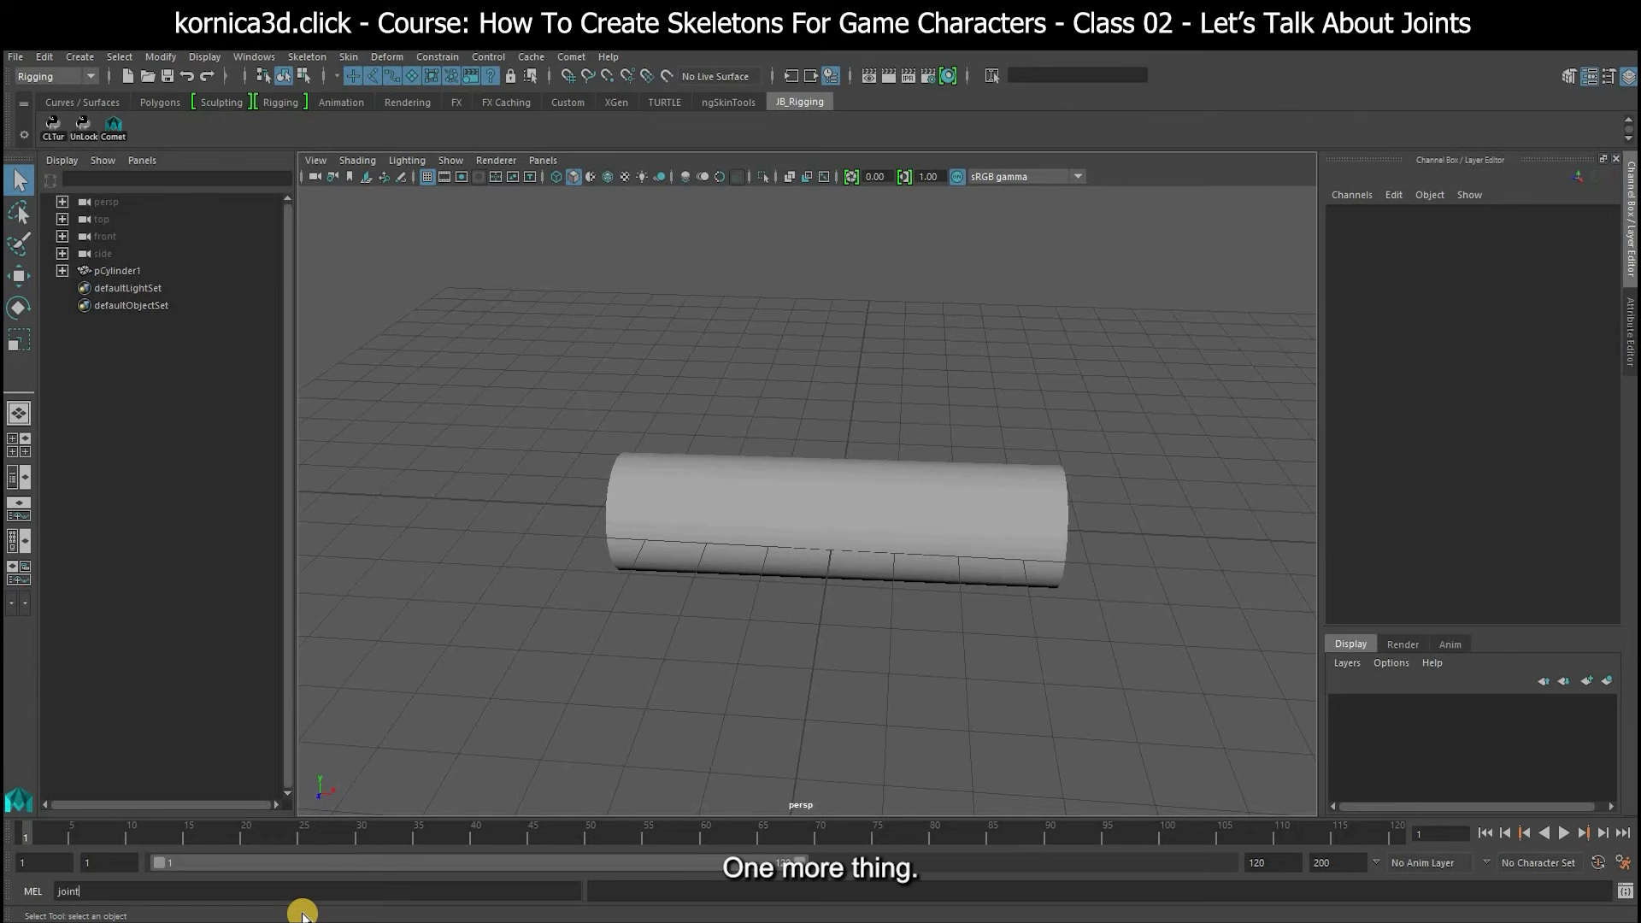
pyautogui.press('Return')
# Enable X-Ray Joints shading in the perspective view.
pyautogui.scroll(2, 343, 690)
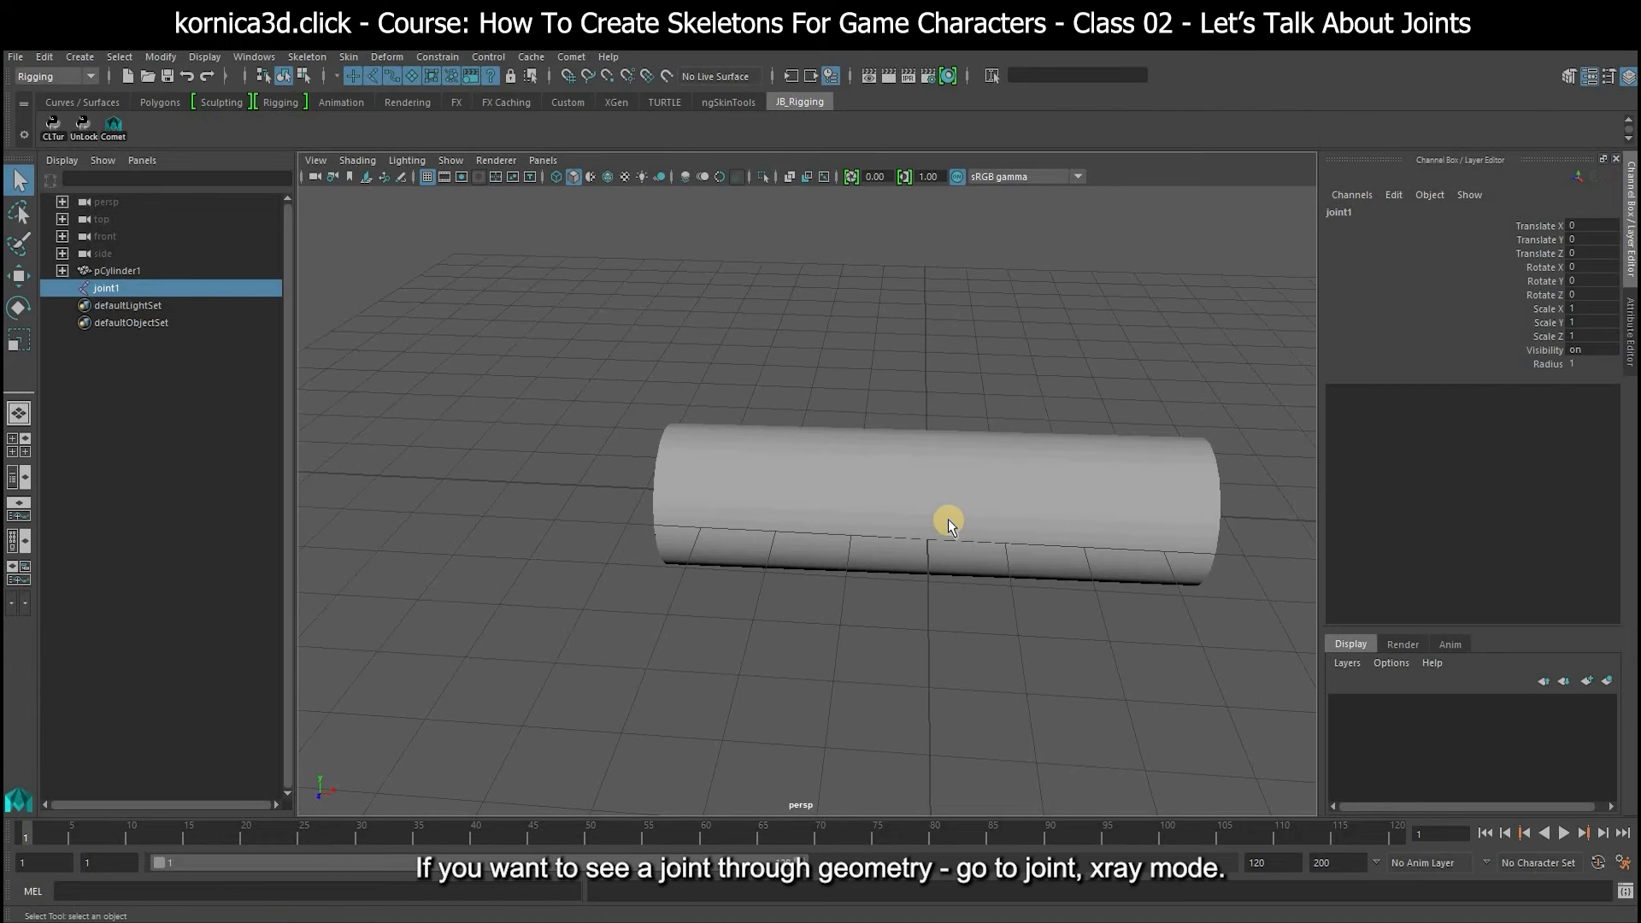
pyautogui.click(361, 163)
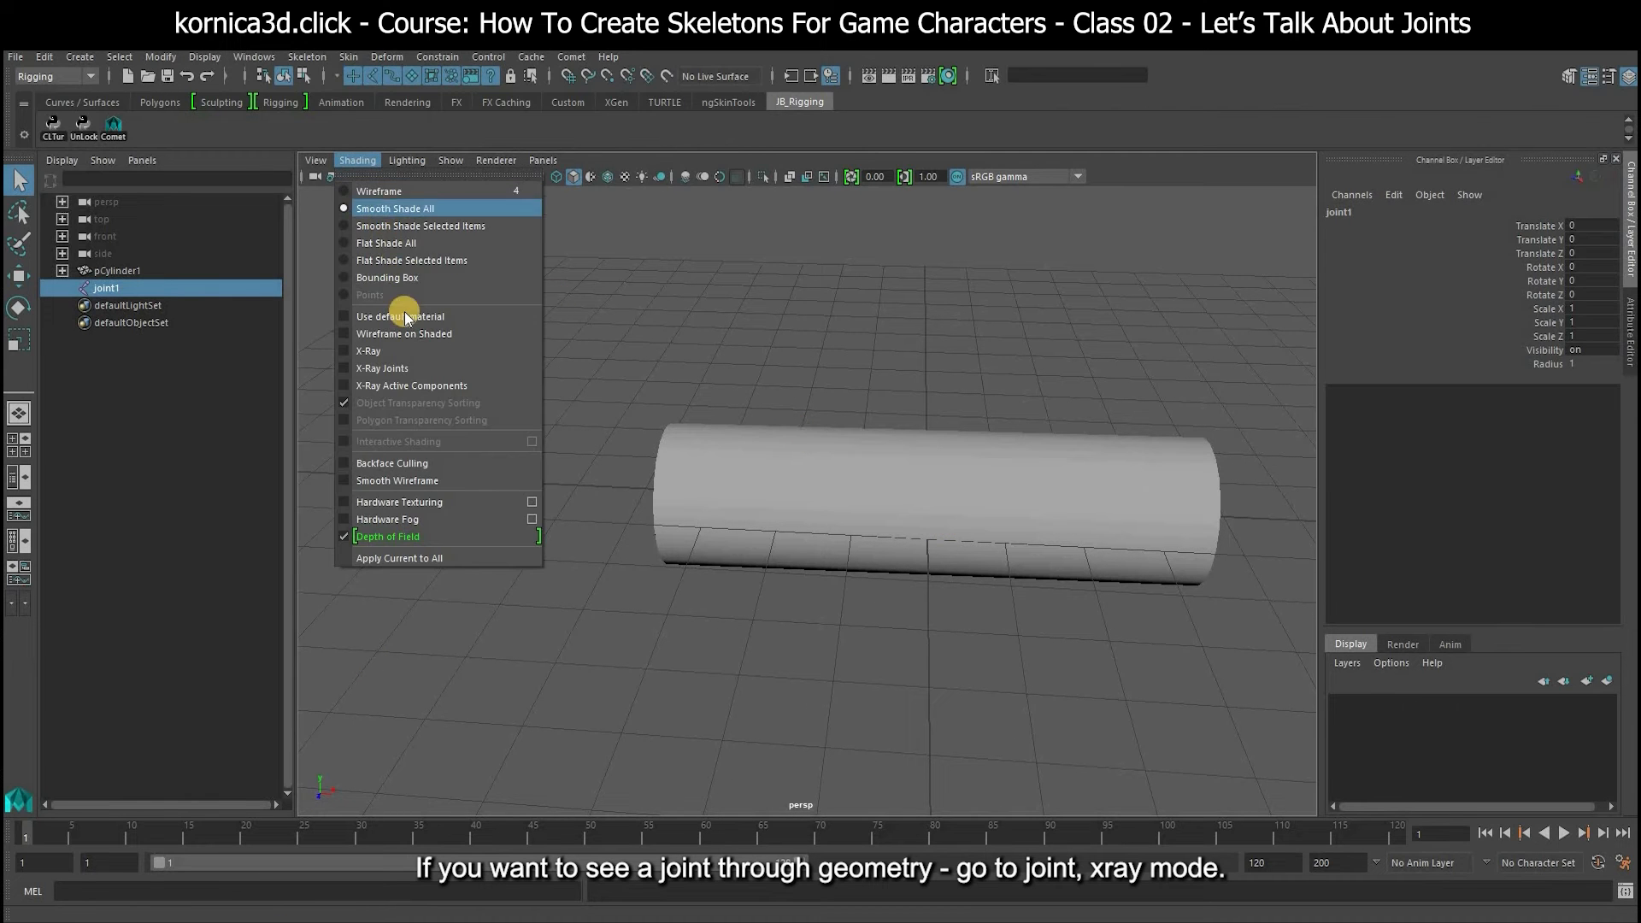
pyautogui.click(407, 367)
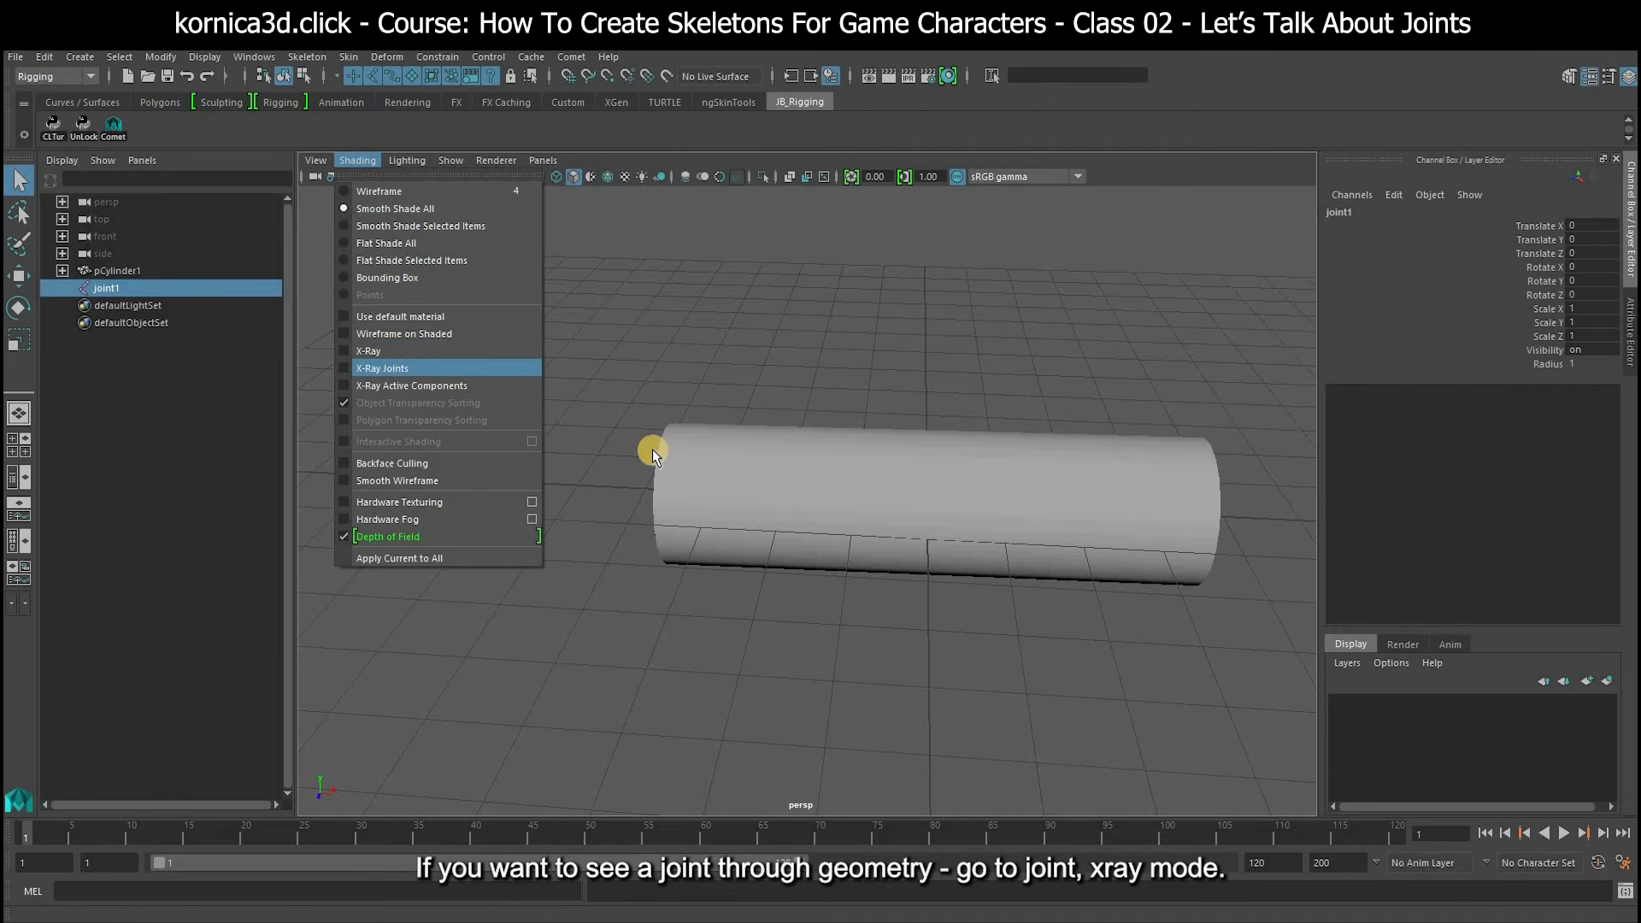
# Place the joint at one cylinder end, Translate X about -3.64, and a duplicate at the other end, about 3.68.
pyautogui.keyDown('alt'); pyautogui.moveTo(975, 466); pyautogui.dragTo(1007, 510, button='right'); pyautogui.keyUp('alt')
pyautogui.press('w')
pyautogui.moveTo(961, 506); pyautogui.dragTo(861, 509)
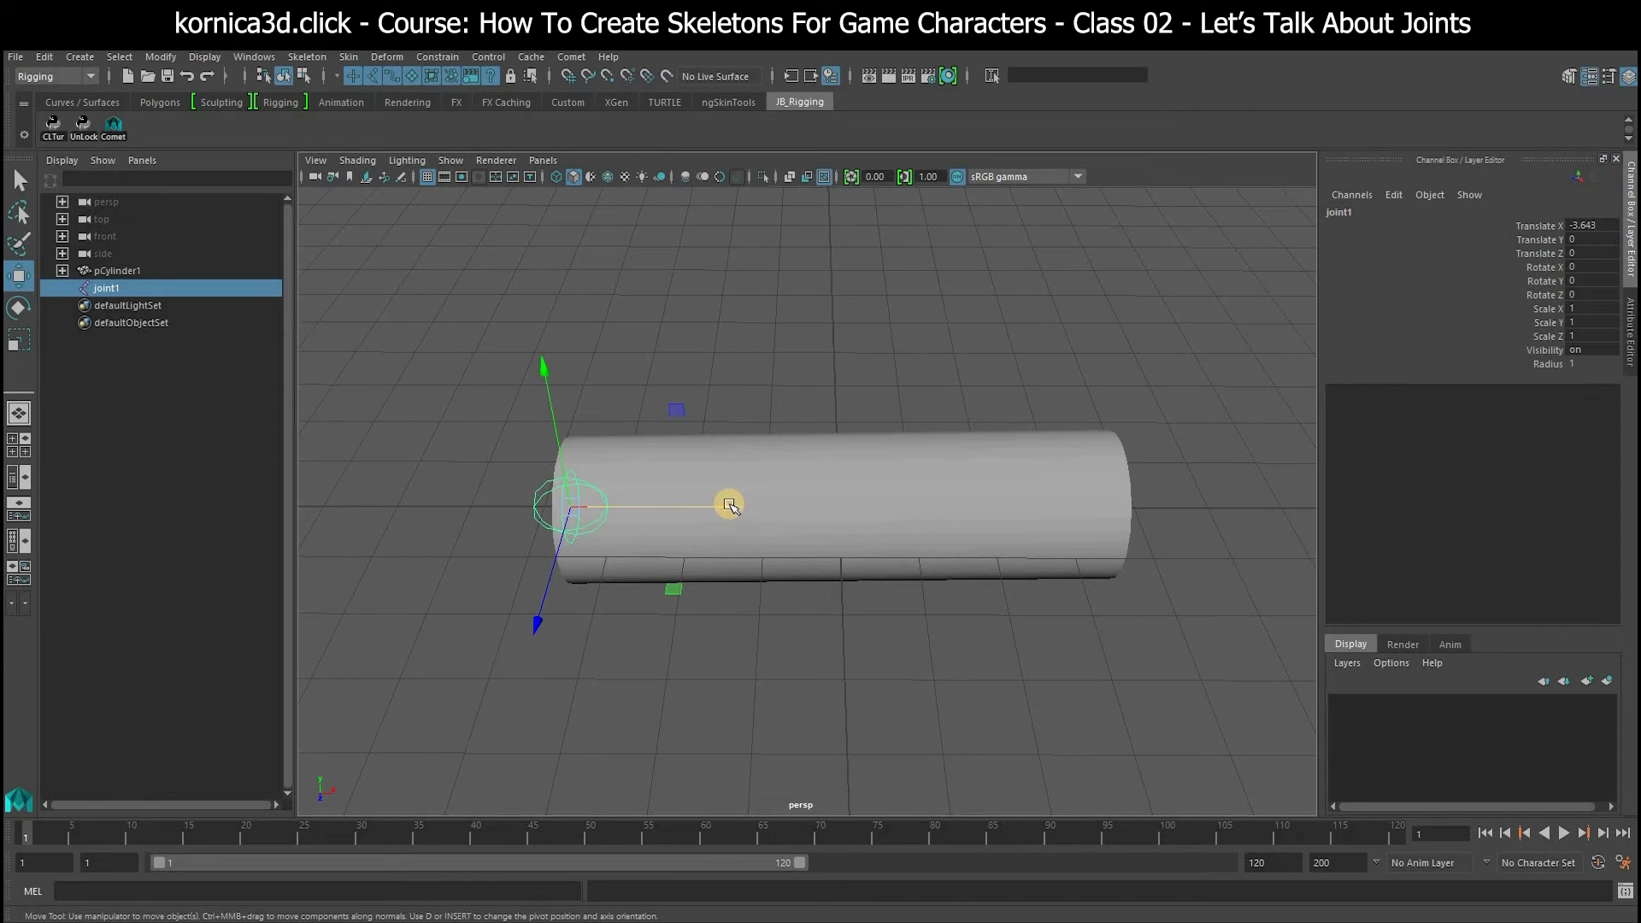
pyautogui.hotkey('ctrl', 'd')
pyautogui.moveTo(731, 504); pyautogui.dragTo(1088, 524)
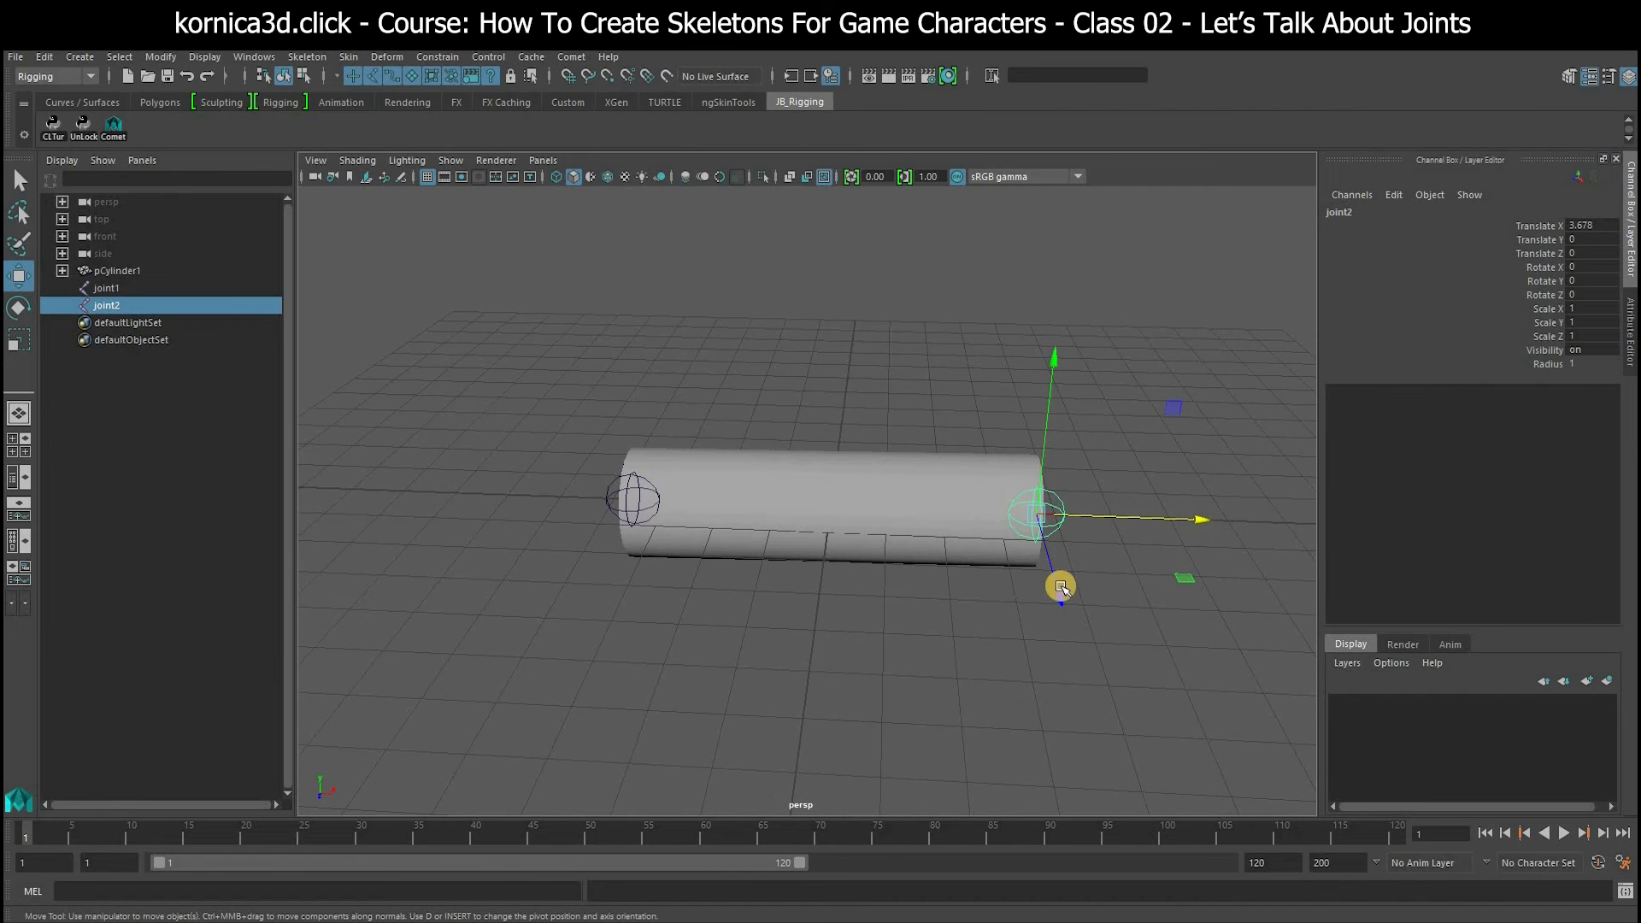
# Select both joints and the cylinder and bind the cylinder to the joints with Bind Skin.
pyautogui.click(607, 496)
pyautogui.keyDown('shift'); pyautogui.click(1047, 523); pyautogui.keyUp('shift')
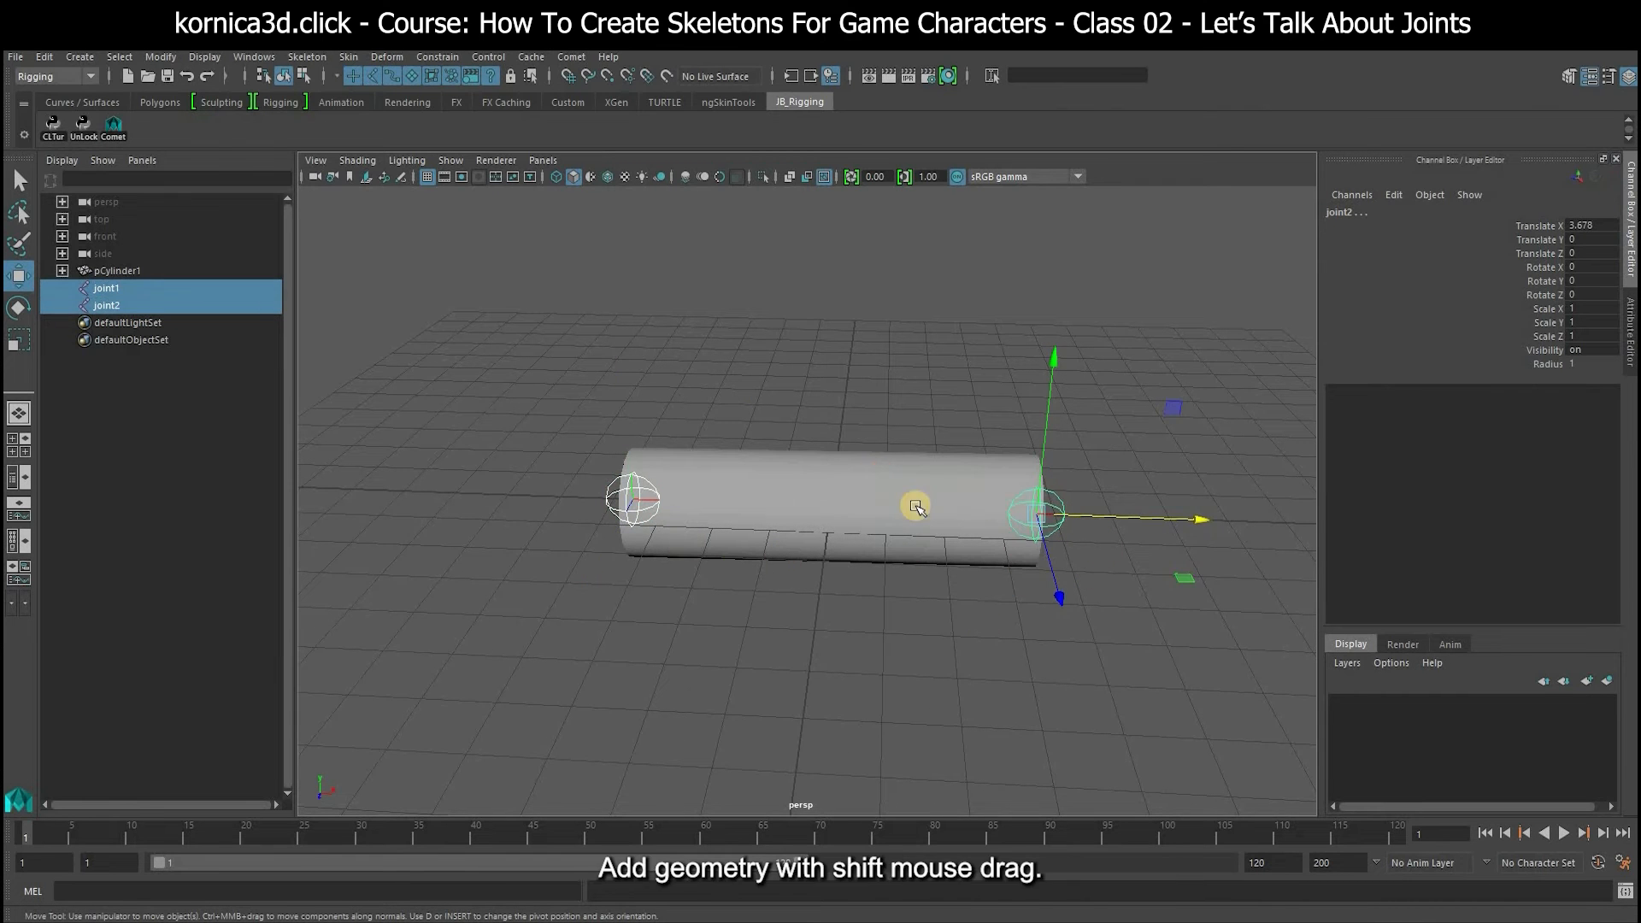
pyautogui.keyDown('shift'); pyautogui.click(916, 506); pyautogui.keyUp('shift')
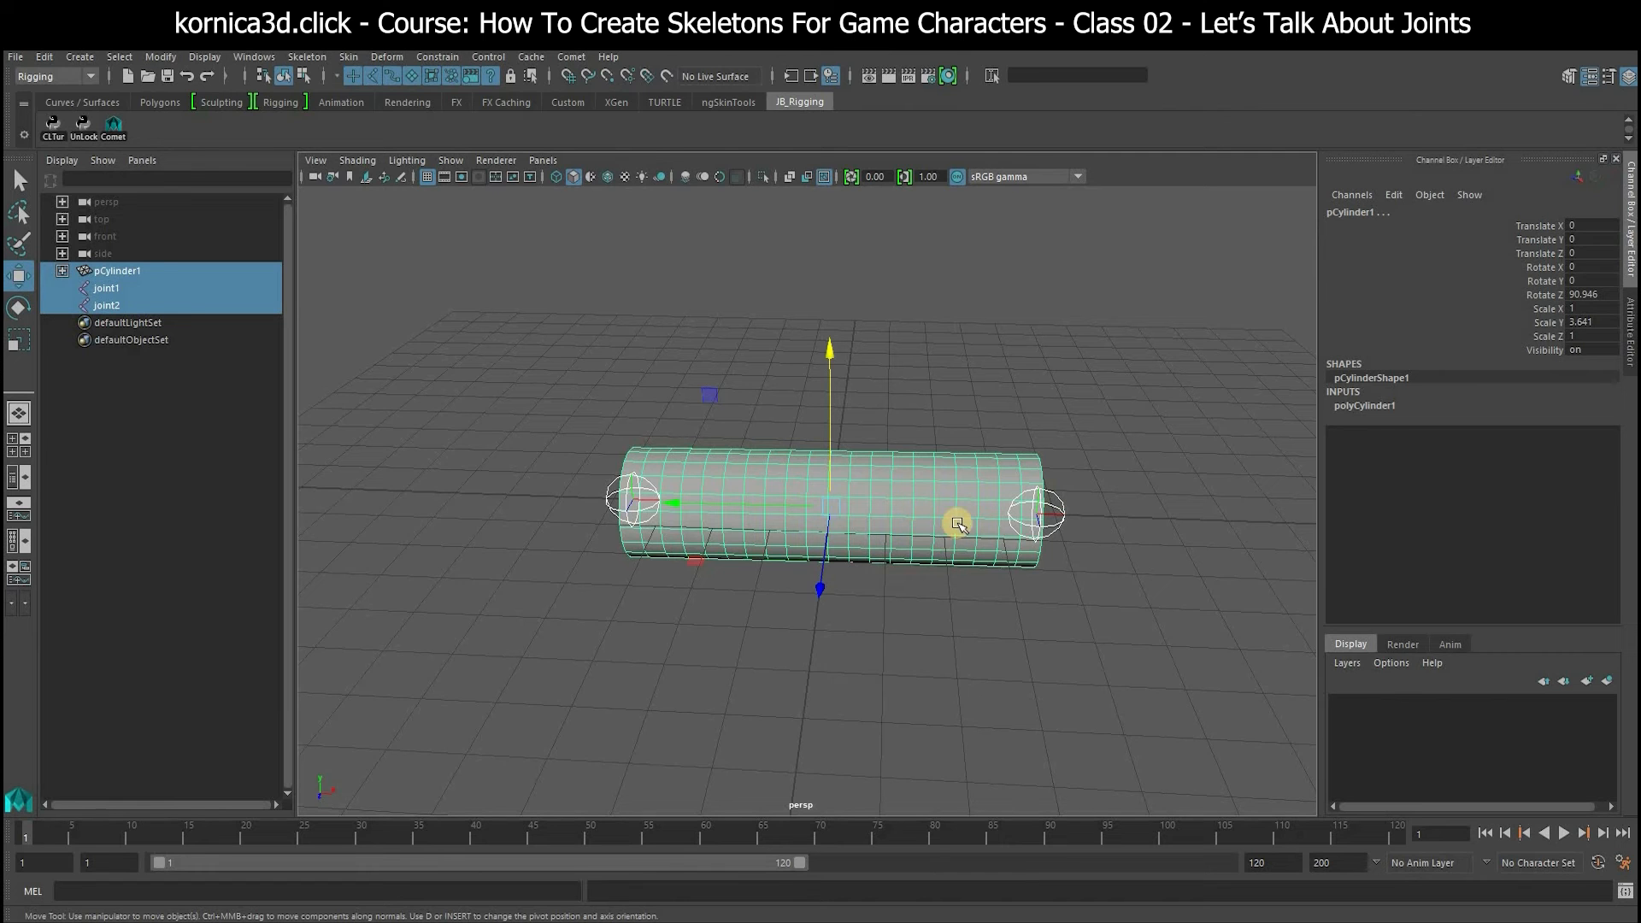
pyautogui.click(349, 57)
pyautogui.click(384, 96)
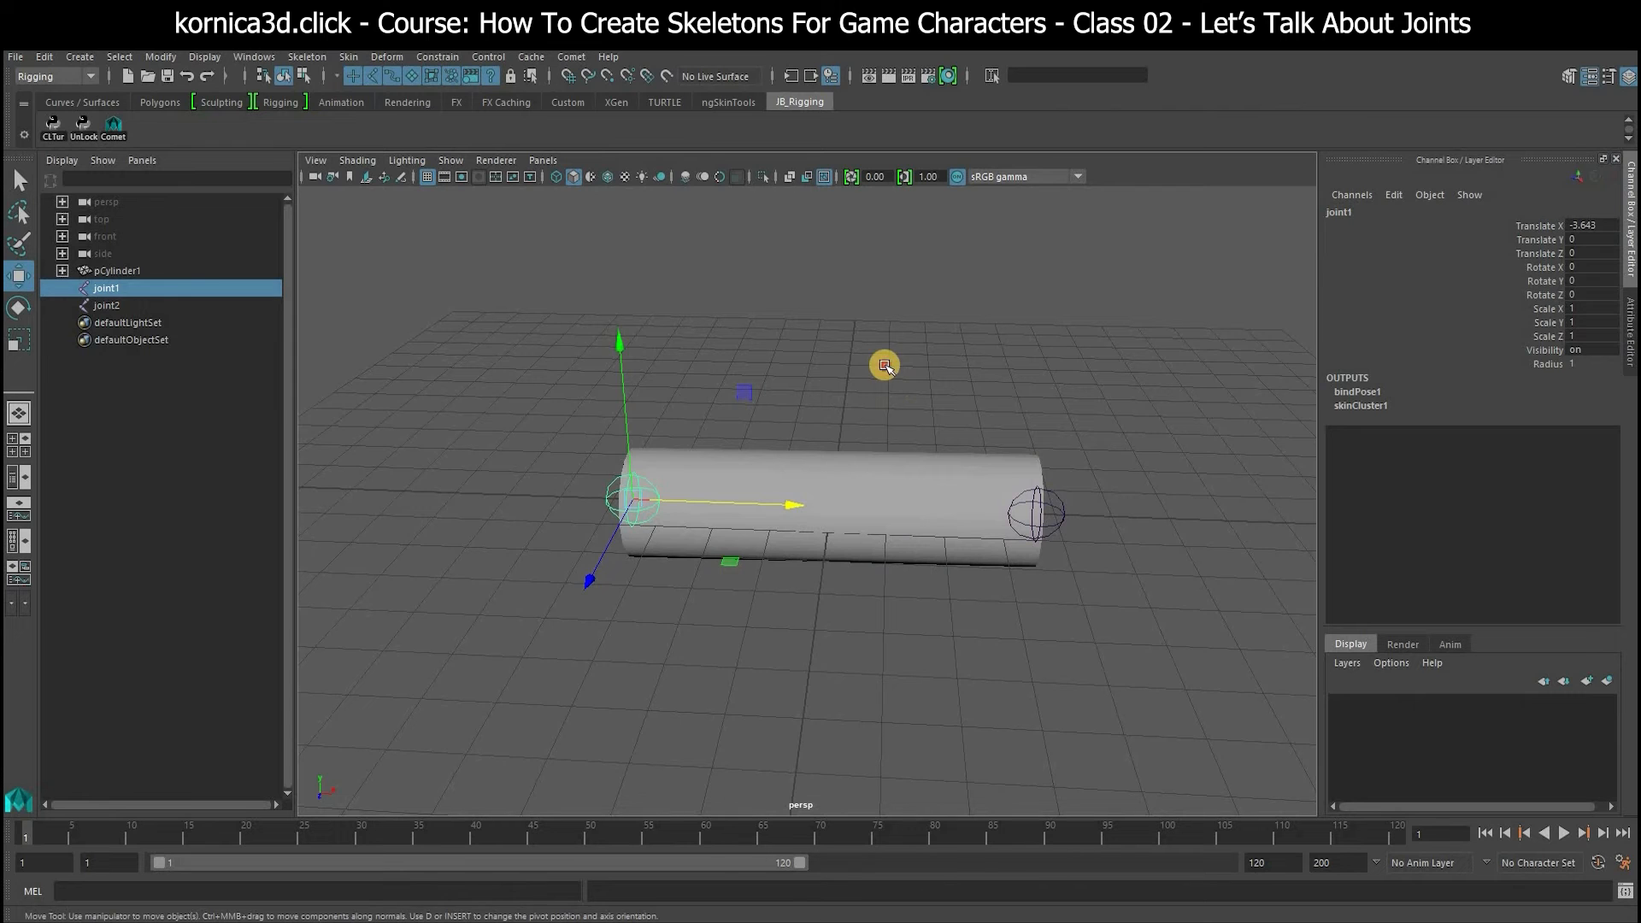
# Move both joints to deform the cylinder, bringing joint2 to about 3.87, 1.67, -0.84.
pyautogui.click(1057, 533)
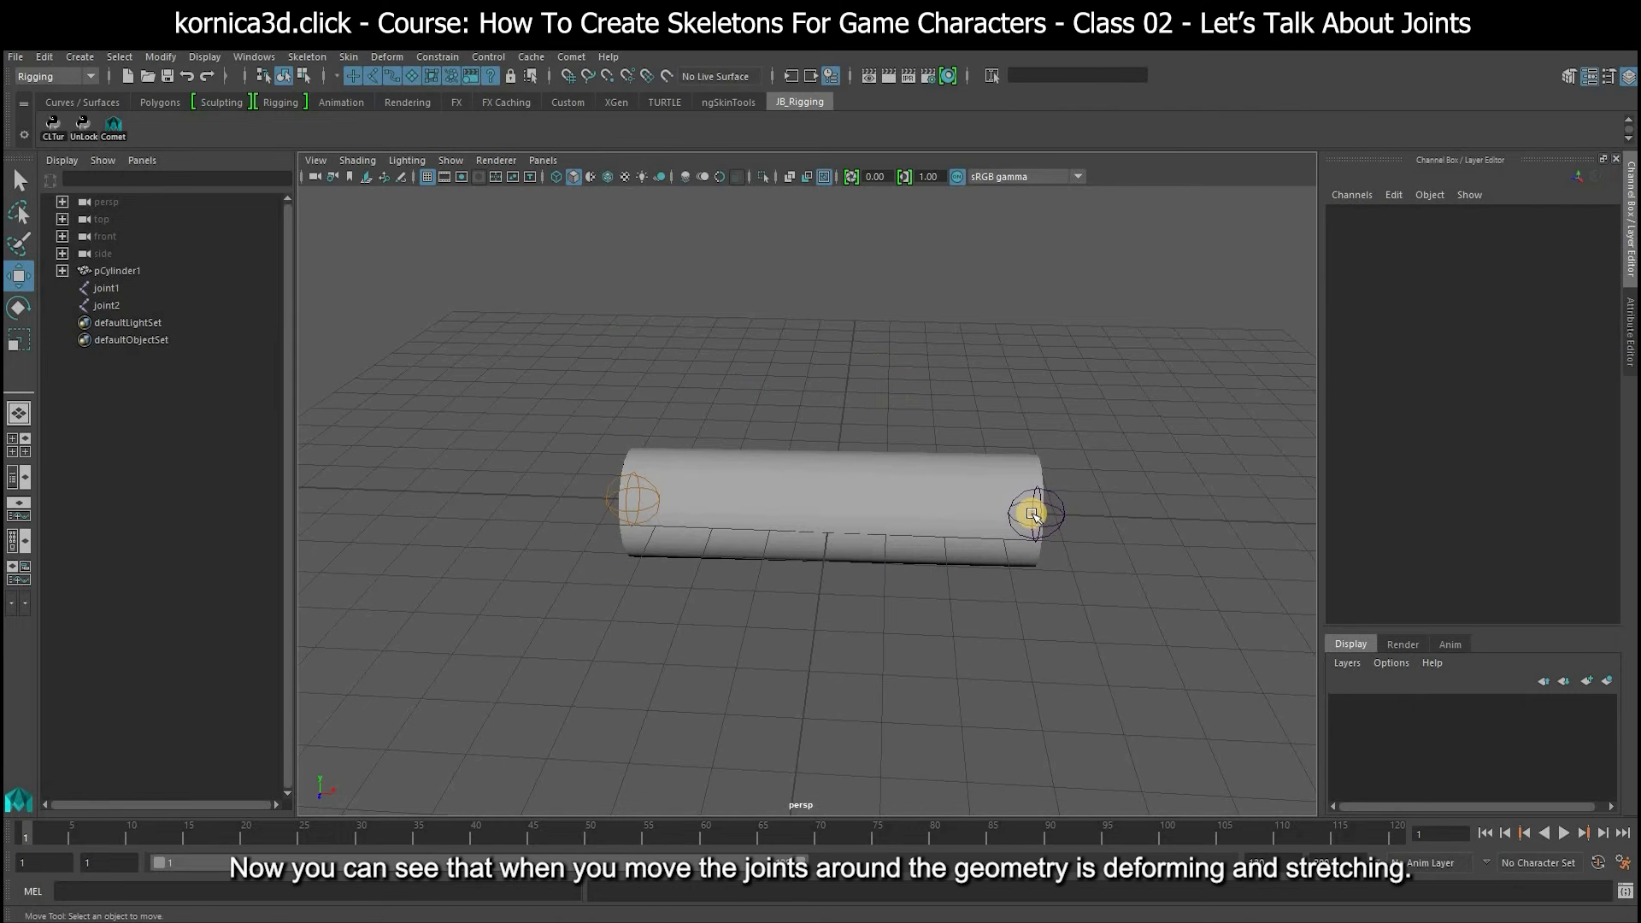
pyautogui.click(1047, 517)
pyautogui.moveTo(1037, 374); pyautogui.dragTo(854, 441)
pyautogui.click(637, 502)
pyautogui.moveTo(670, 568); pyautogui.dragTo(977, 432)
# Rotate the joints to bend the cylinder's ends, turning joint2 to about 43.15 in Z.
pyautogui.press('e')
pyautogui.click(1078, 426)
pyautogui.moveTo(958, 306); pyautogui.dragTo(1029, 515)
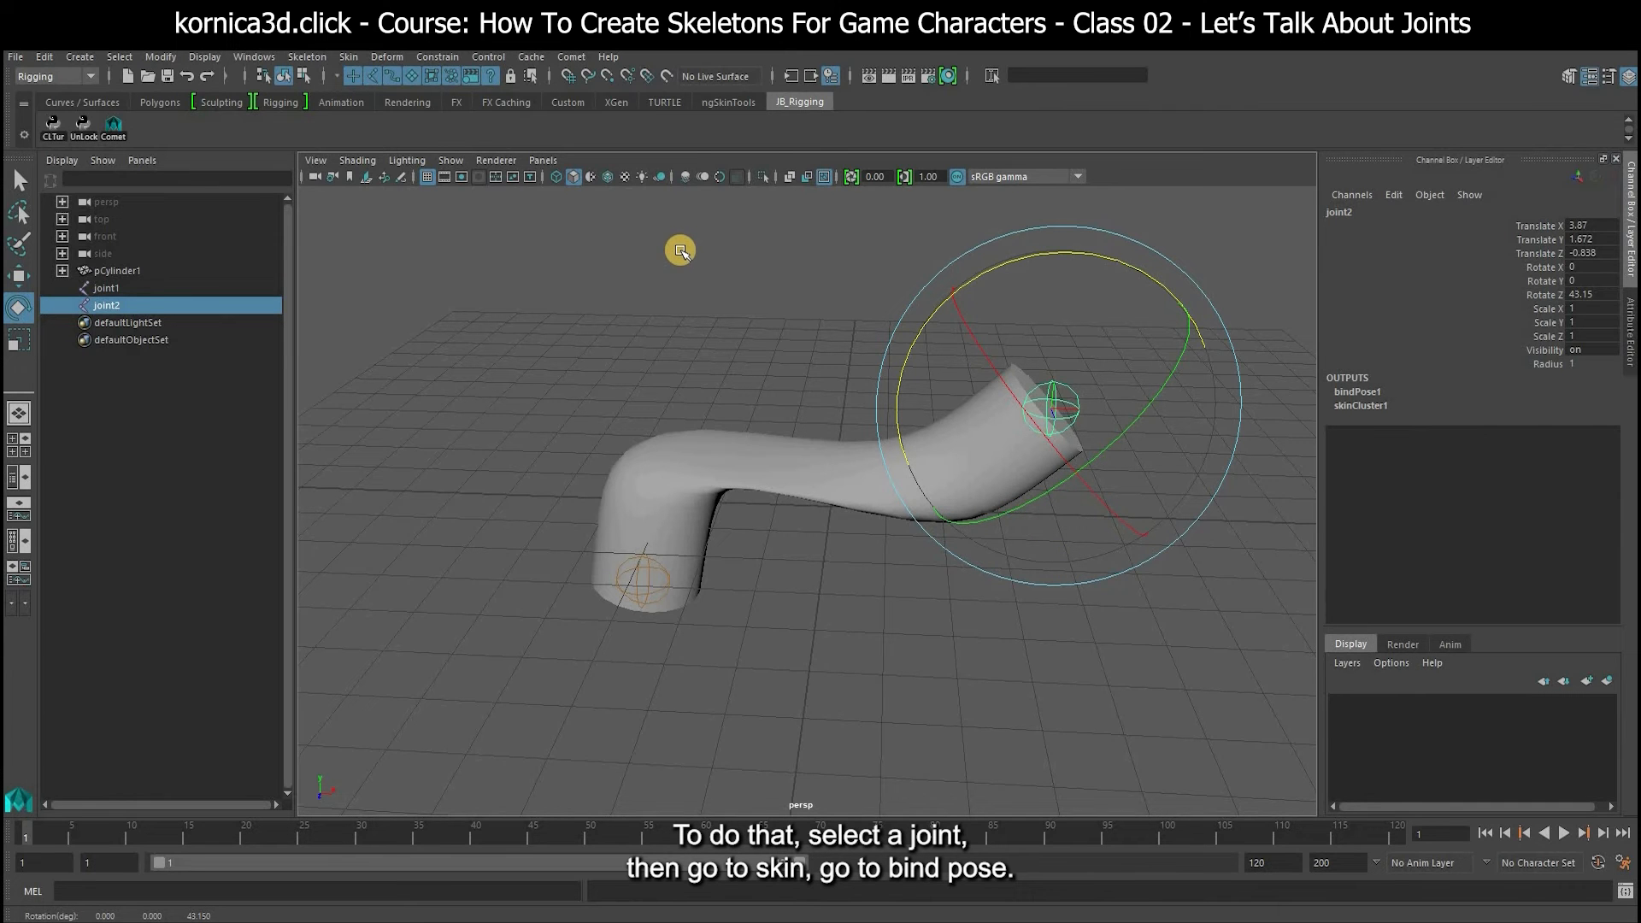
# Return the skinned cylinder and its joints to the bind pose.
pyautogui.click(352, 56)
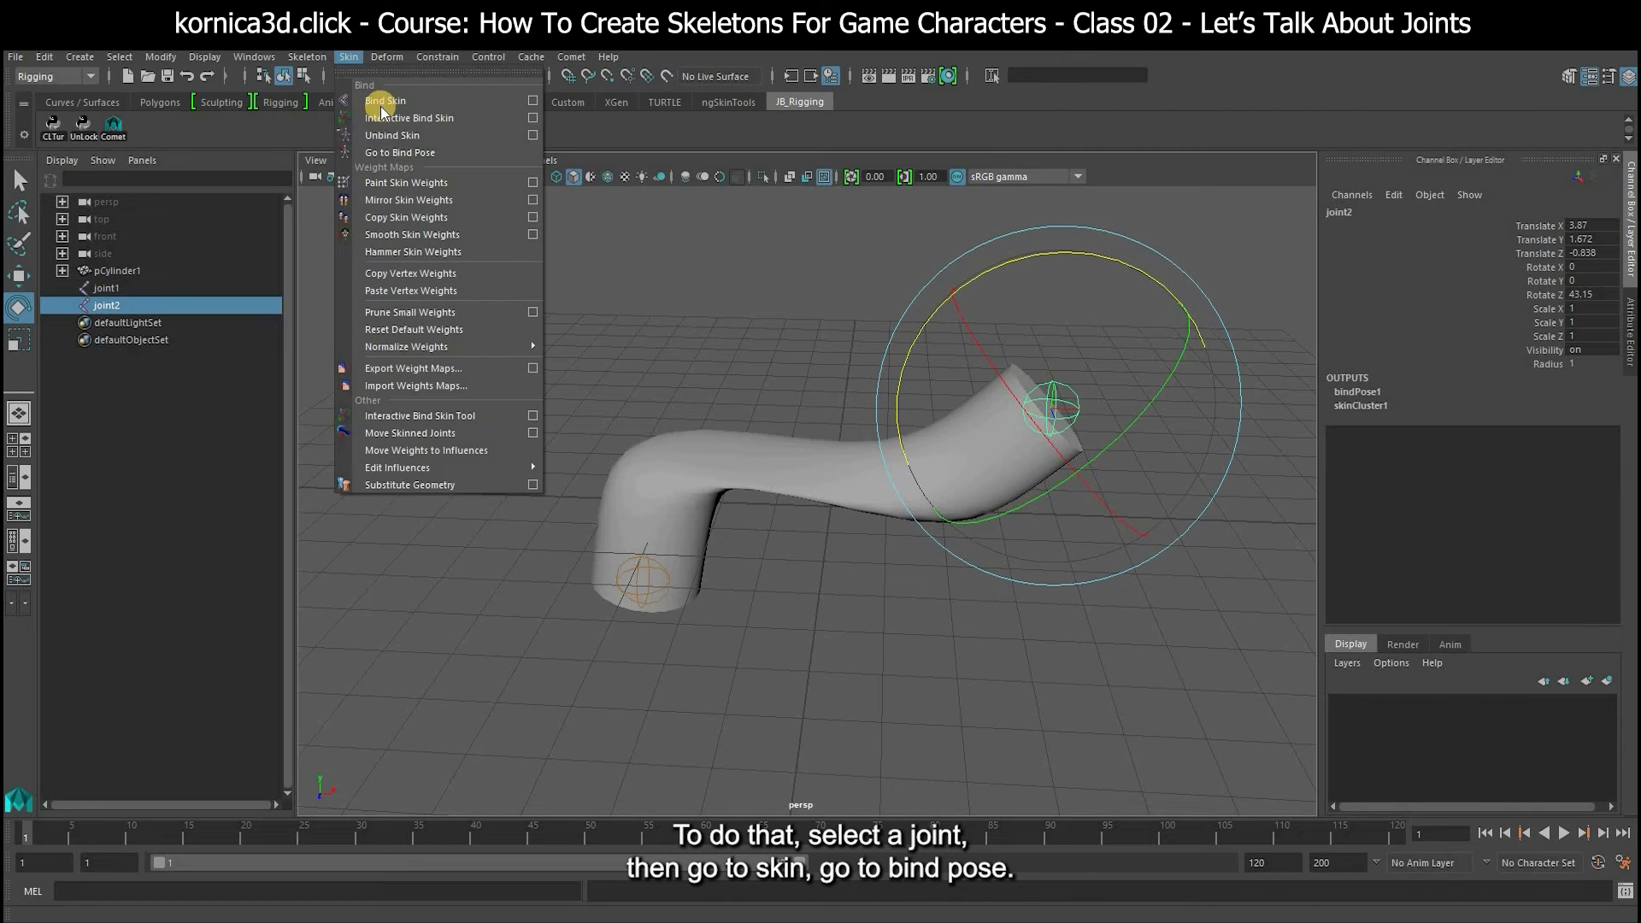
pyautogui.click(412, 154)
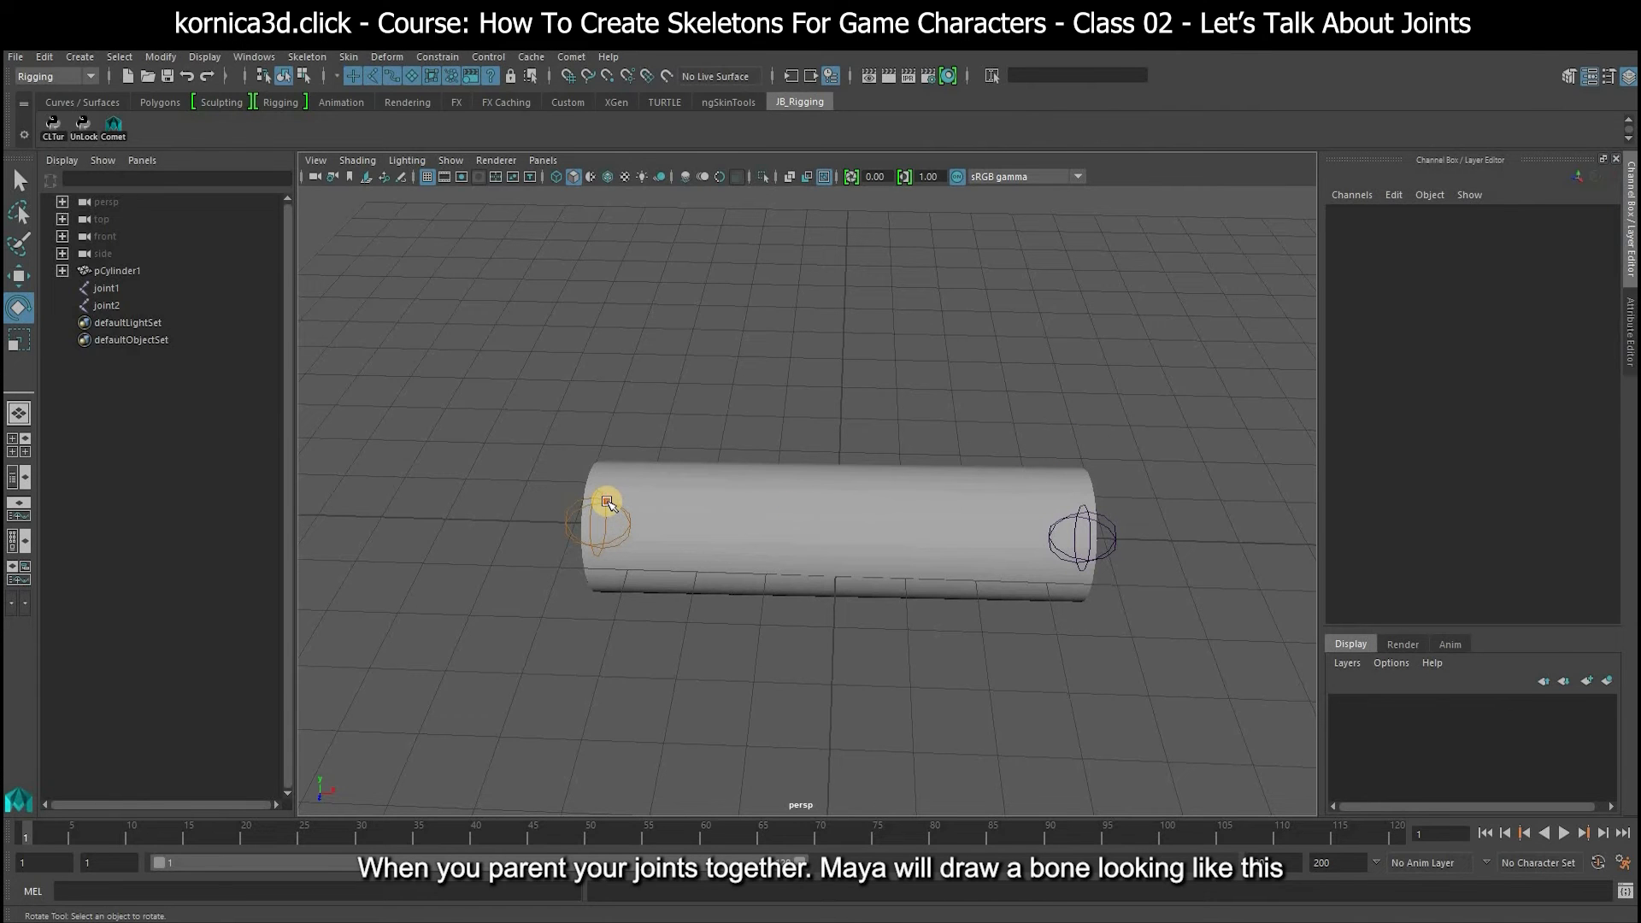
# Select joint1 and joint2 and parent joint1 under joint2 to form a bone.
pyautogui.click(606, 503)
pyautogui.keyDown('shift'); pyautogui.click(1083, 518); pyautogui.keyUp('shift')
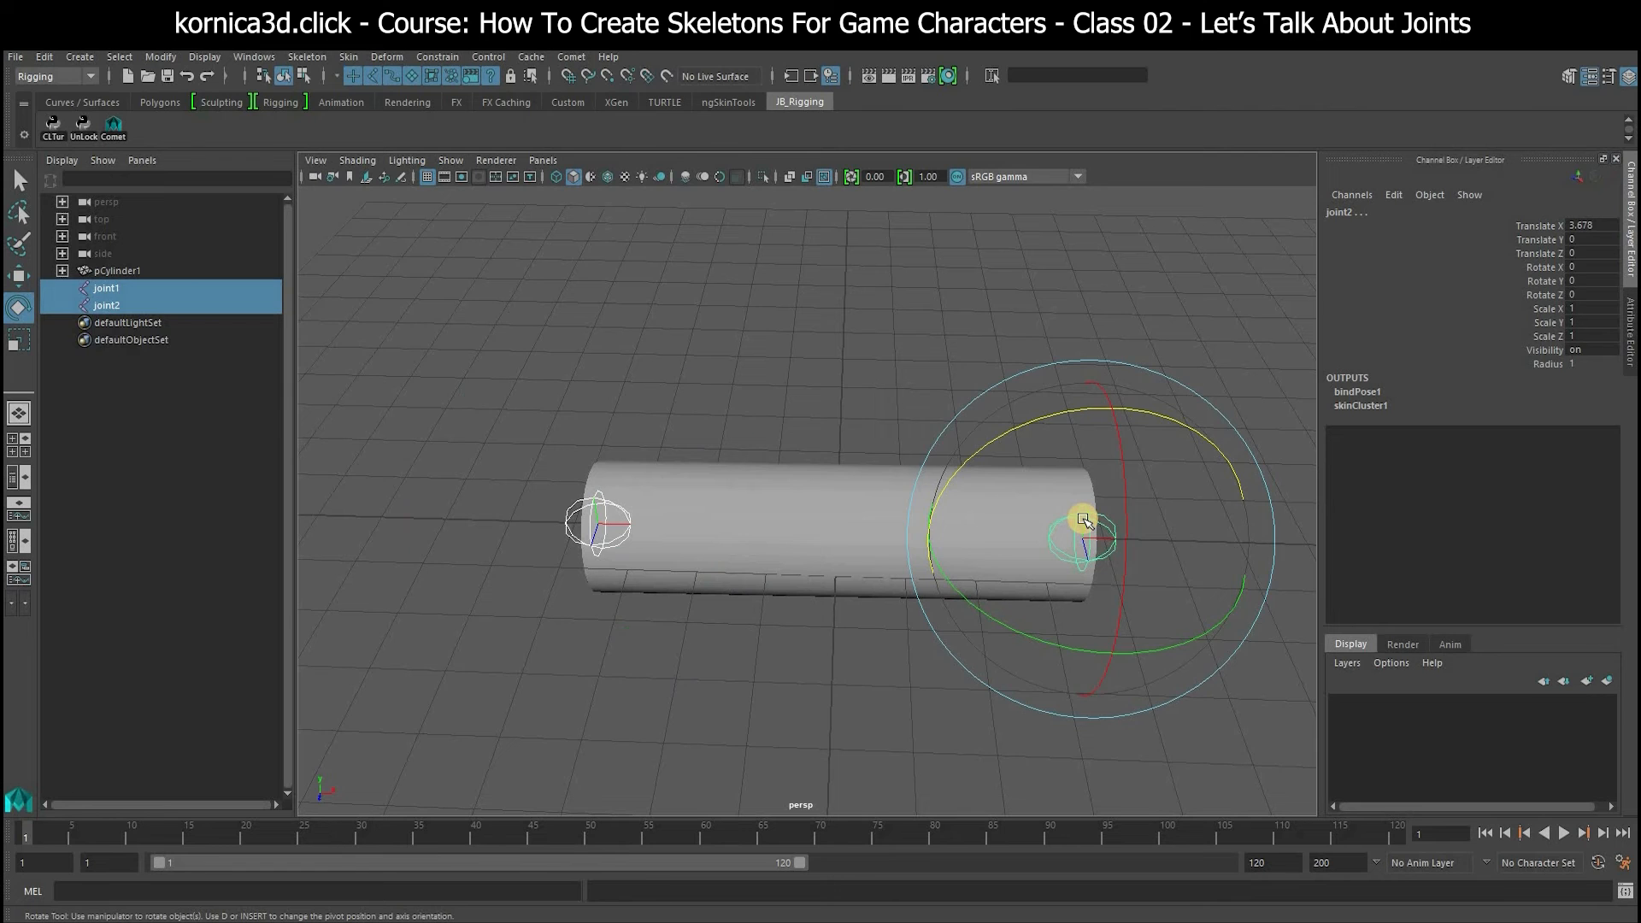
pyautogui.press('p')
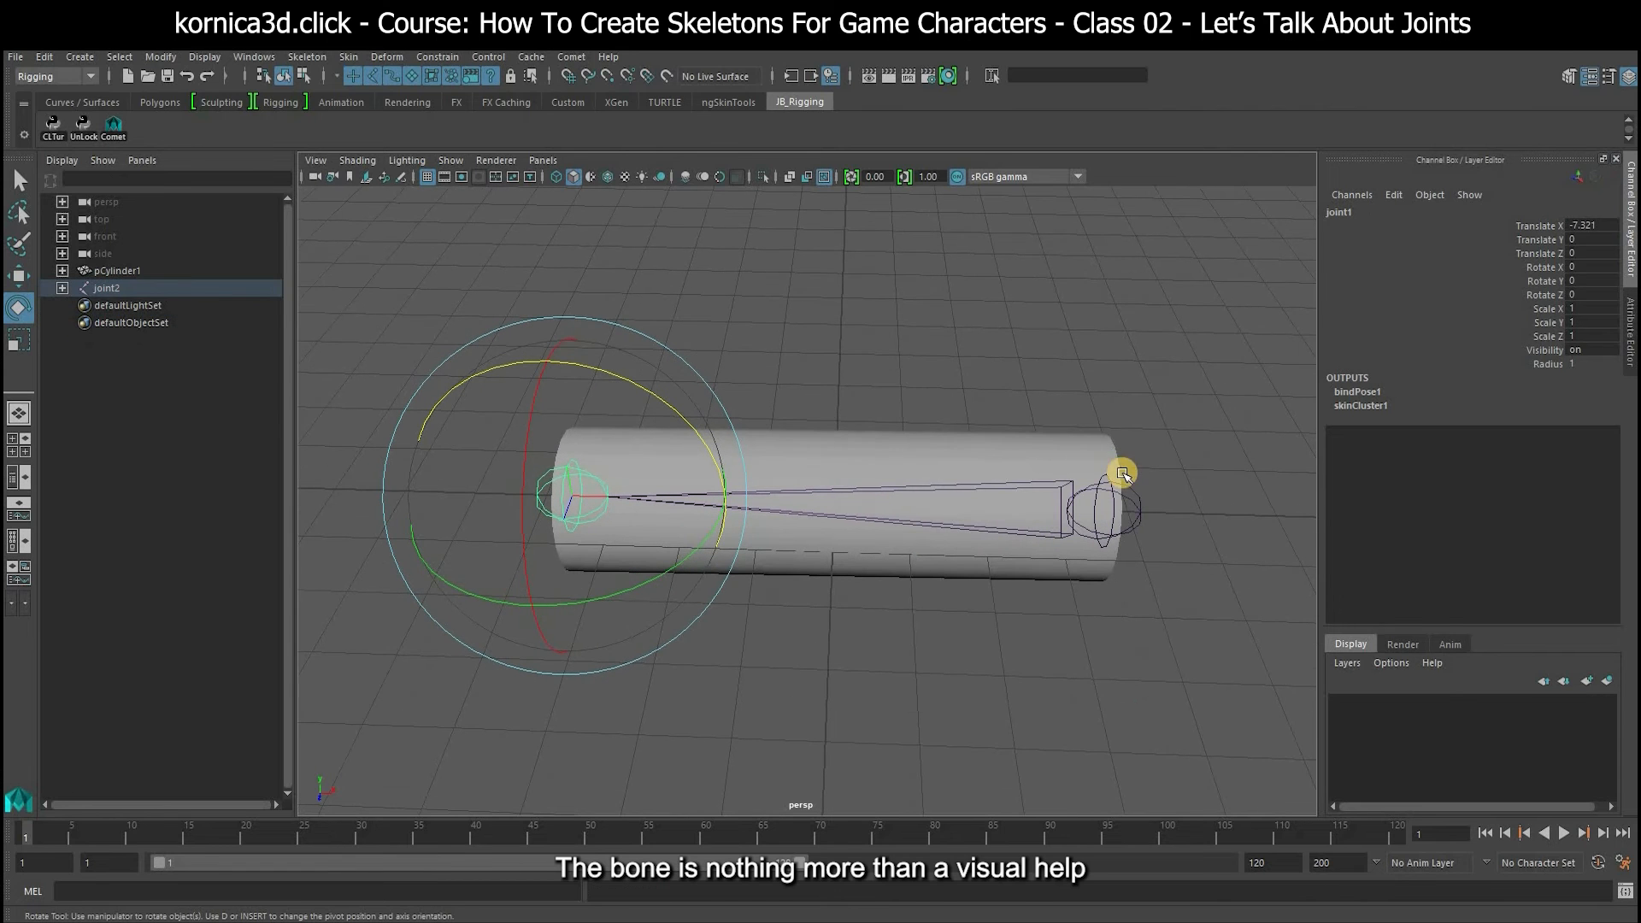
pyautogui.keyDown('alt'); pyautogui.moveTo(1051, 388); pyautogui.dragTo(849, 414); pyautogui.keyUp('alt')
# Try moving joint1 freely to see how the bone and cylinder follow, undoing each move.
pyautogui.click(567, 482)
pyautogui.press('w')
pyautogui.moveTo(567, 487); pyautogui.dragTo(576, 562, button='middle')
pyautogui.hotkey('ctrl', 'z')
pyautogui.moveTo(586, 649); pyautogui.dragTo(729, 351, button='middle')
pyautogui.hotkey('ctrl', 'z')
# Draw a six-joint arched chain around the cylinder with Create Joints and complete it.
pyautogui.scroll(-5, 754, 396)
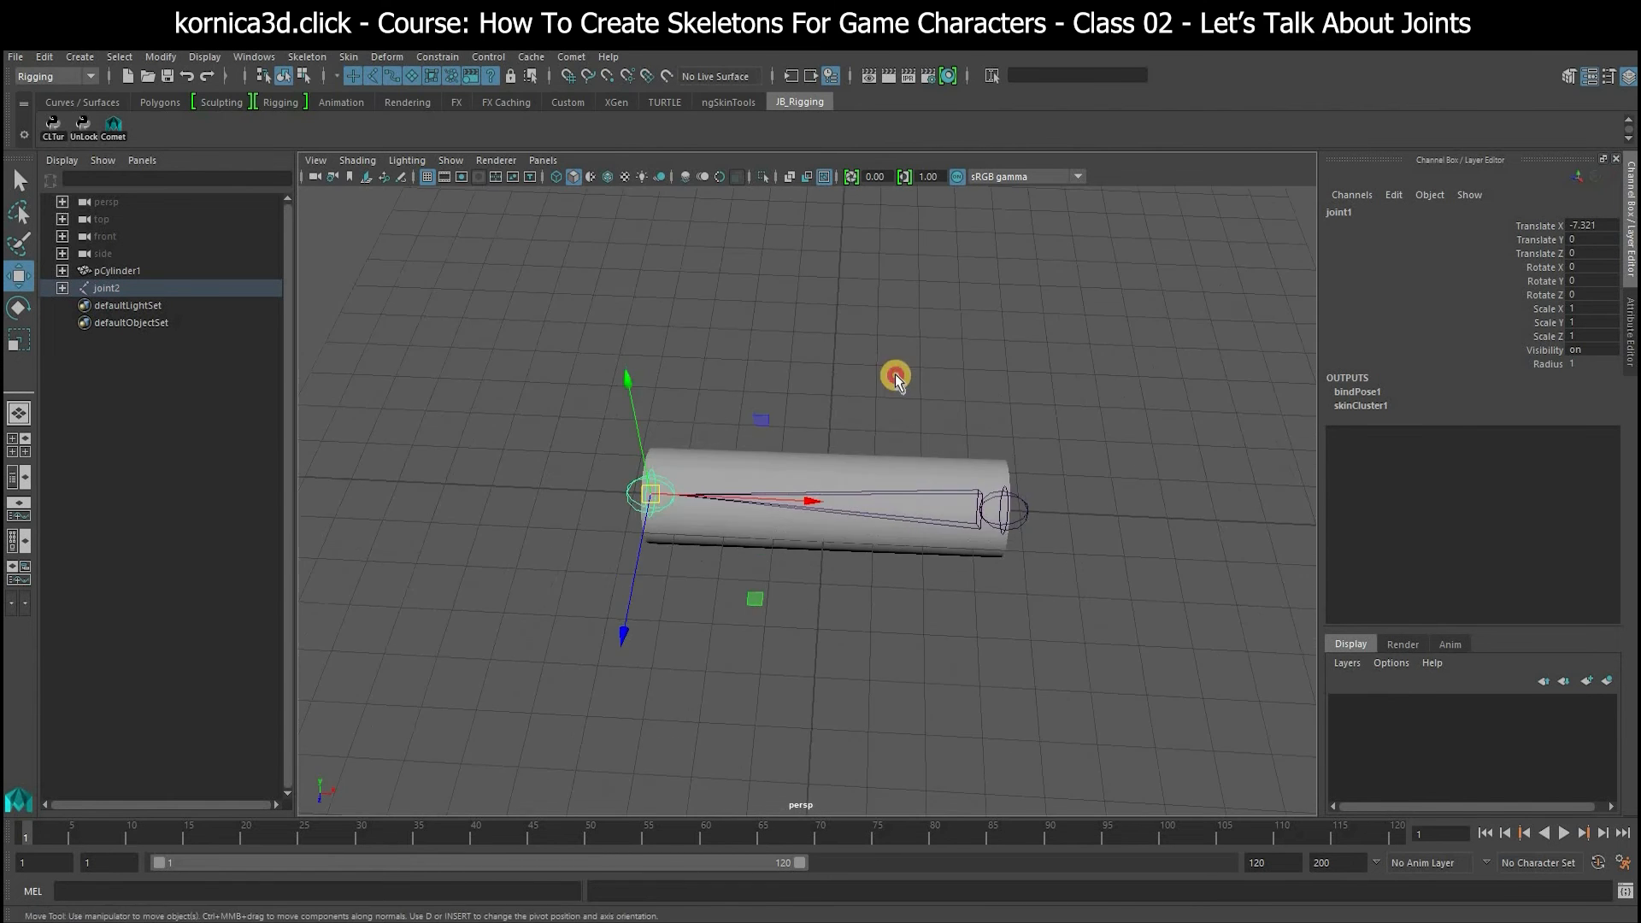
pyautogui.press('q')
pyautogui.click(947, 435)
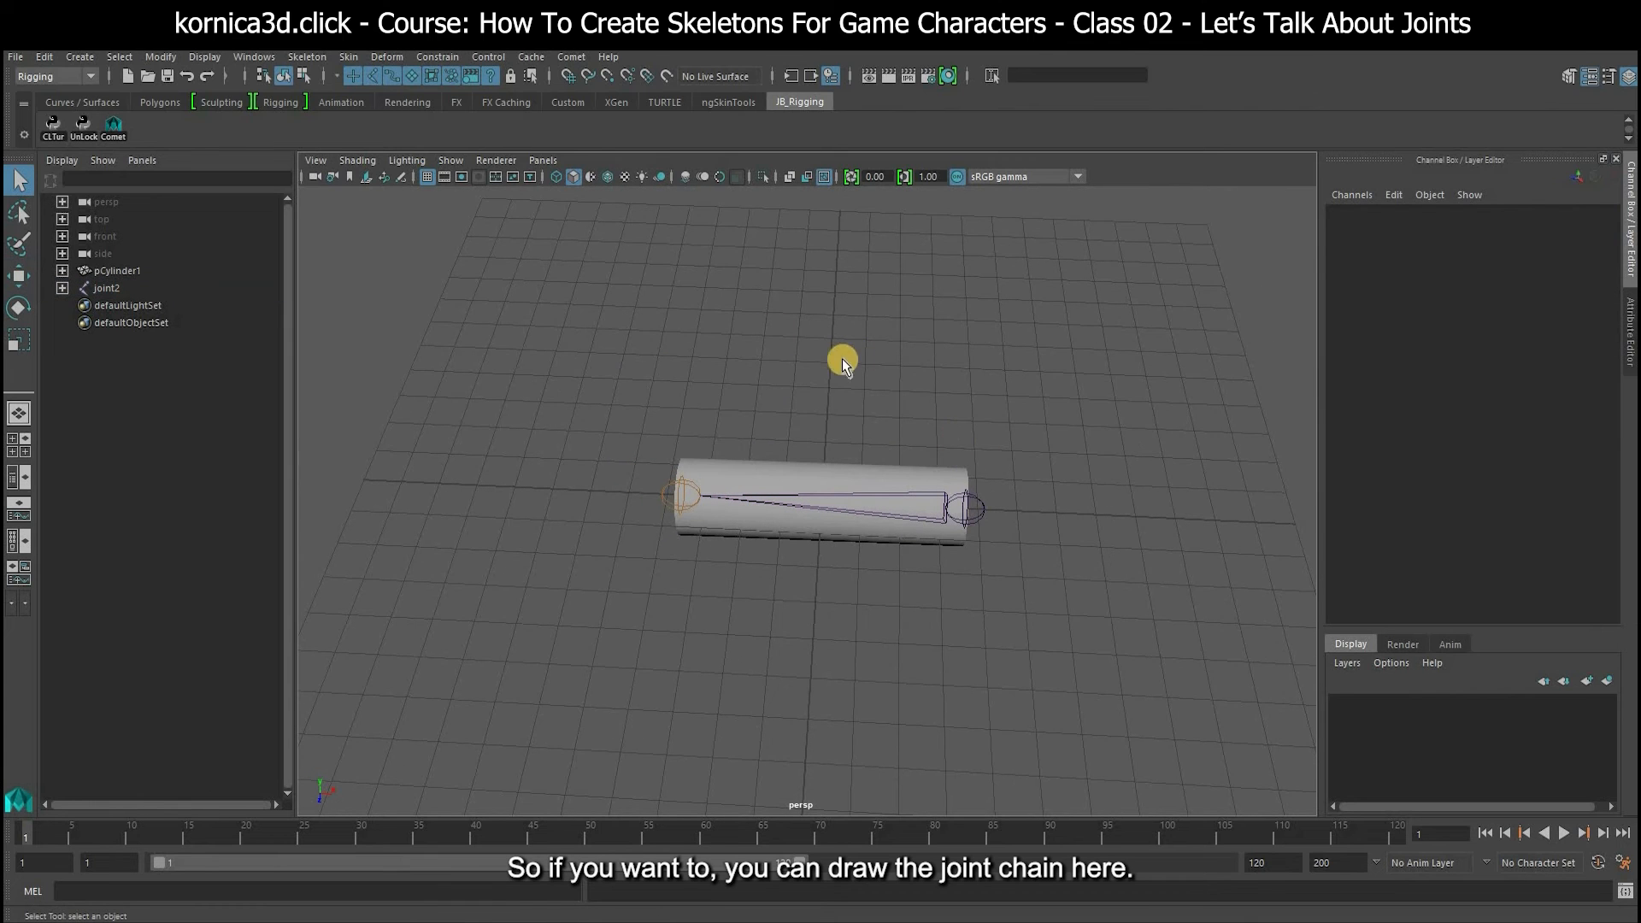
pyautogui.click(319, 62)
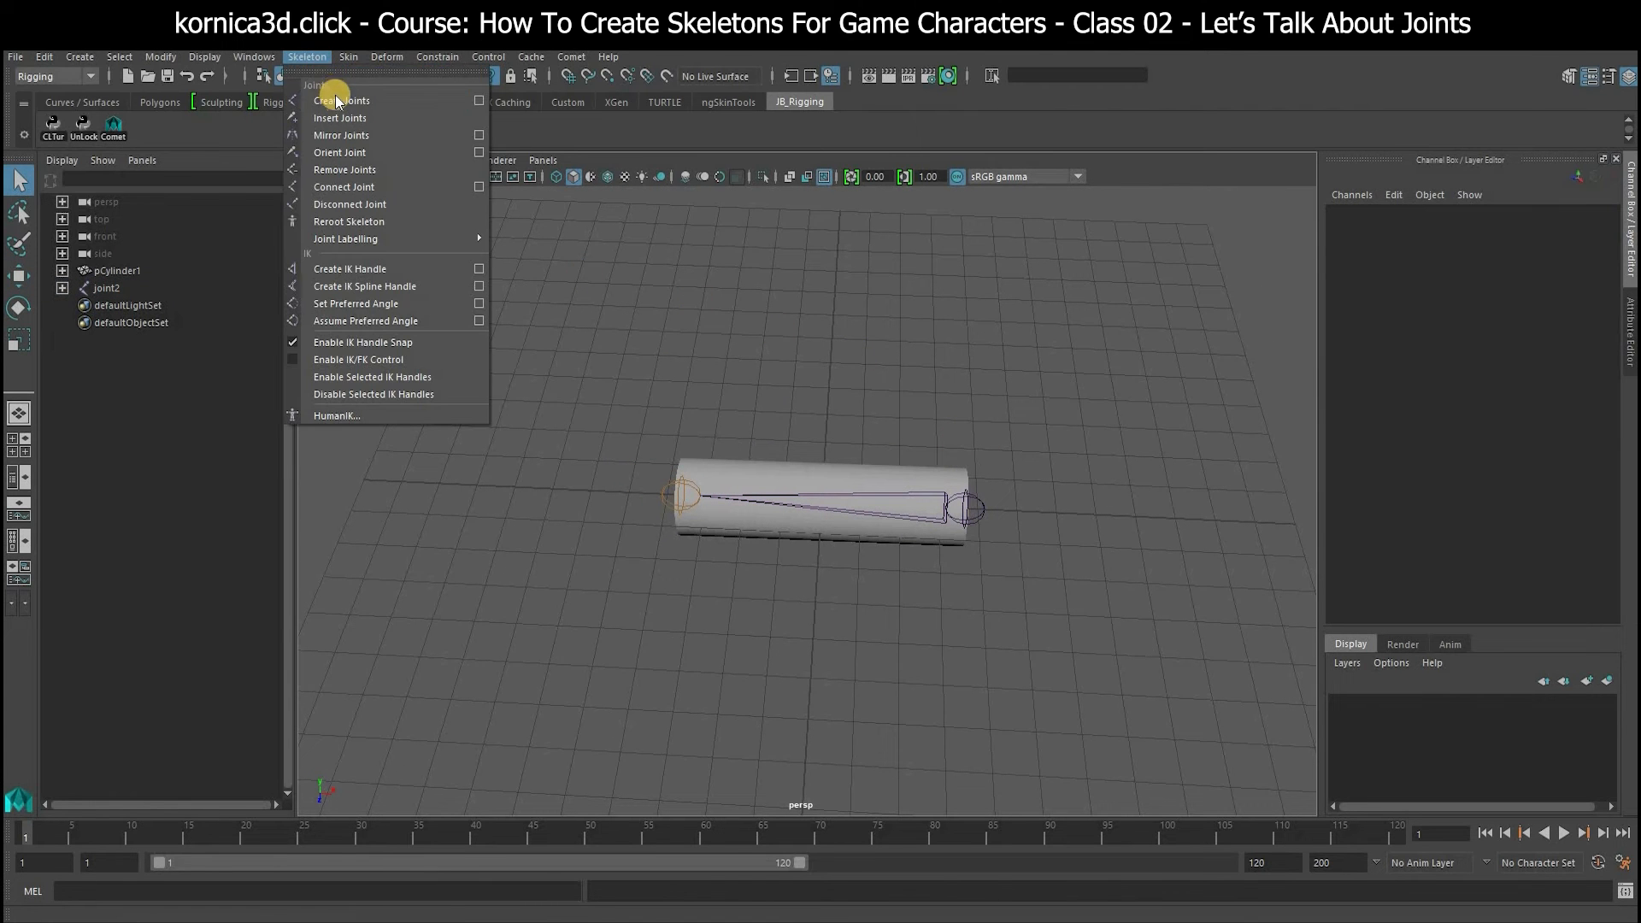
pyautogui.click(337, 99)
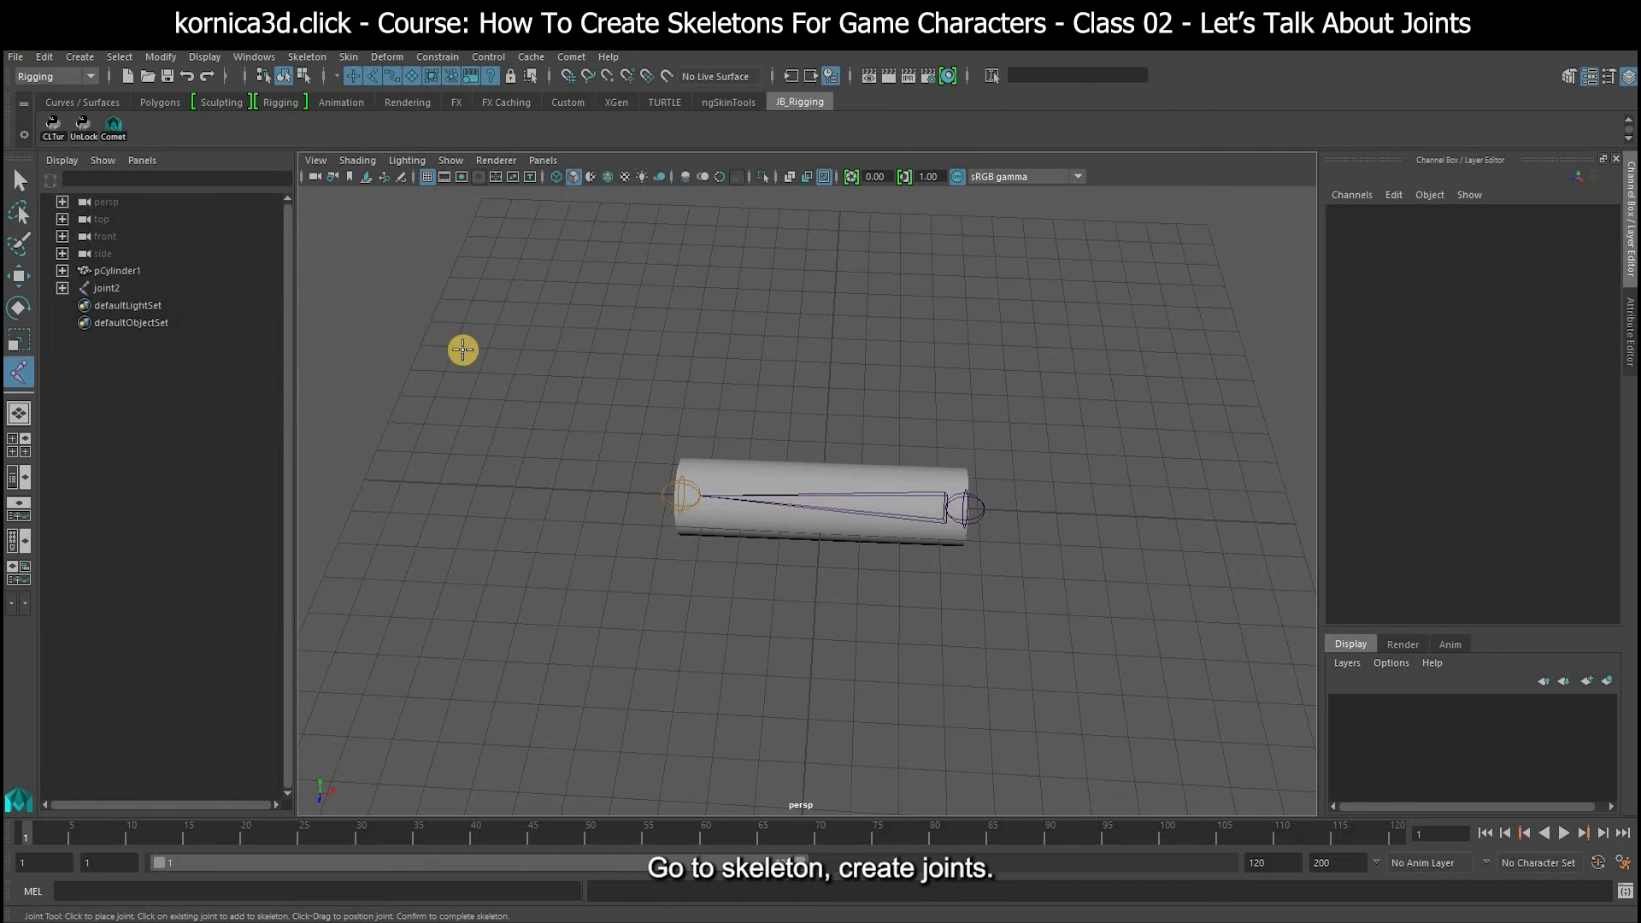
pyautogui.click(455, 548)
pyautogui.click(569, 430)
pyautogui.click(731, 333)
pyautogui.click(936, 368)
pyautogui.click(1053, 481)
pyautogui.click(1111, 613)
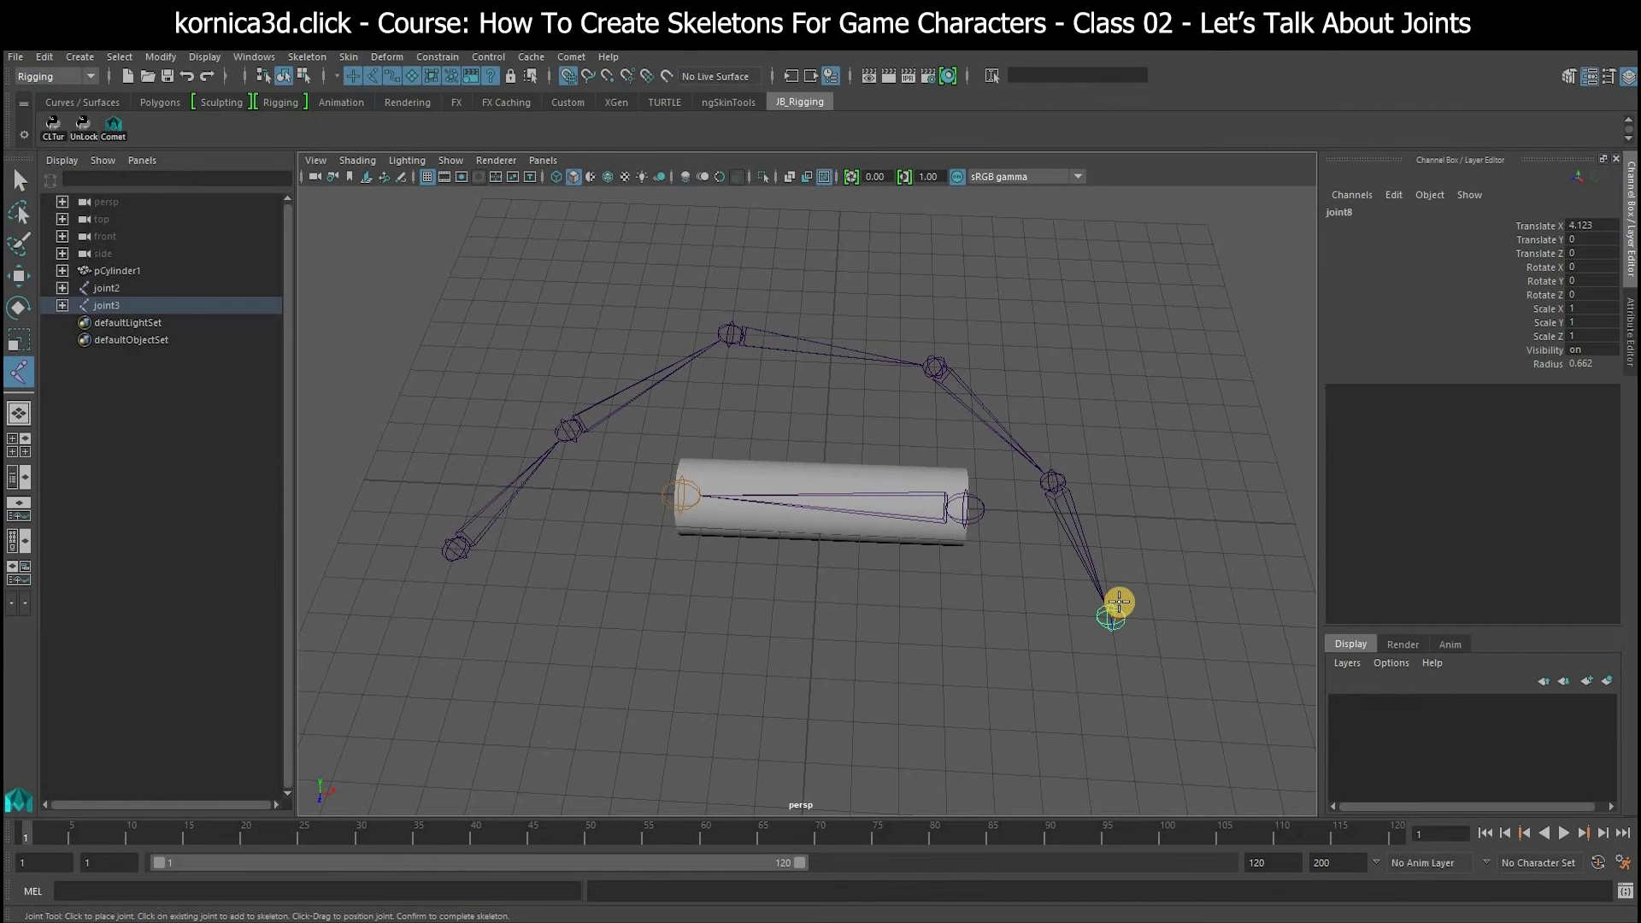
pyautogui.press('Return')
# Try rotating the new chain from its root joint3, undo the rotation and clear the selection.
pyautogui.press('e')
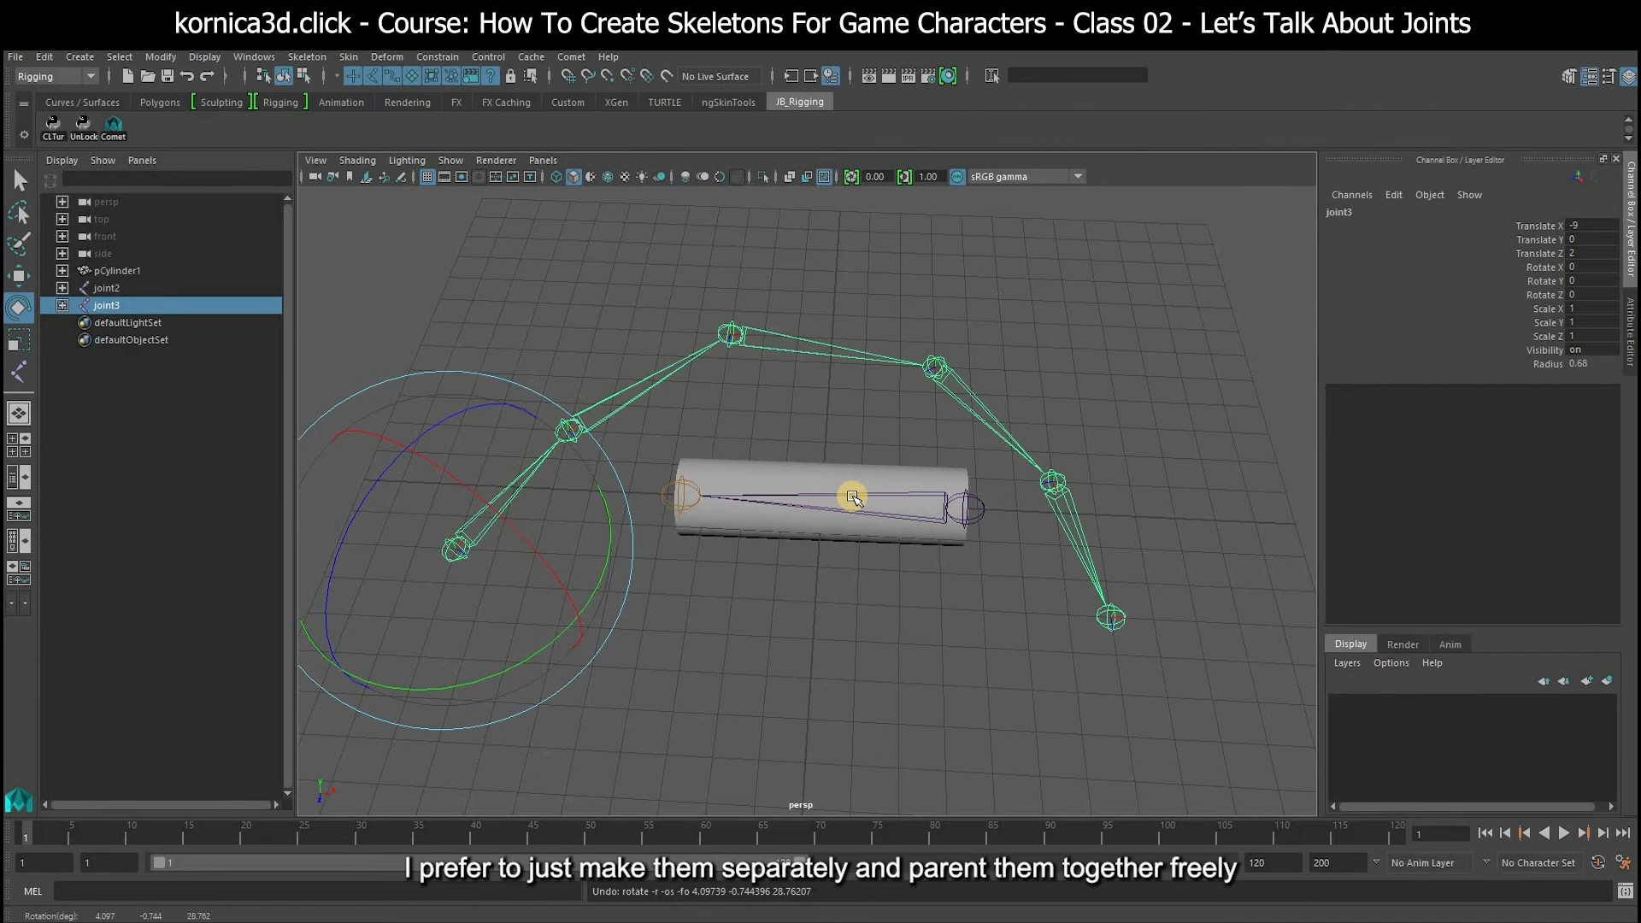
pyautogui.click(937, 622)
pyautogui.keyDown('alt'); pyautogui.moveTo(971, 593); pyautogui.dragTo(1014, 623); pyautogui.keyUp('alt')
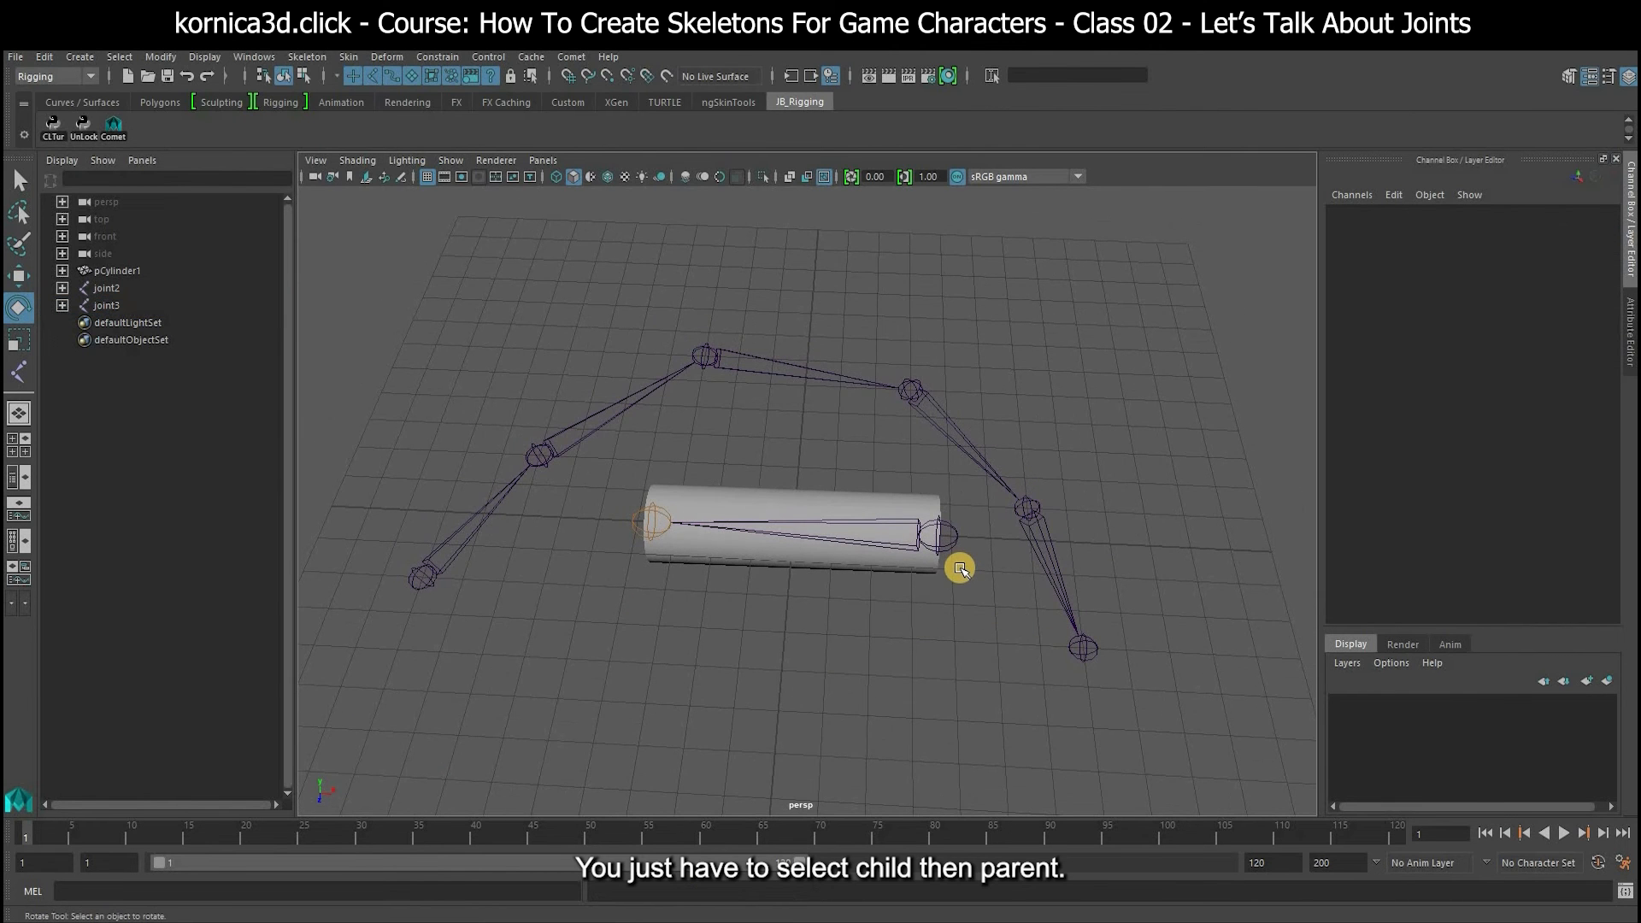
# Parent joint2 under joint8 at the end of the chain and unparent it again.
pyautogui.click(940, 538)
pyautogui.keyDown('shift'); pyautogui.click(1084, 649); pyautogui.keyUp('shift')
pyautogui.press('q')
pyautogui.press('p')
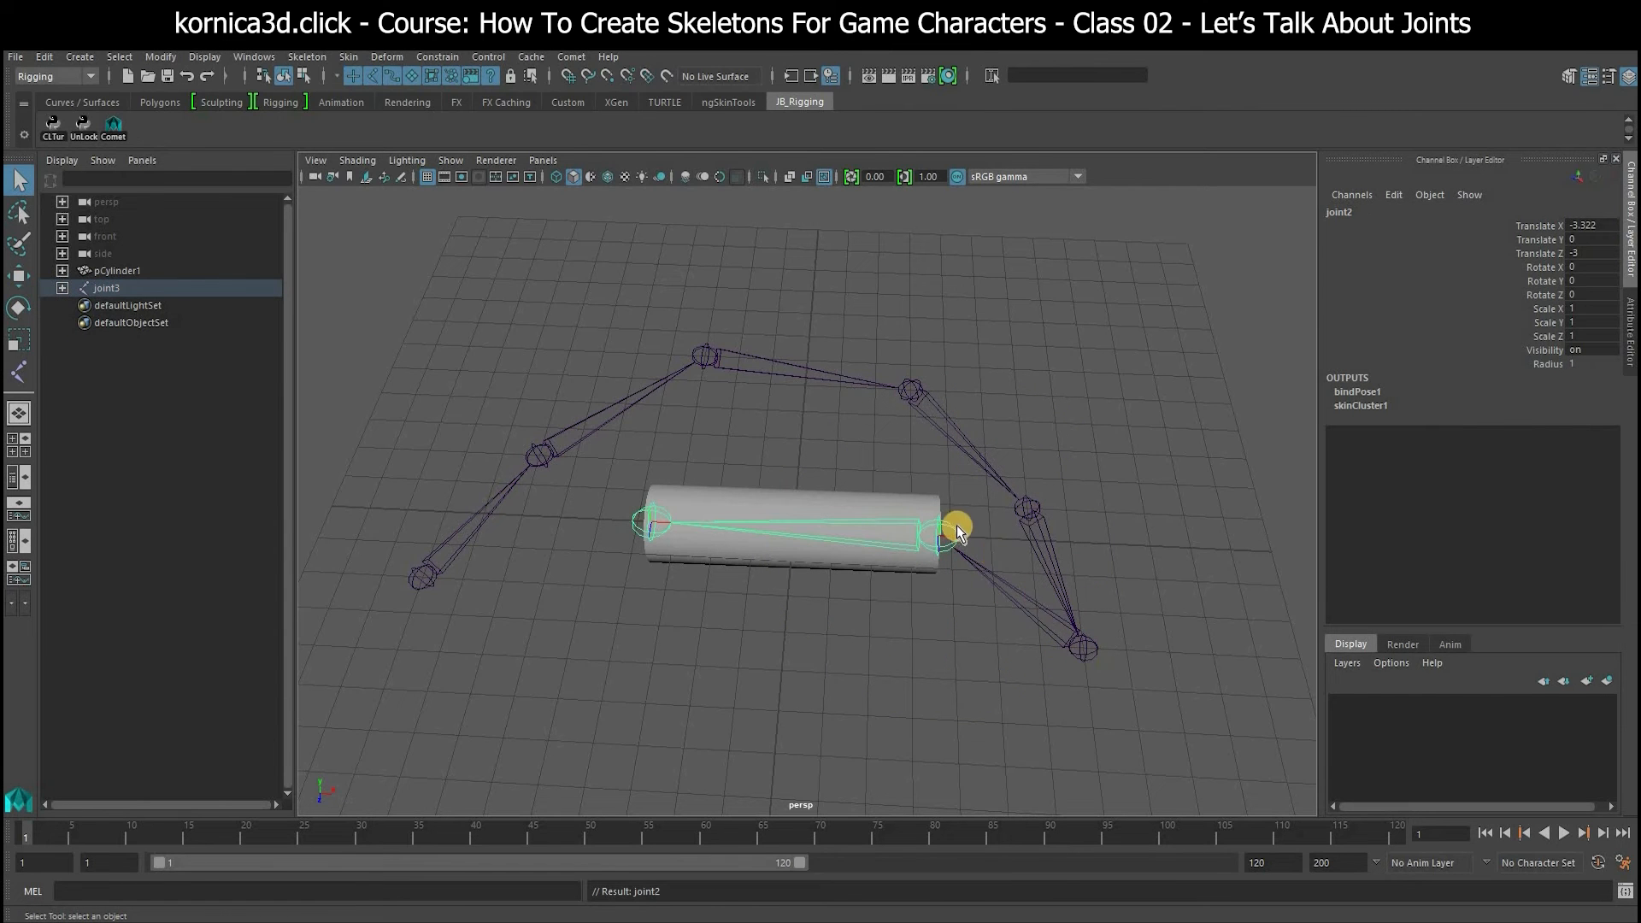
pyautogui.hotkey('shift', 'p')
# Unparent joint7 and joint8 so the last two joints separate from the chain.
pyautogui.click(1025, 513)
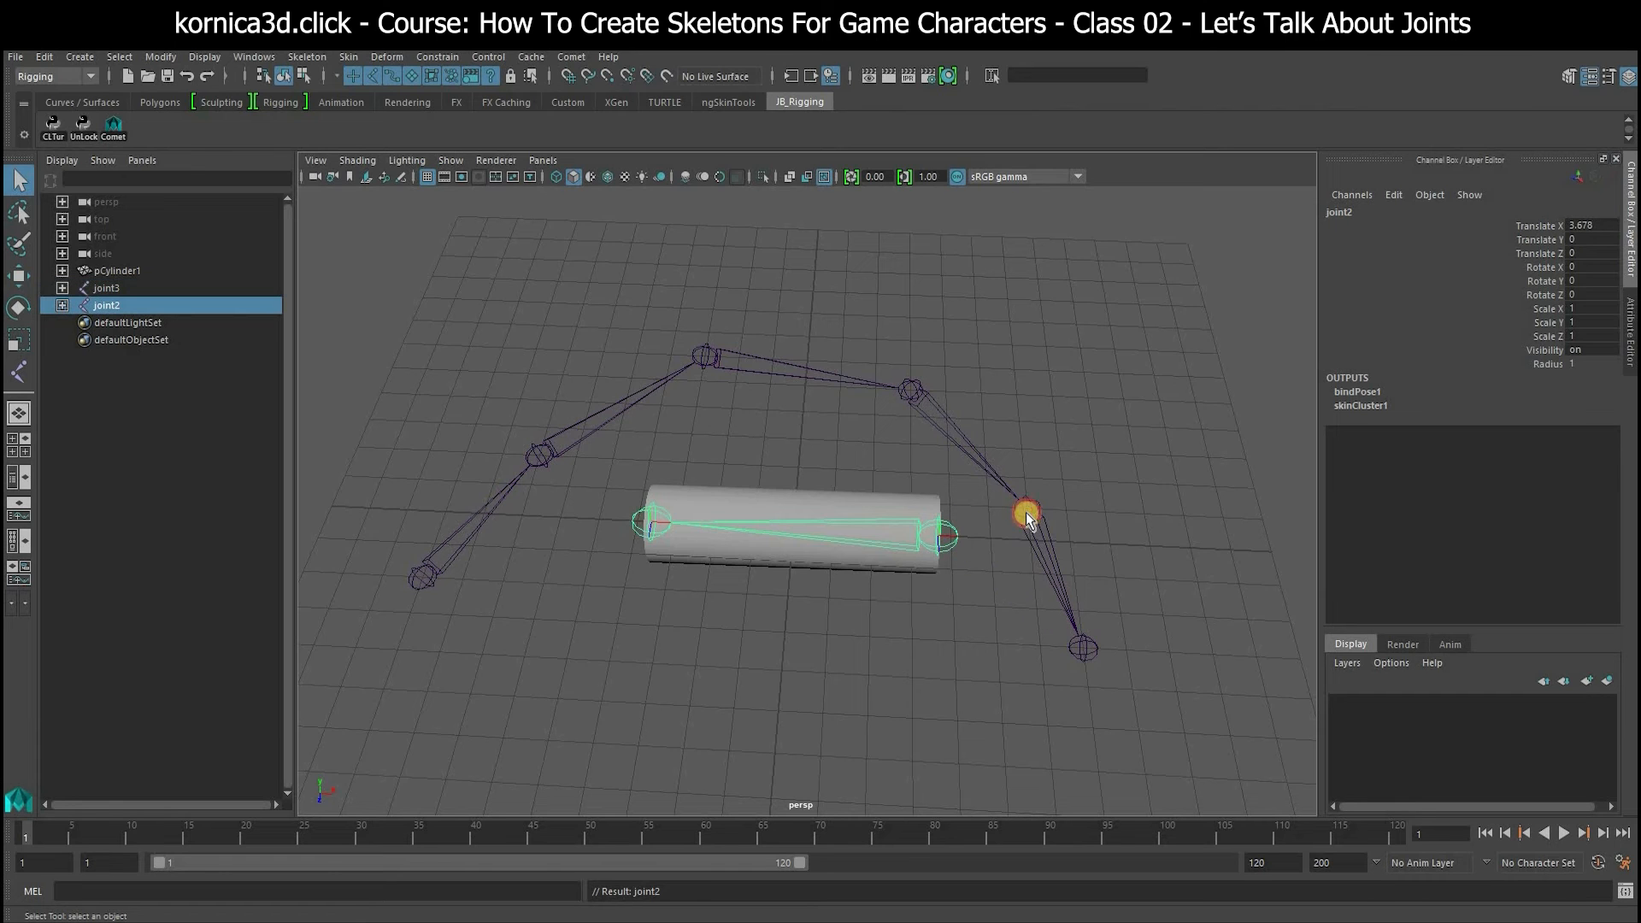
pyautogui.click(1095, 658)
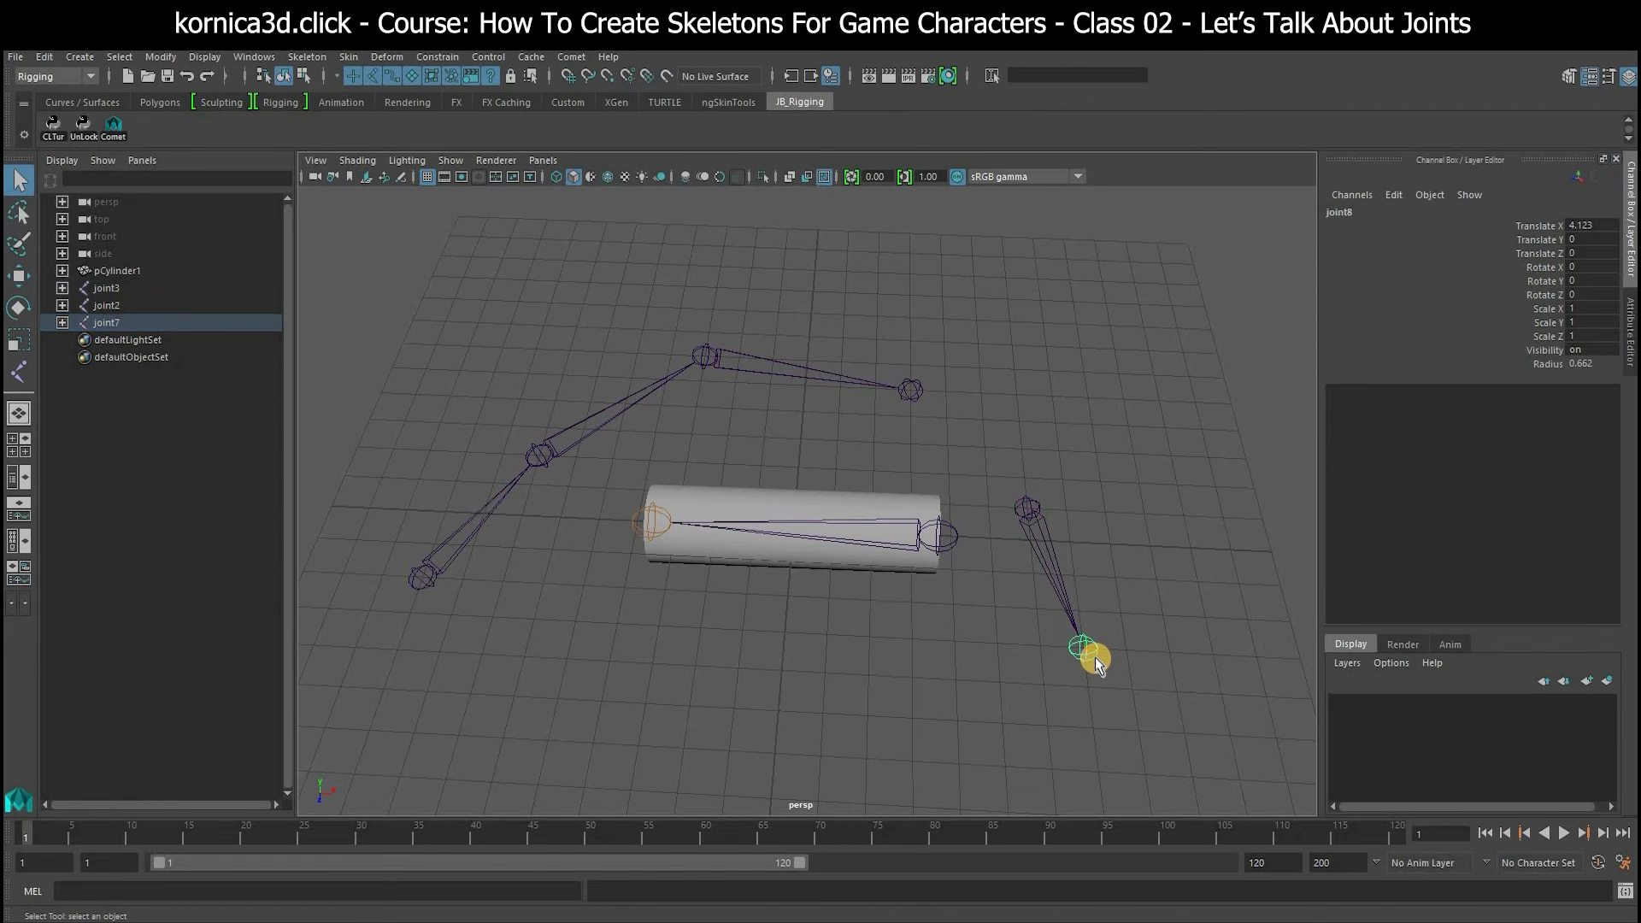
pyautogui.hotkey('shift', 'p')
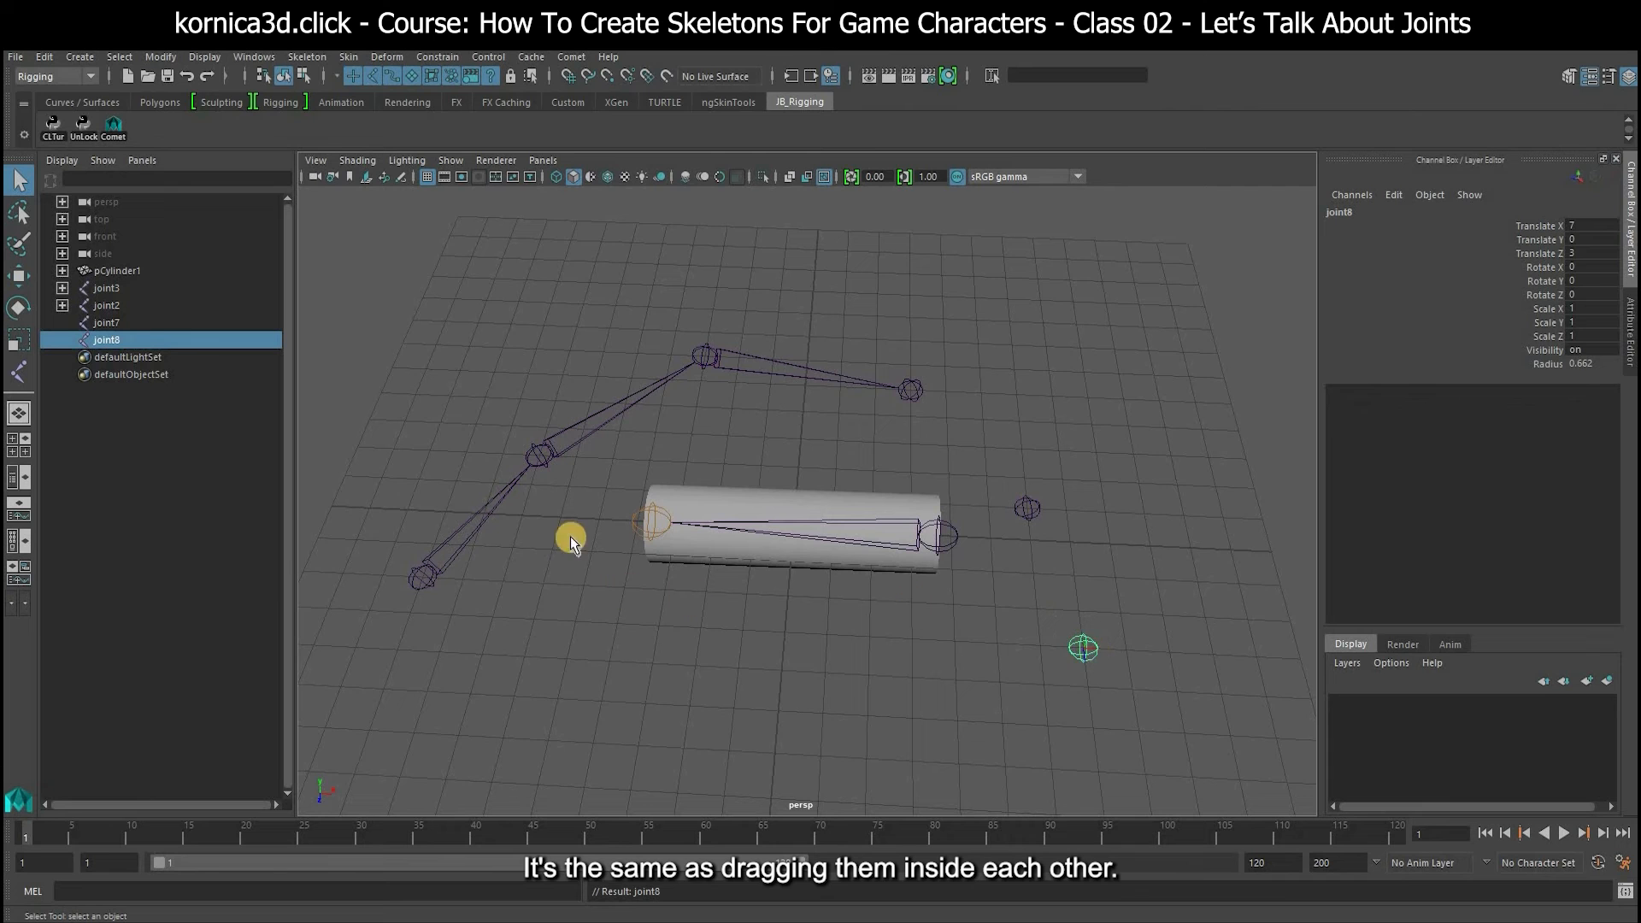
# Parent joint8 under joint7 and joint7 under joint2 in the Outliner, and pull both back out to the top level.
pyautogui.moveTo(115, 337); pyautogui.dragTo(116, 312, button='middle')
pyautogui.click(108, 323)
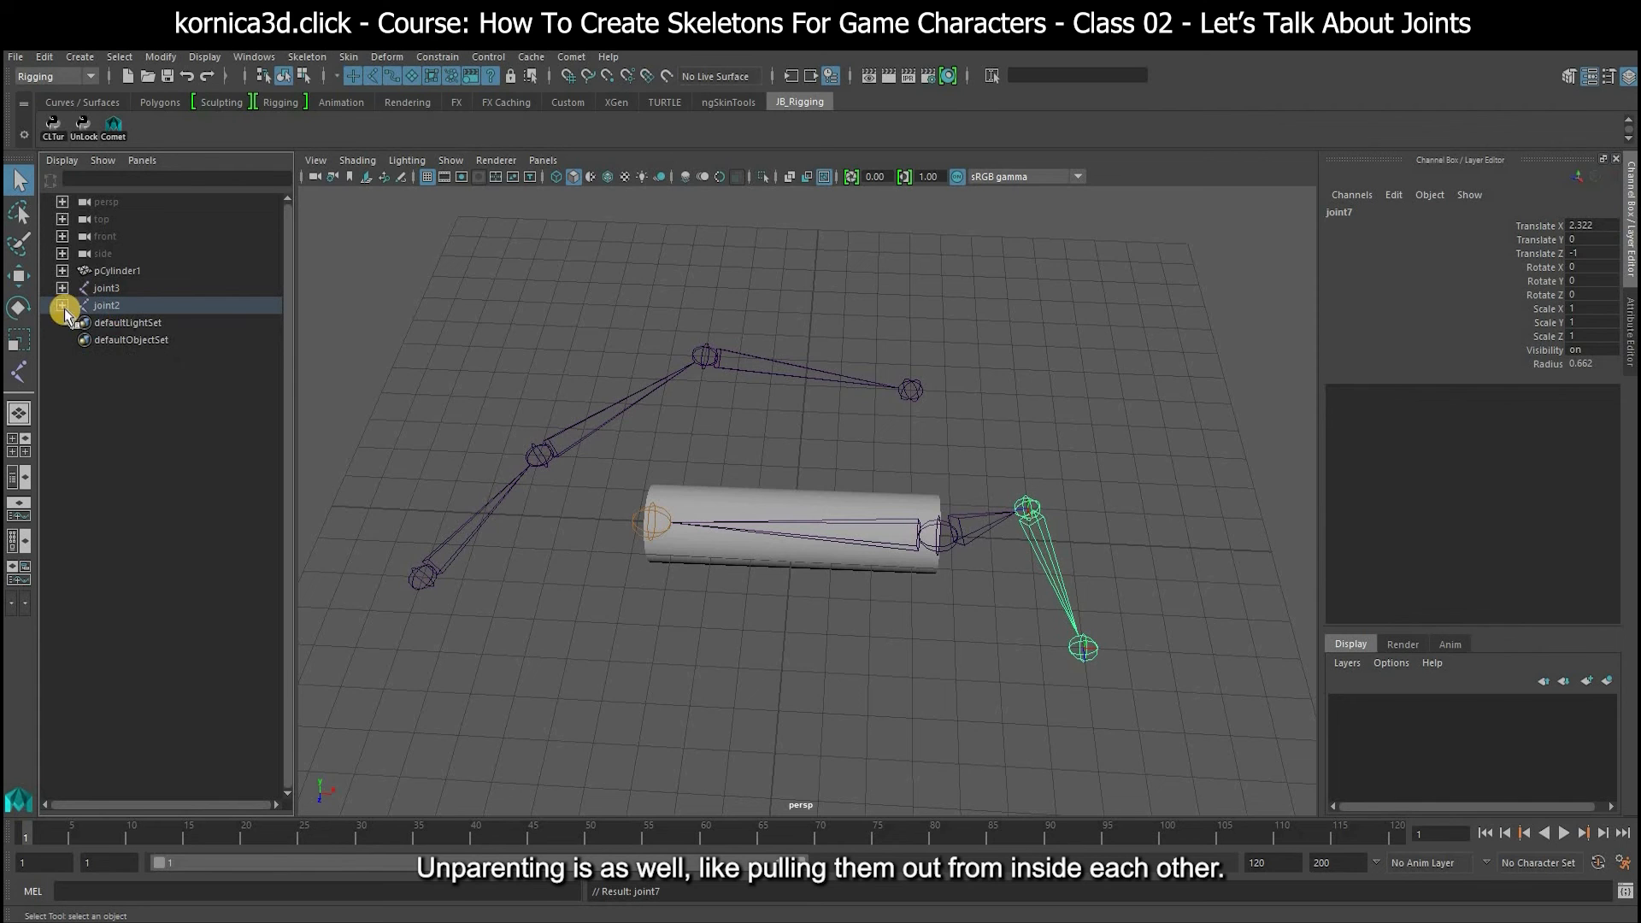
pyautogui.click(118, 331)
pyautogui.moveTo(130, 336); pyautogui.dragTo(180, 403, button='middle')
pyautogui.click(65, 338)
pyautogui.moveTo(120, 357); pyautogui.dragTo(138, 403, button='middle')
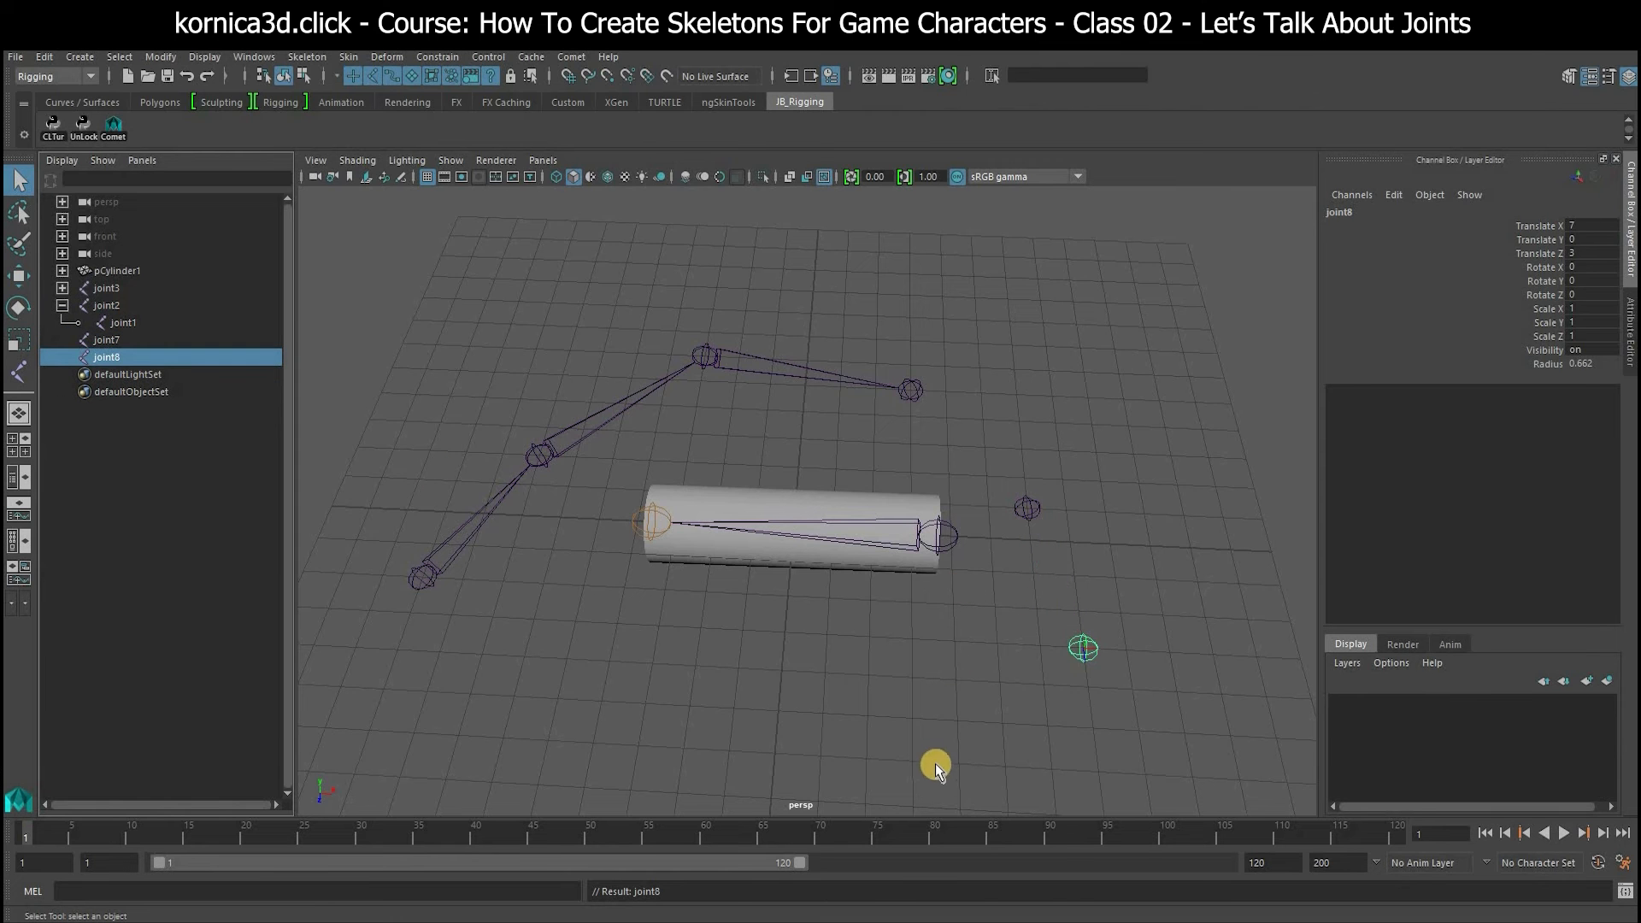
# Select joint3, expand its whole branch in the Outliner and select its full hierarchy.
pyautogui.keyDown('alt'); pyautogui.moveTo(889, 386); pyautogui.dragTo(926, 414, button='middle'); pyautogui.keyUp('alt')
pyautogui.keyDown('alt'); pyautogui.moveTo(826, 385); pyautogui.dragTo(962, 422, button='right'); pyautogui.keyUp('alt')
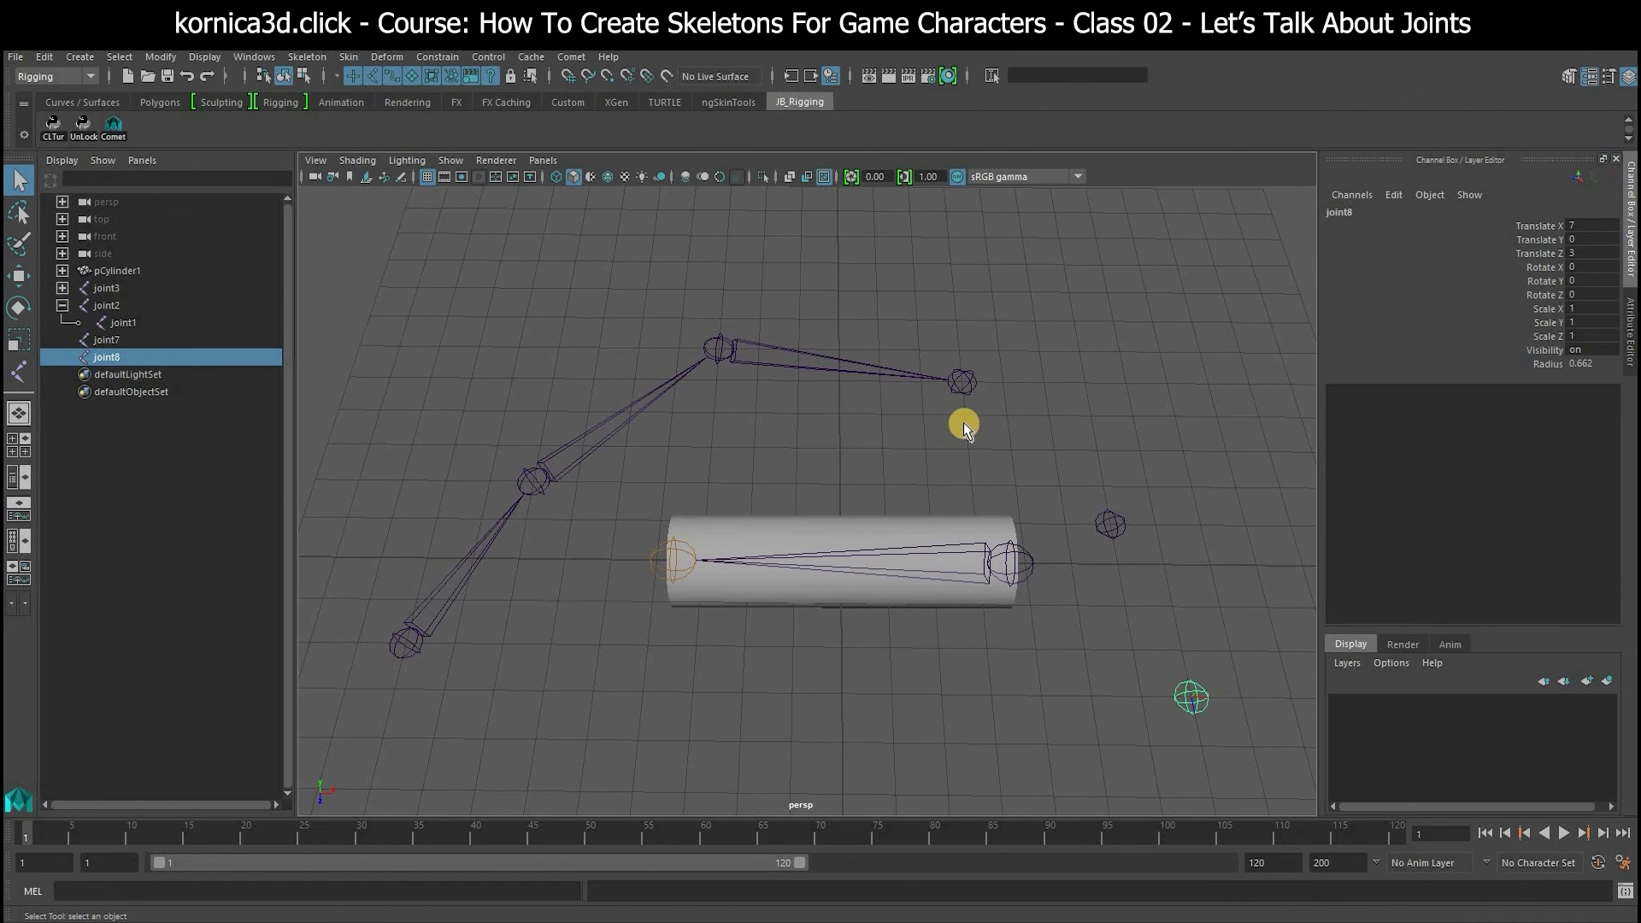
pyautogui.click(493, 545)
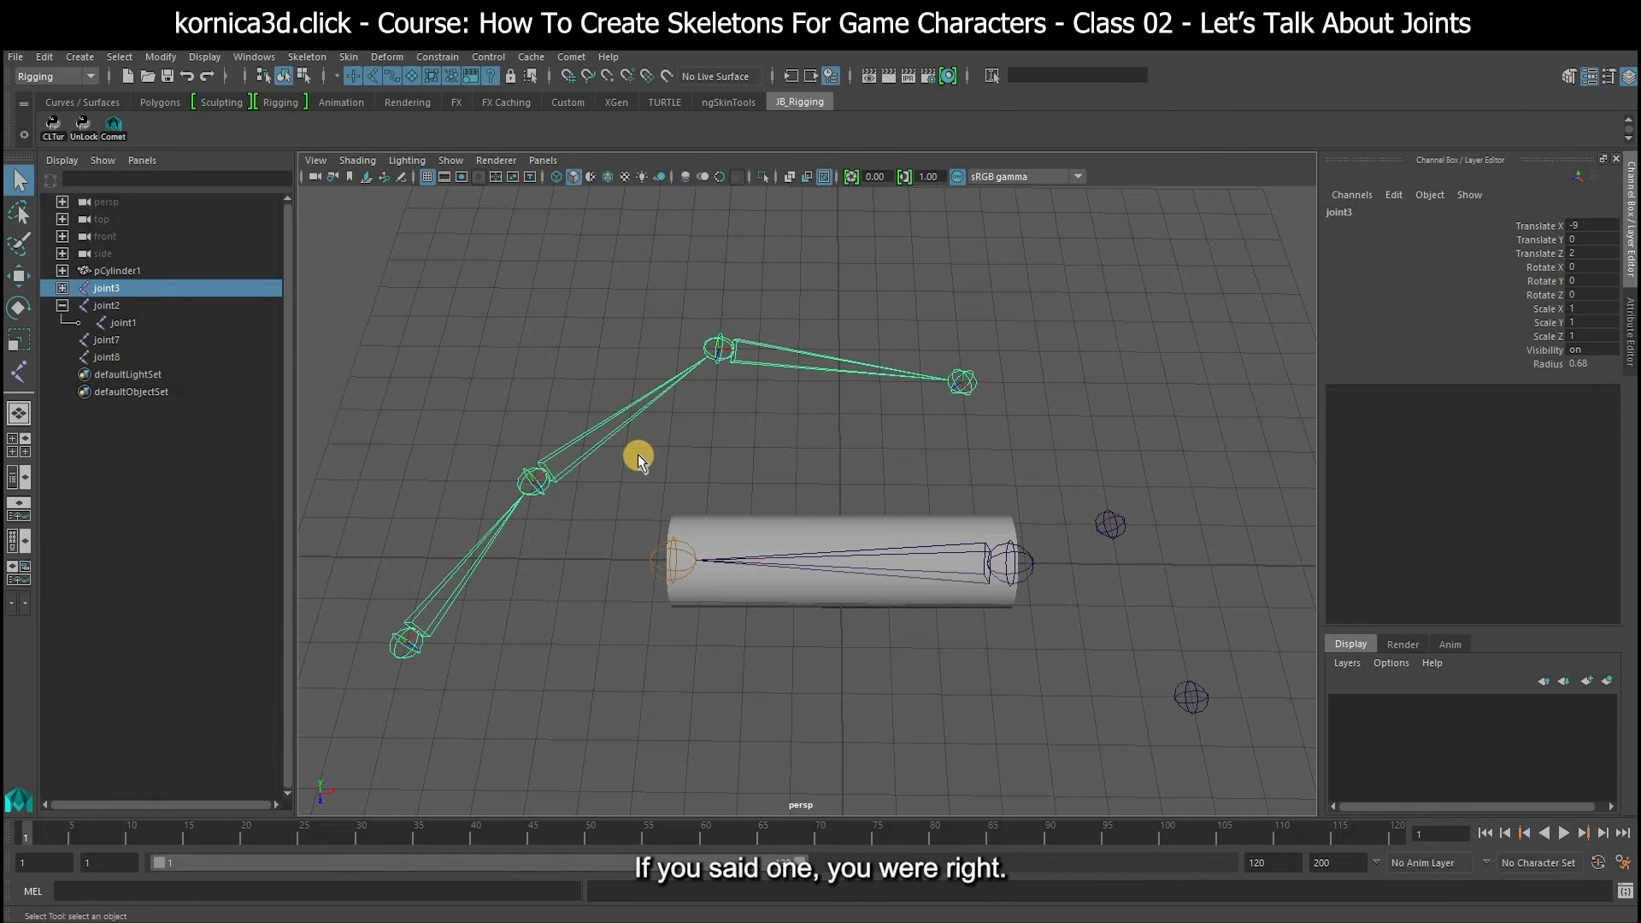
pyautogui.keyDown('shift'); pyautogui.click(63, 287); pyautogui.keyUp('shift')
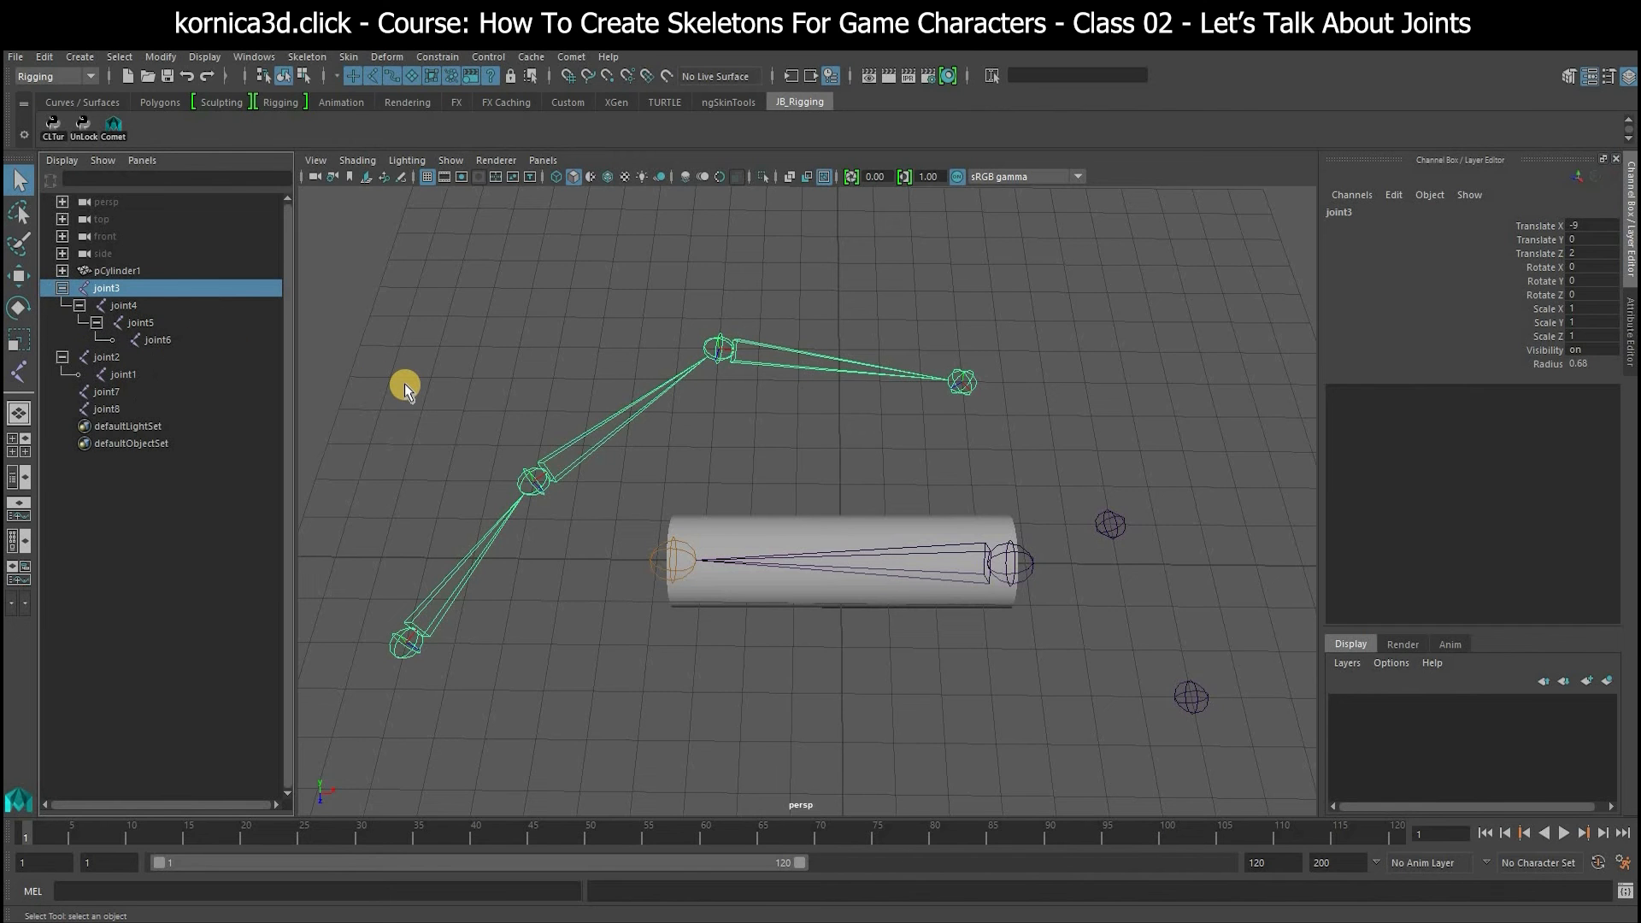
pyautogui.click(120, 56)
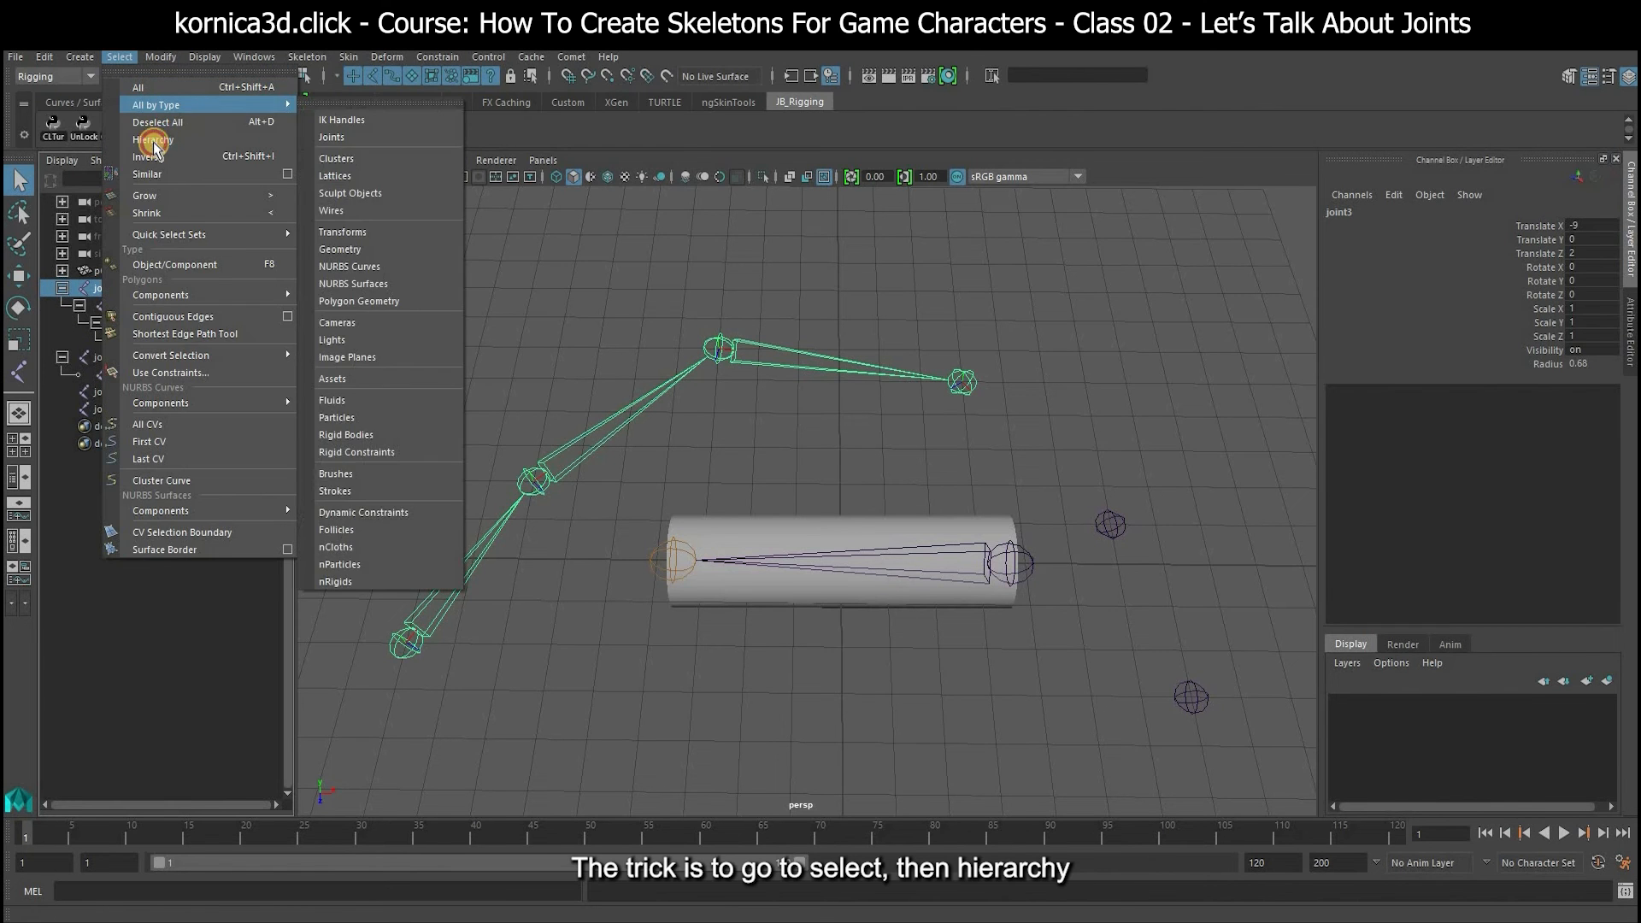
pyautogui.click(154, 142)
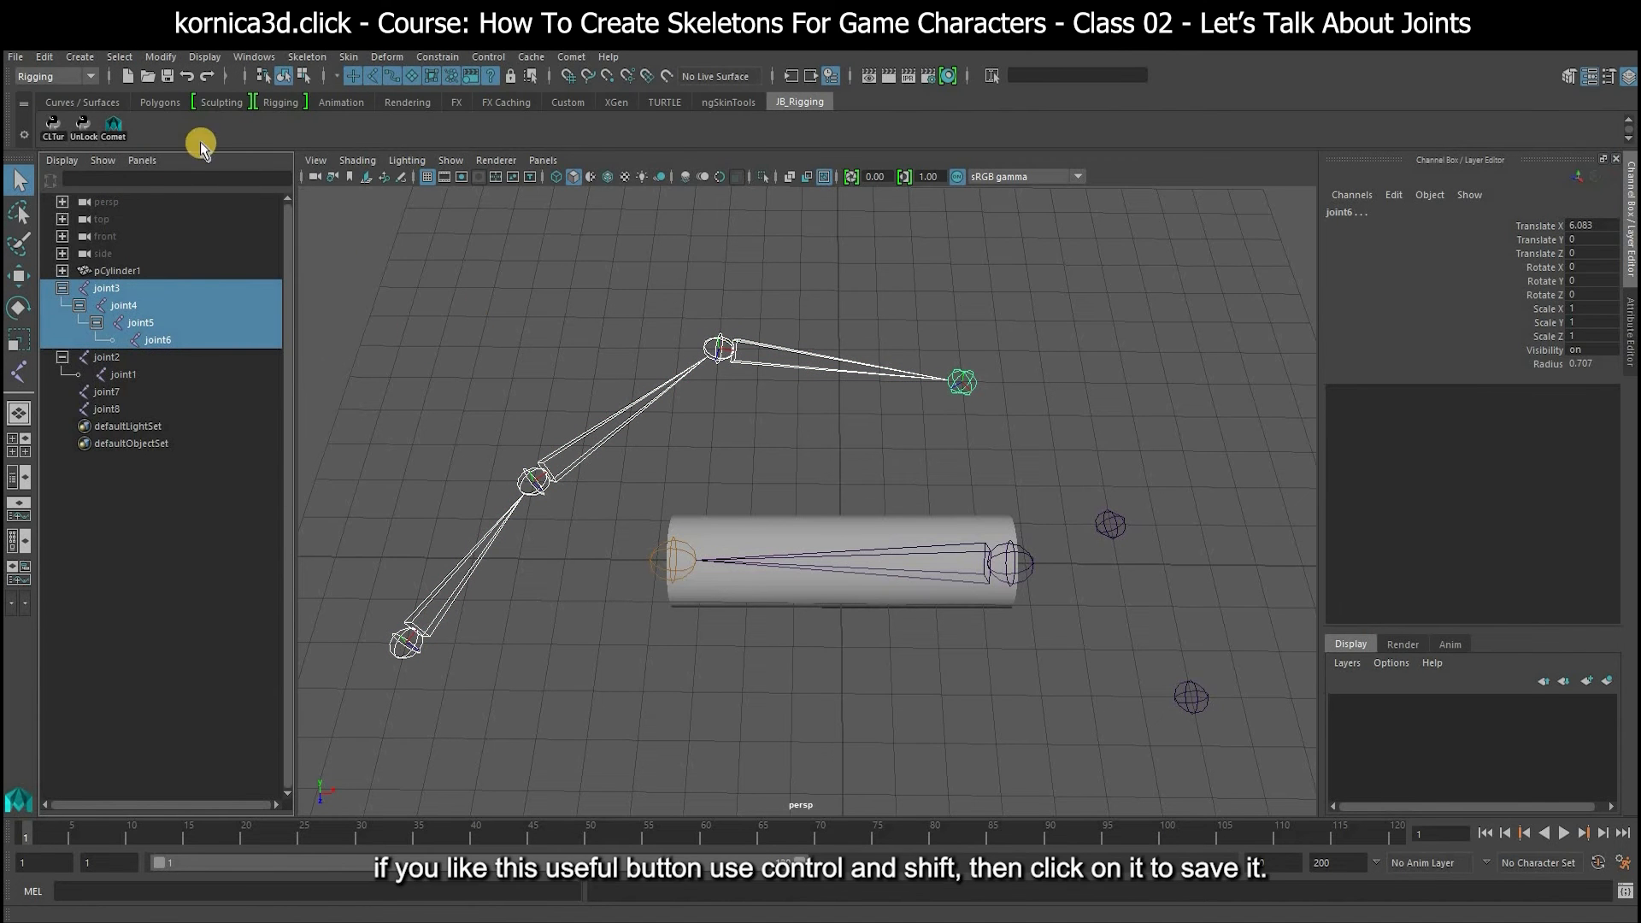
# Save the Select Hierarchy command as a button on the JB_Rigging shelf and clear the selection.
pyautogui.click(122, 60)
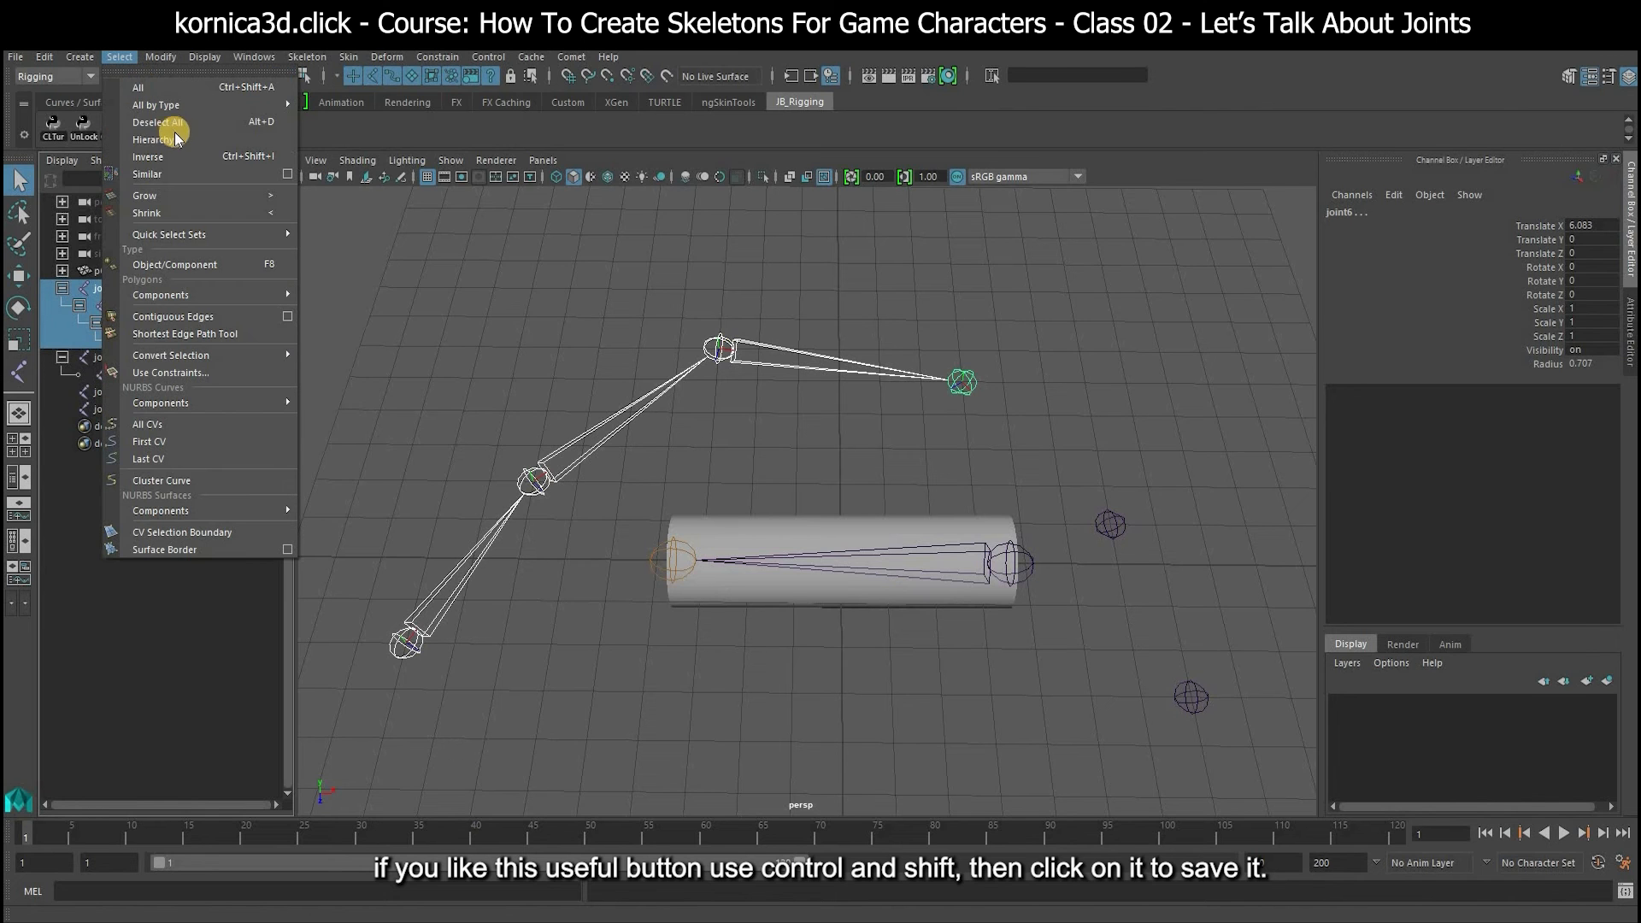
pyautogui.keyDown('ctrl'); pyautogui.keyDown('shift'); pyautogui.click(175, 138); pyautogui.keyUp('shift'); pyautogui.keyUp('ctrl')
pyautogui.click(487, 292)
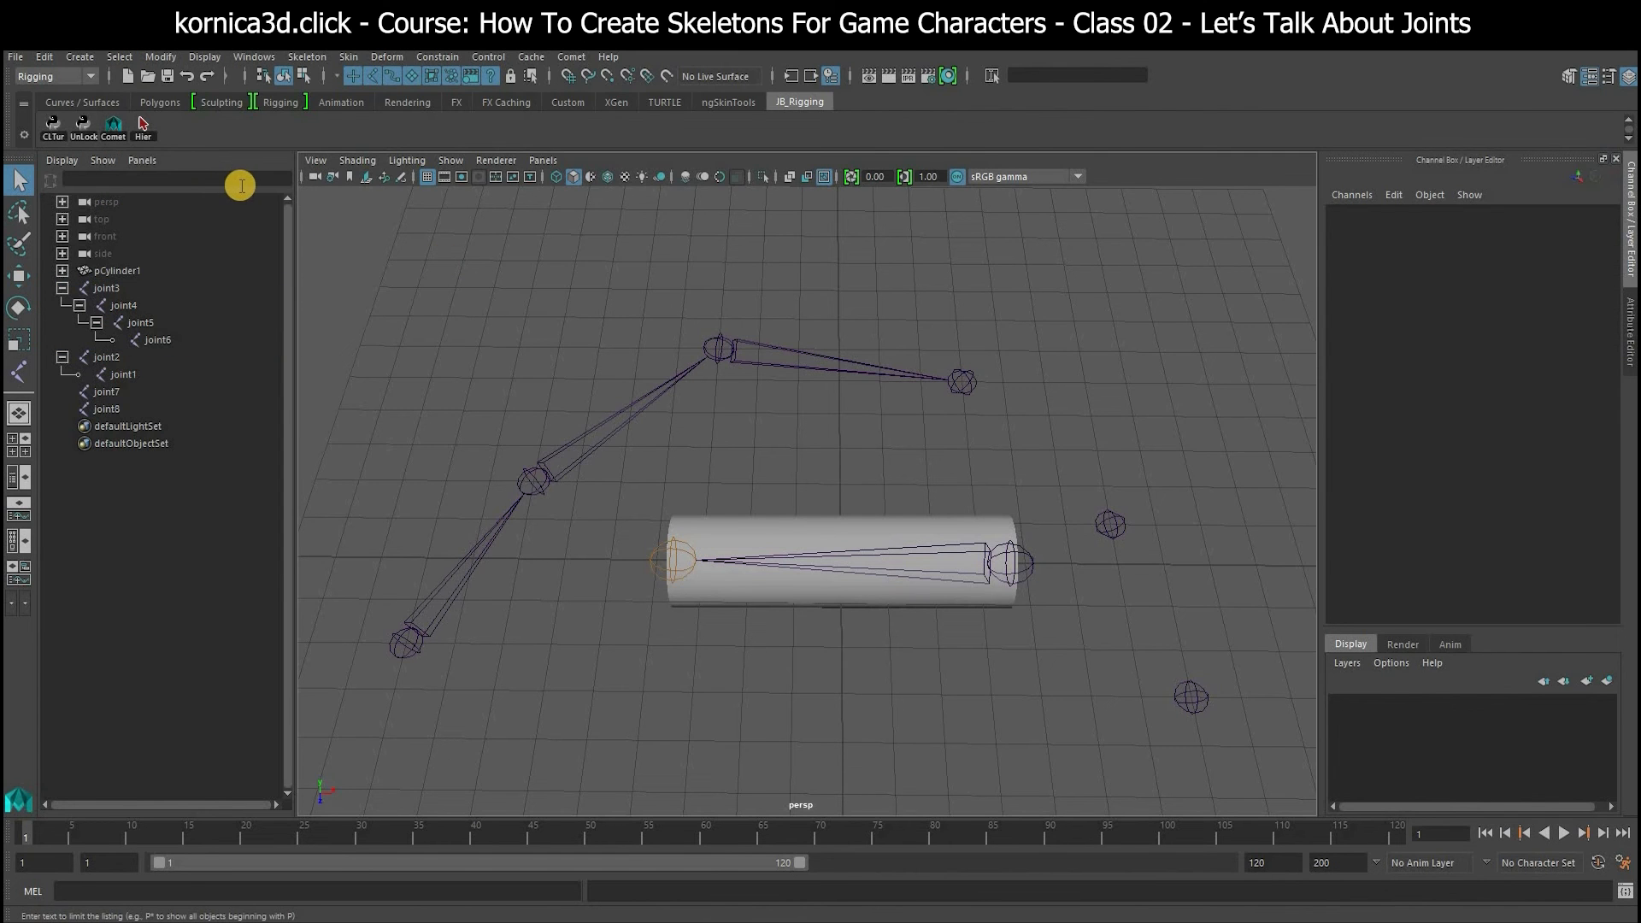
# Select joint3's hierarchy with the Hier shelf command and enlarge all its joints' radii together, bringing joint6 to 2.107.
pyautogui.click(152, 128)
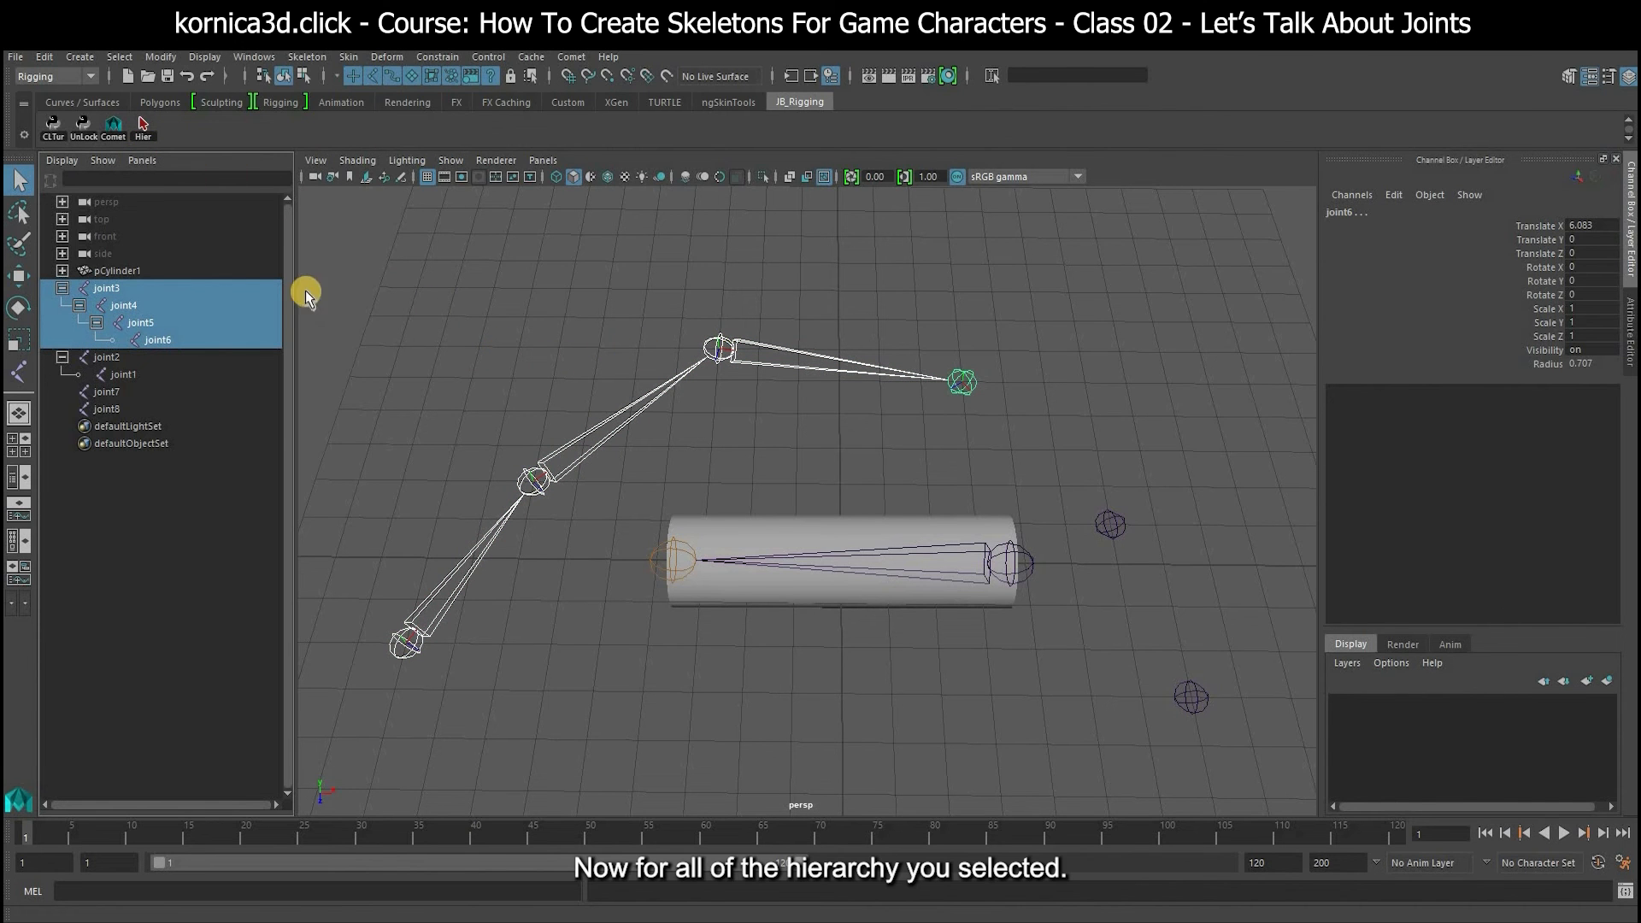
pyautogui.click(1546, 364)
pyautogui.moveTo(1056, 365); pyautogui.dragTo(1059, 368, button='middle')
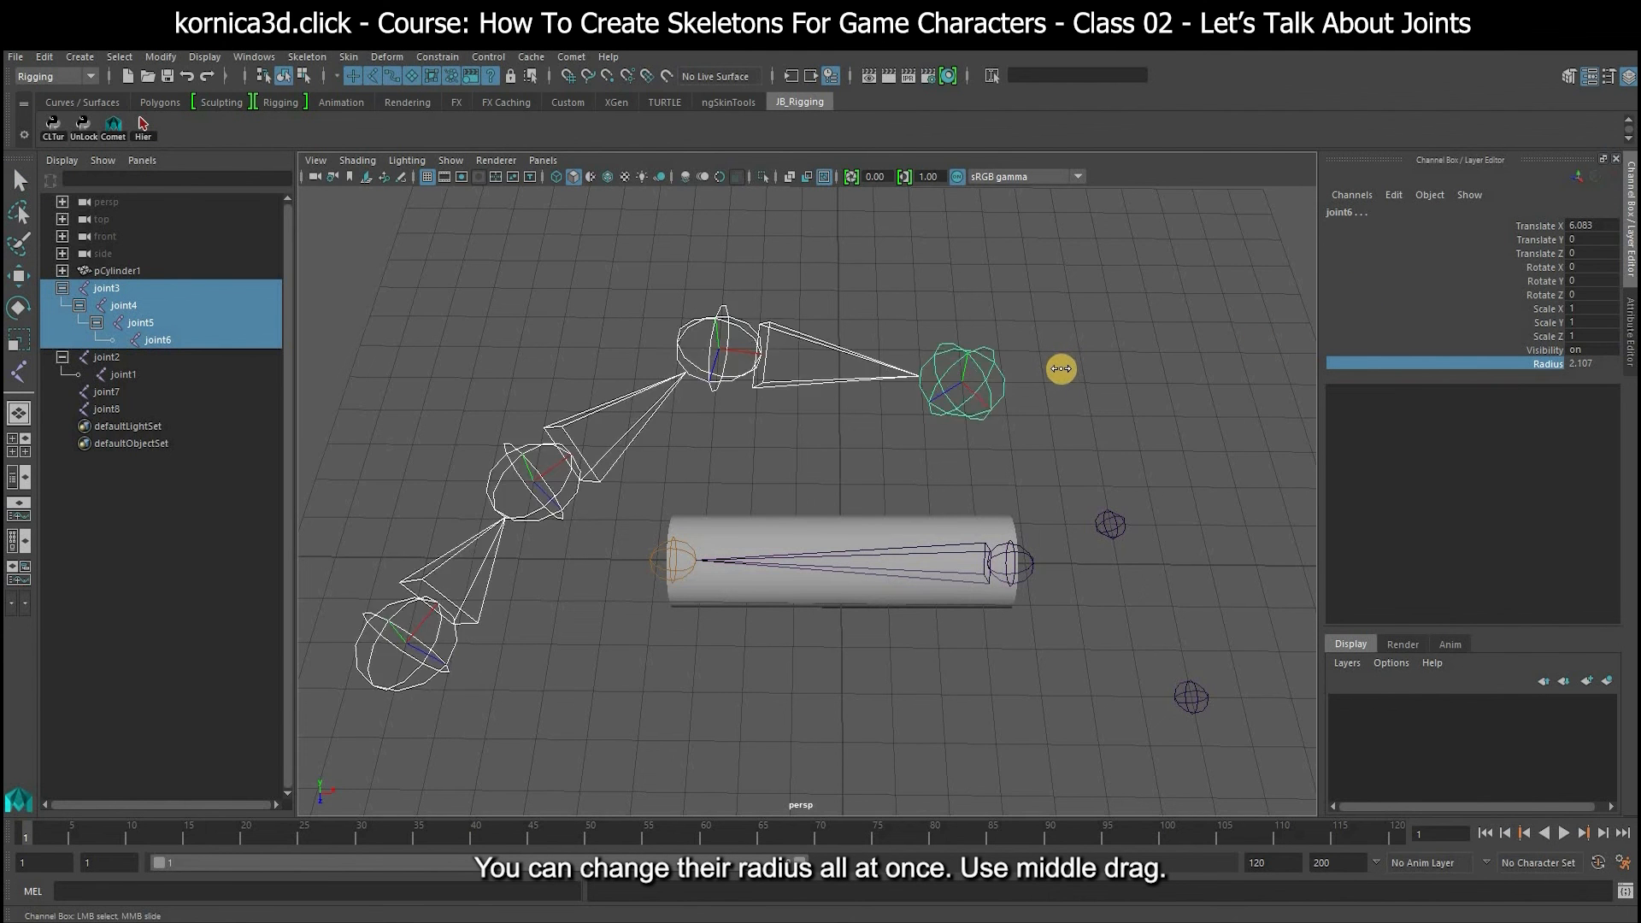
# Select joint2 at the cylinder's end, set its radius to 2.2 and clear the selection.
pyautogui.click(1011, 544)
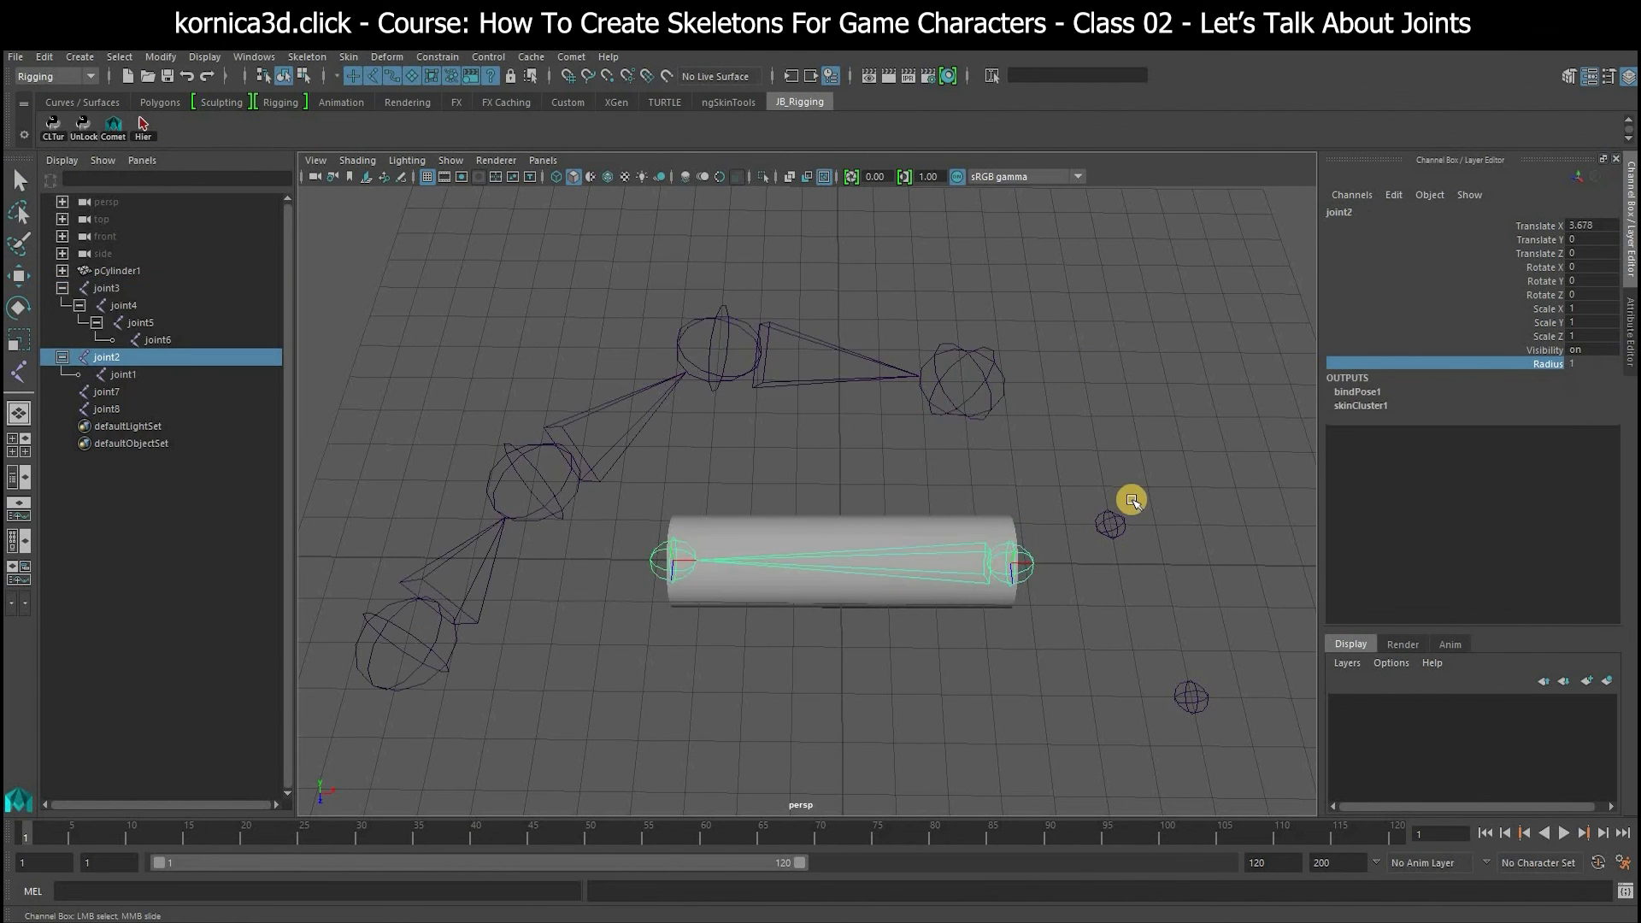
pyautogui.click(1450, 373)
pyautogui.moveTo(1149, 402); pyautogui.dragTo(1113, 428, button='middle')
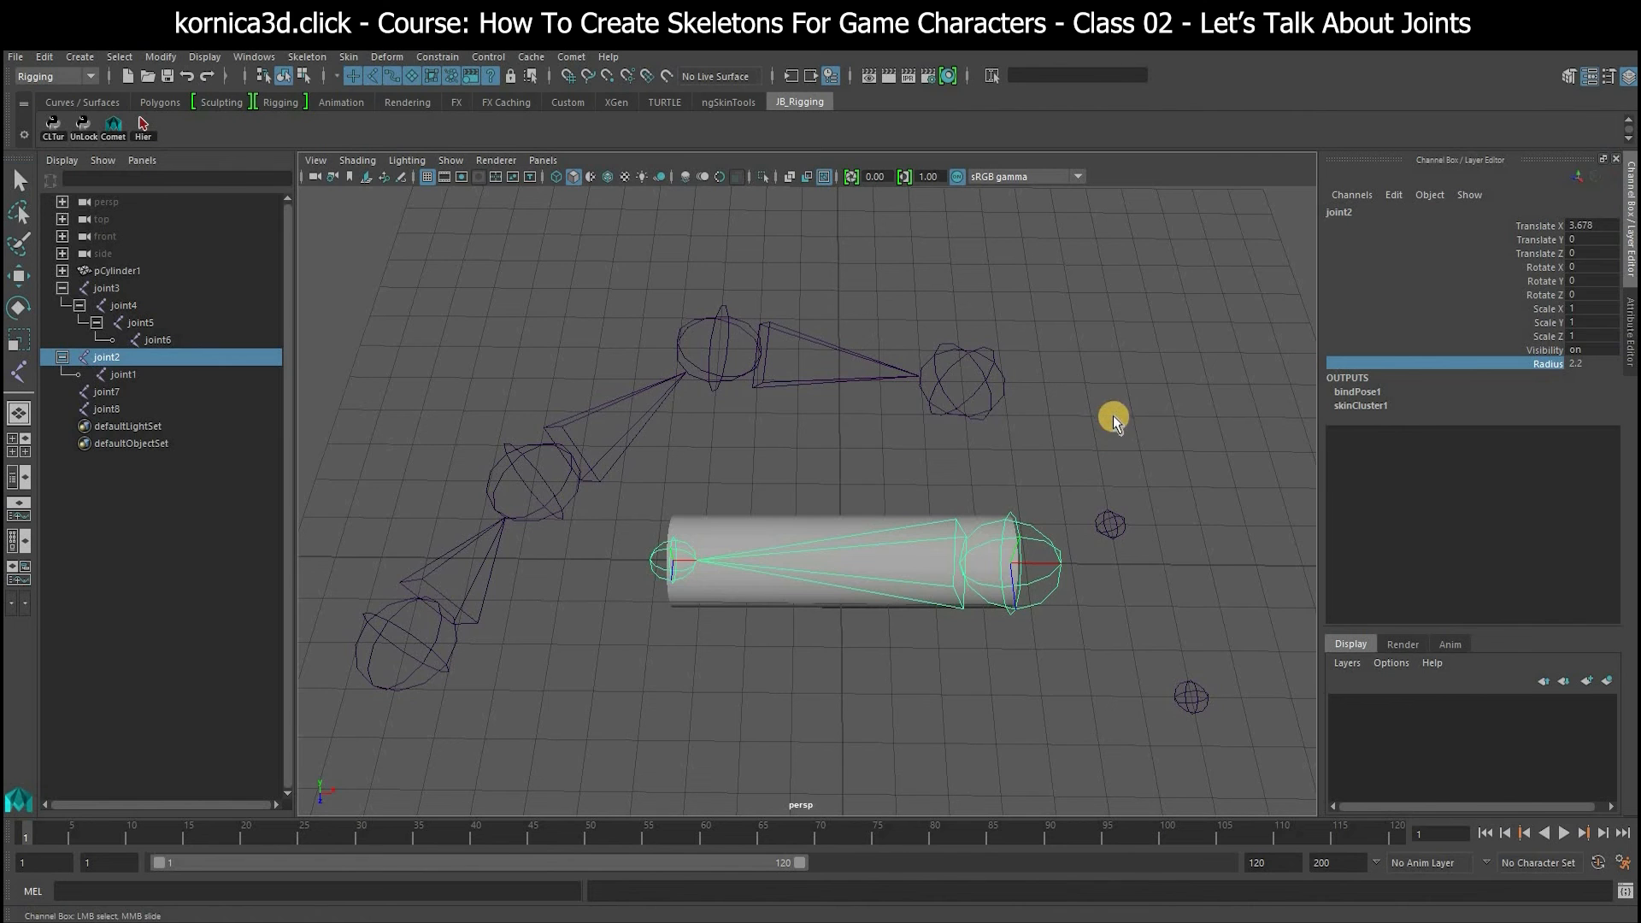
pyautogui.click(1115, 417)
# Select joint3's full hierarchy and display the Local Rotation Axes of its joints.
pyautogui.keyDown('alt'); pyautogui.moveTo(586, 367); pyautogui.dragTo(531, 540, button='middle'); pyautogui.keyUp('alt')
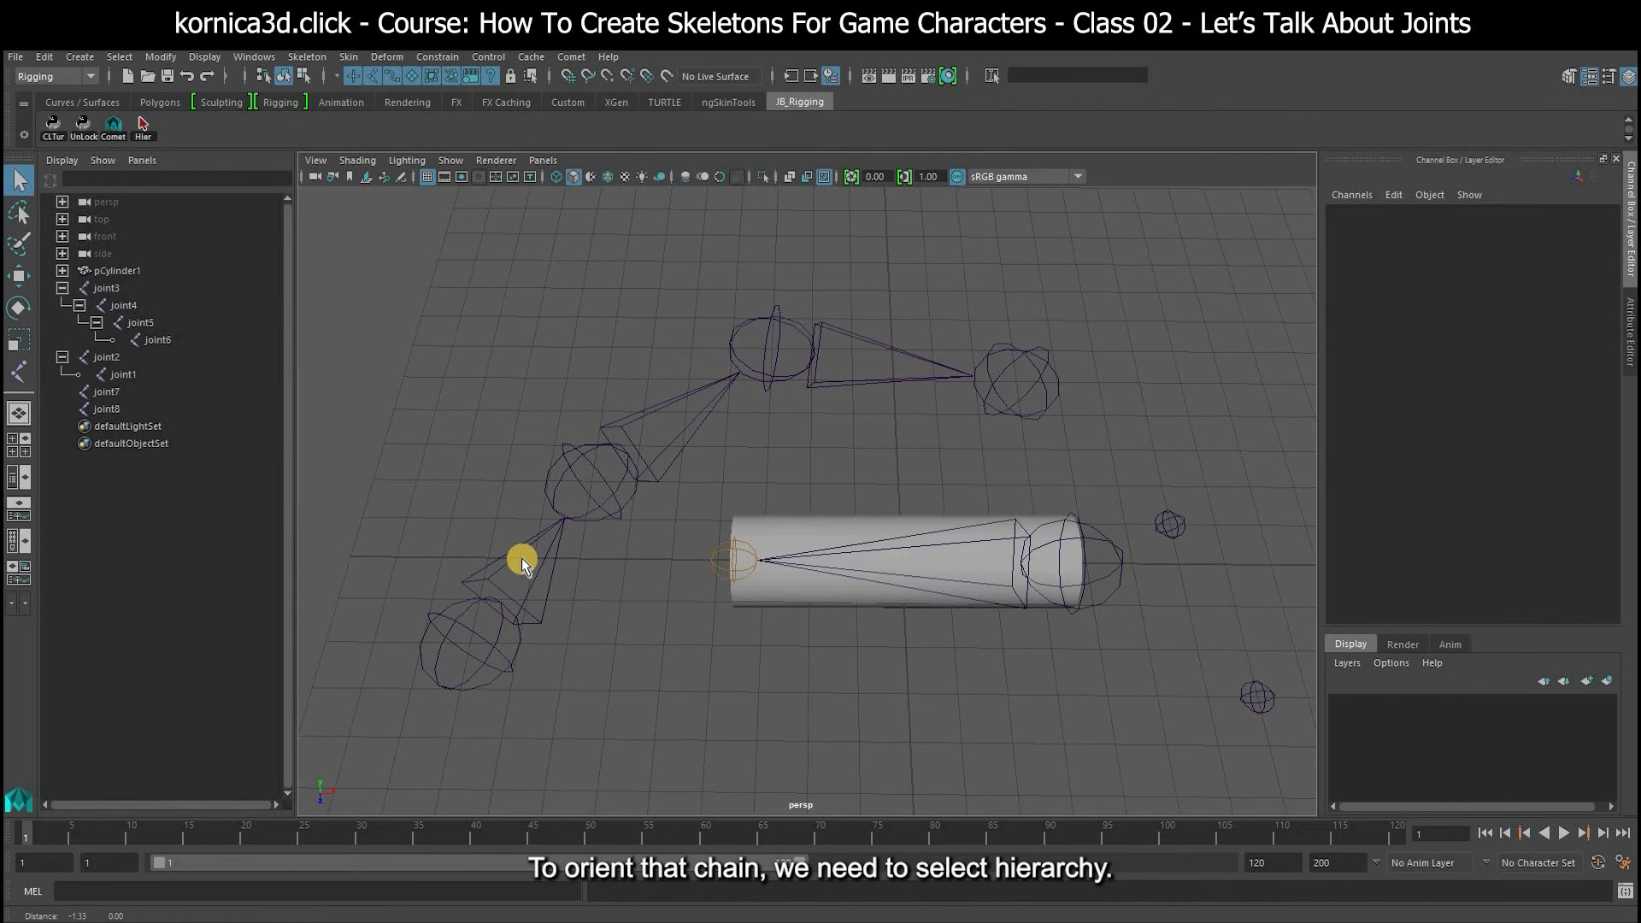
pyautogui.click(519, 556)
pyautogui.click(145, 126)
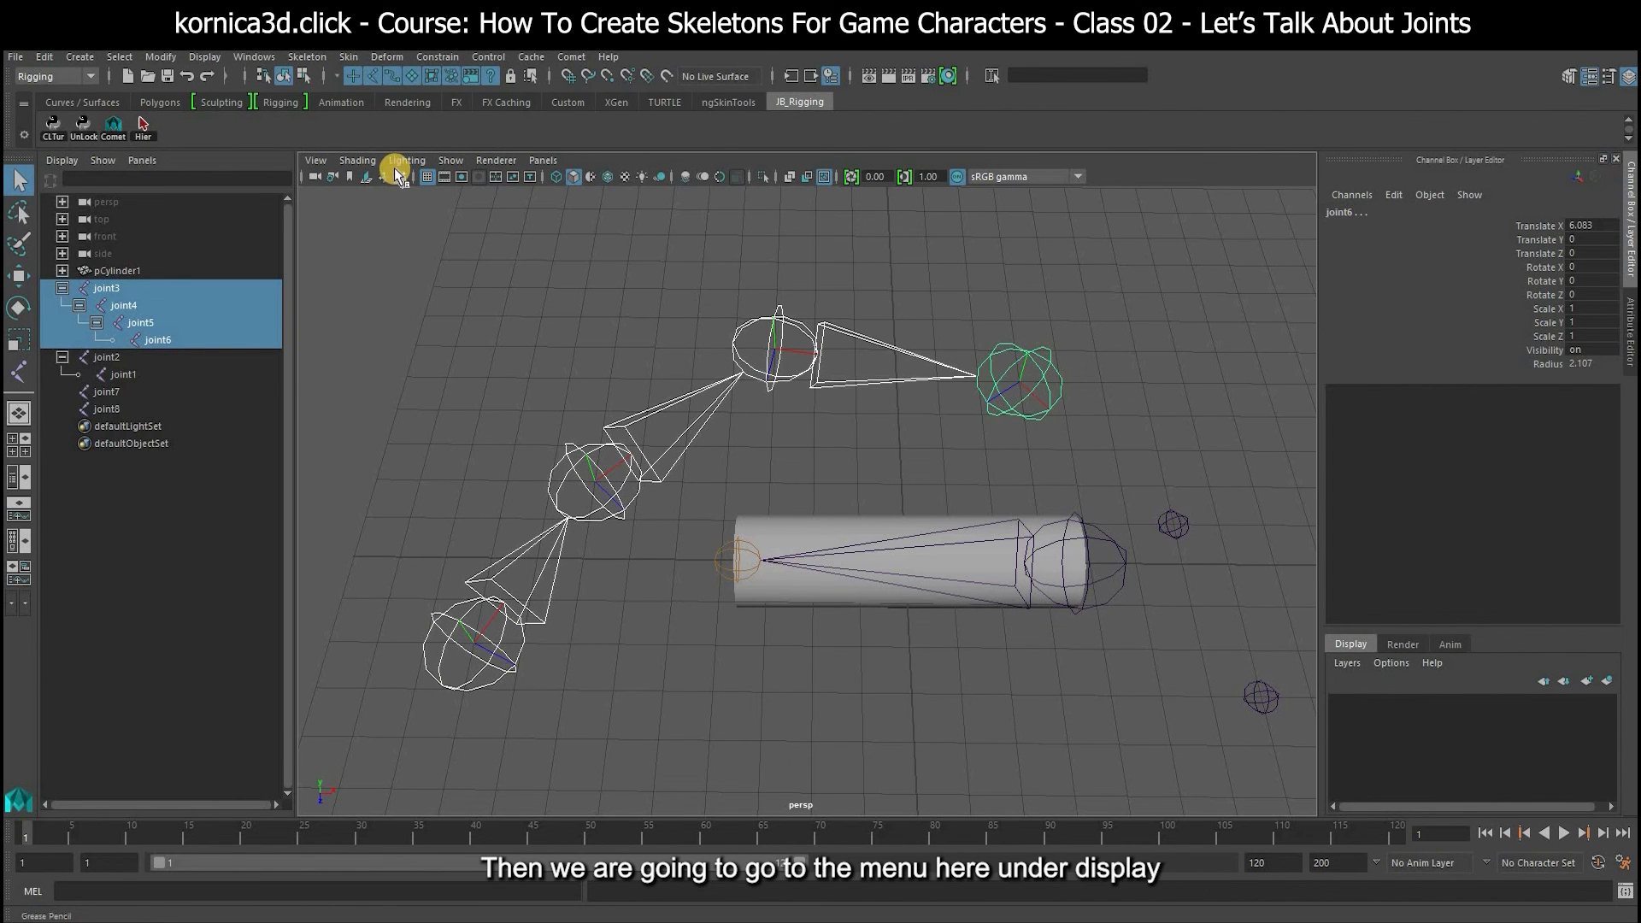
pyautogui.click(212, 58)
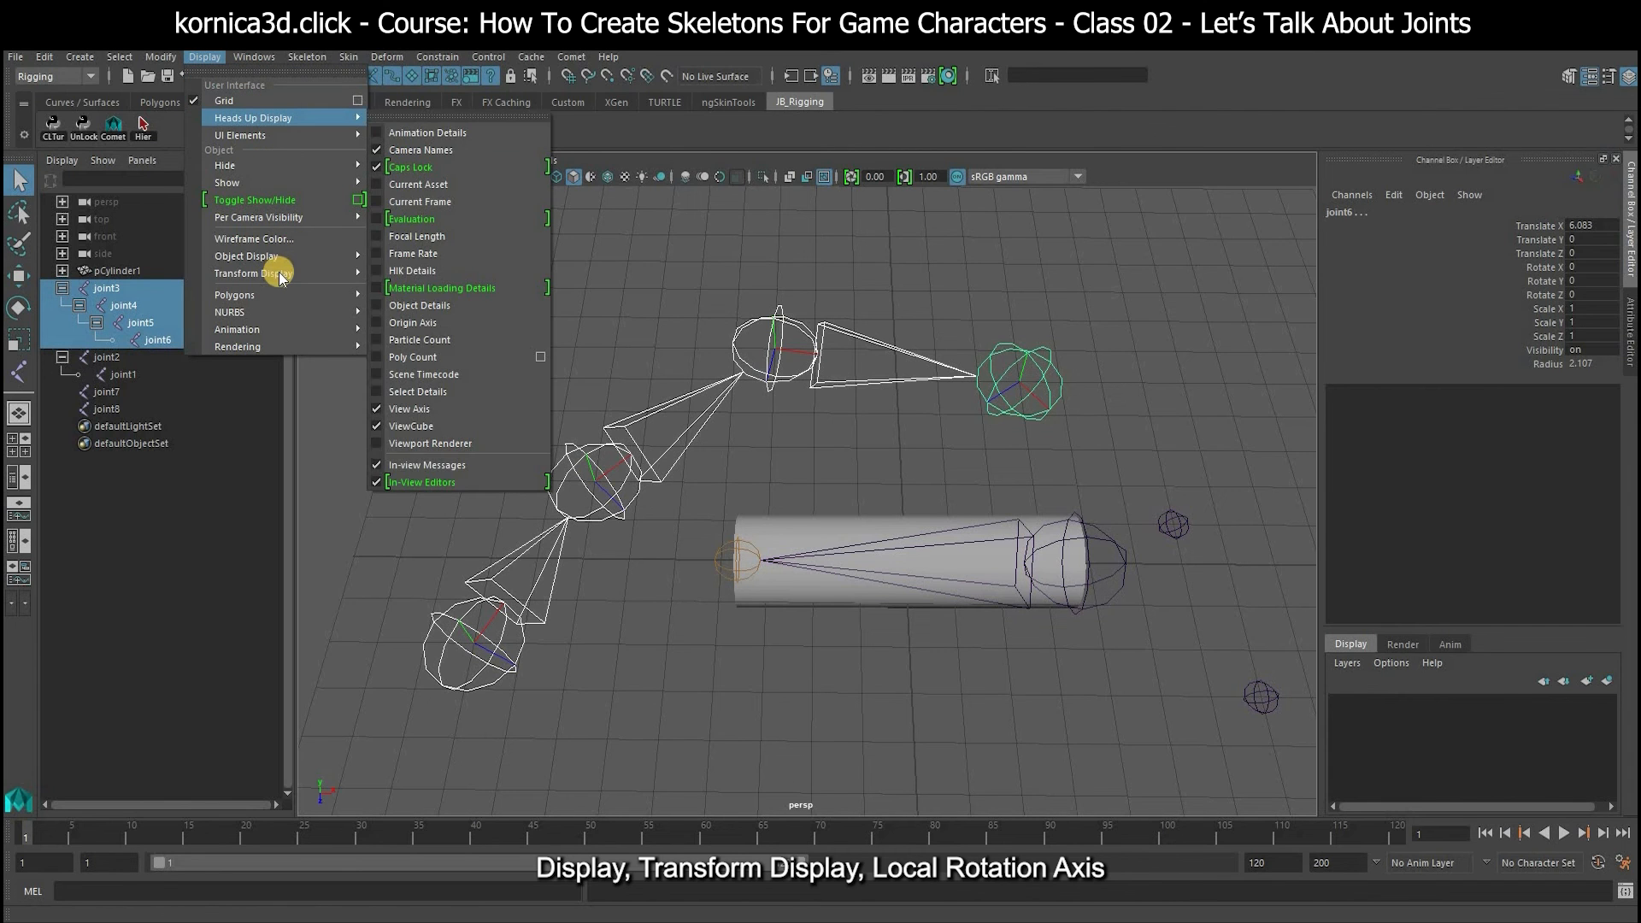
pyautogui.moveTo(279, 272)
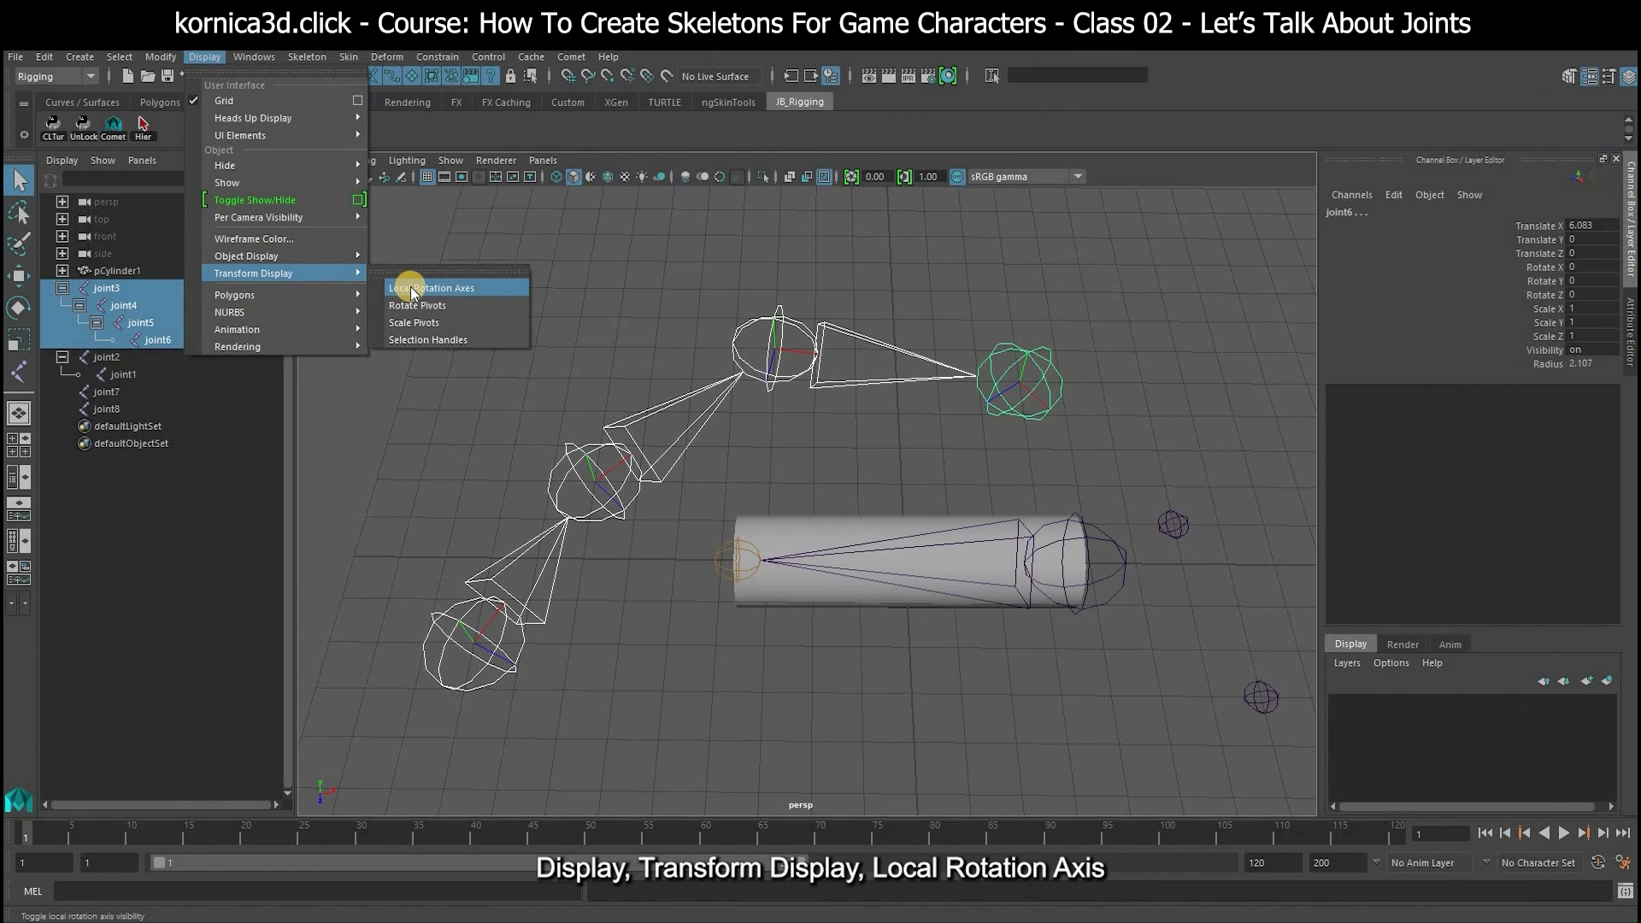
pyautogui.click(410, 288)
pyautogui.keyDown('alt'); pyautogui.moveTo(500, 290); pyautogui.dragTo(810, 412); pyautogui.keyUp('alt')
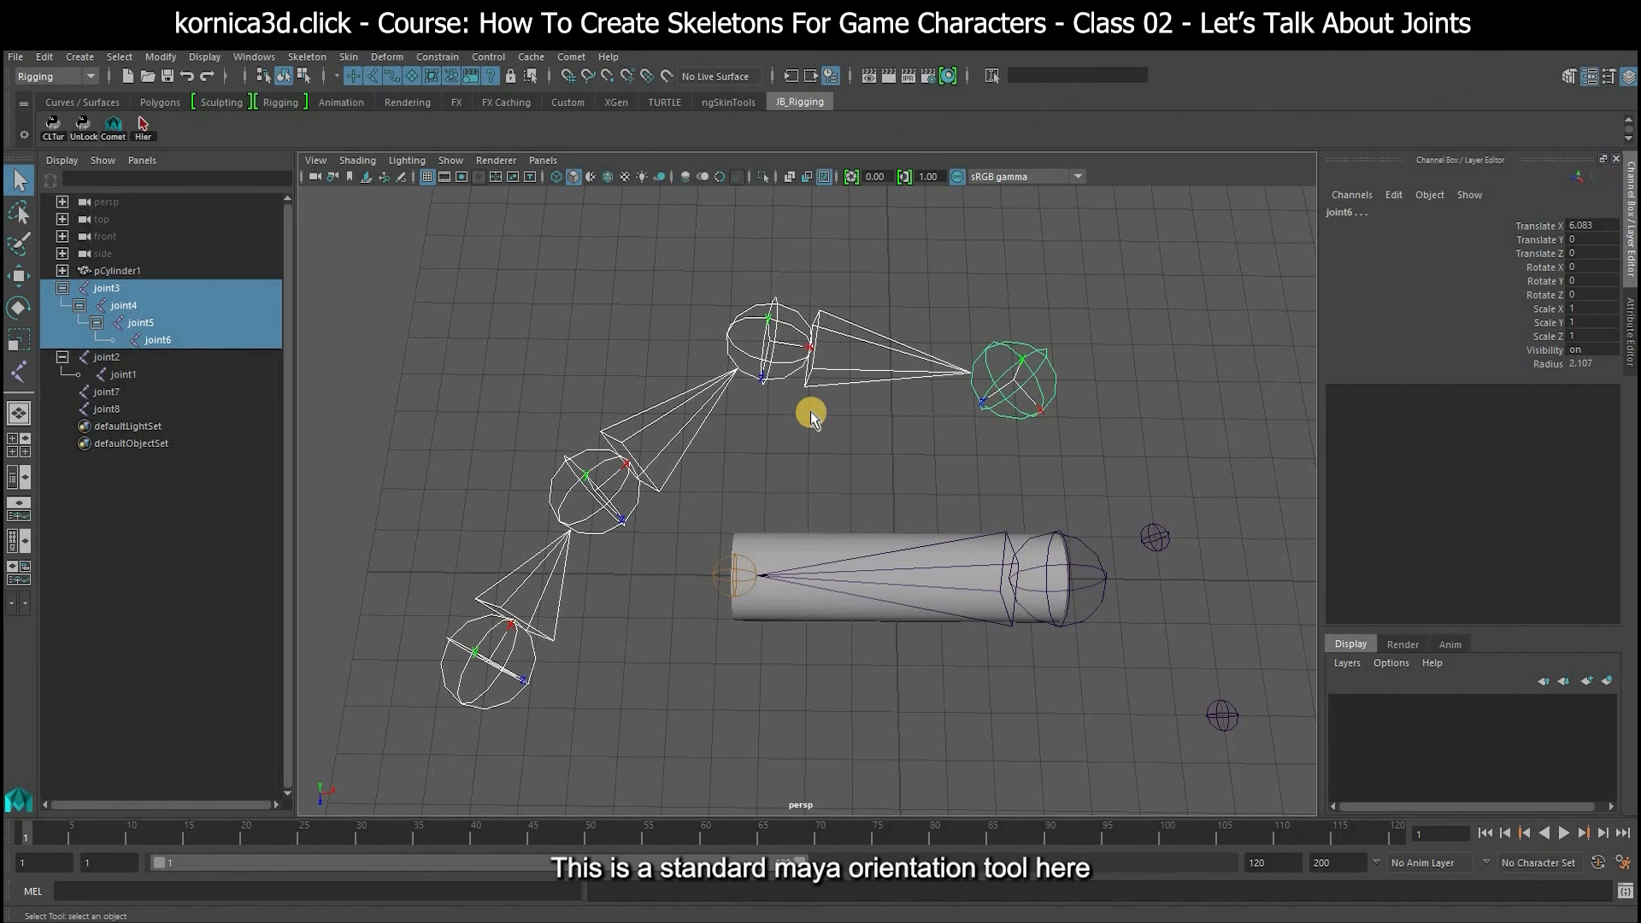
# Orient the joint3 chain with Orient Joint, using primary axis X, secondary axis Y and Y as the secondary axis world orientation.
pyautogui.click(306, 57)
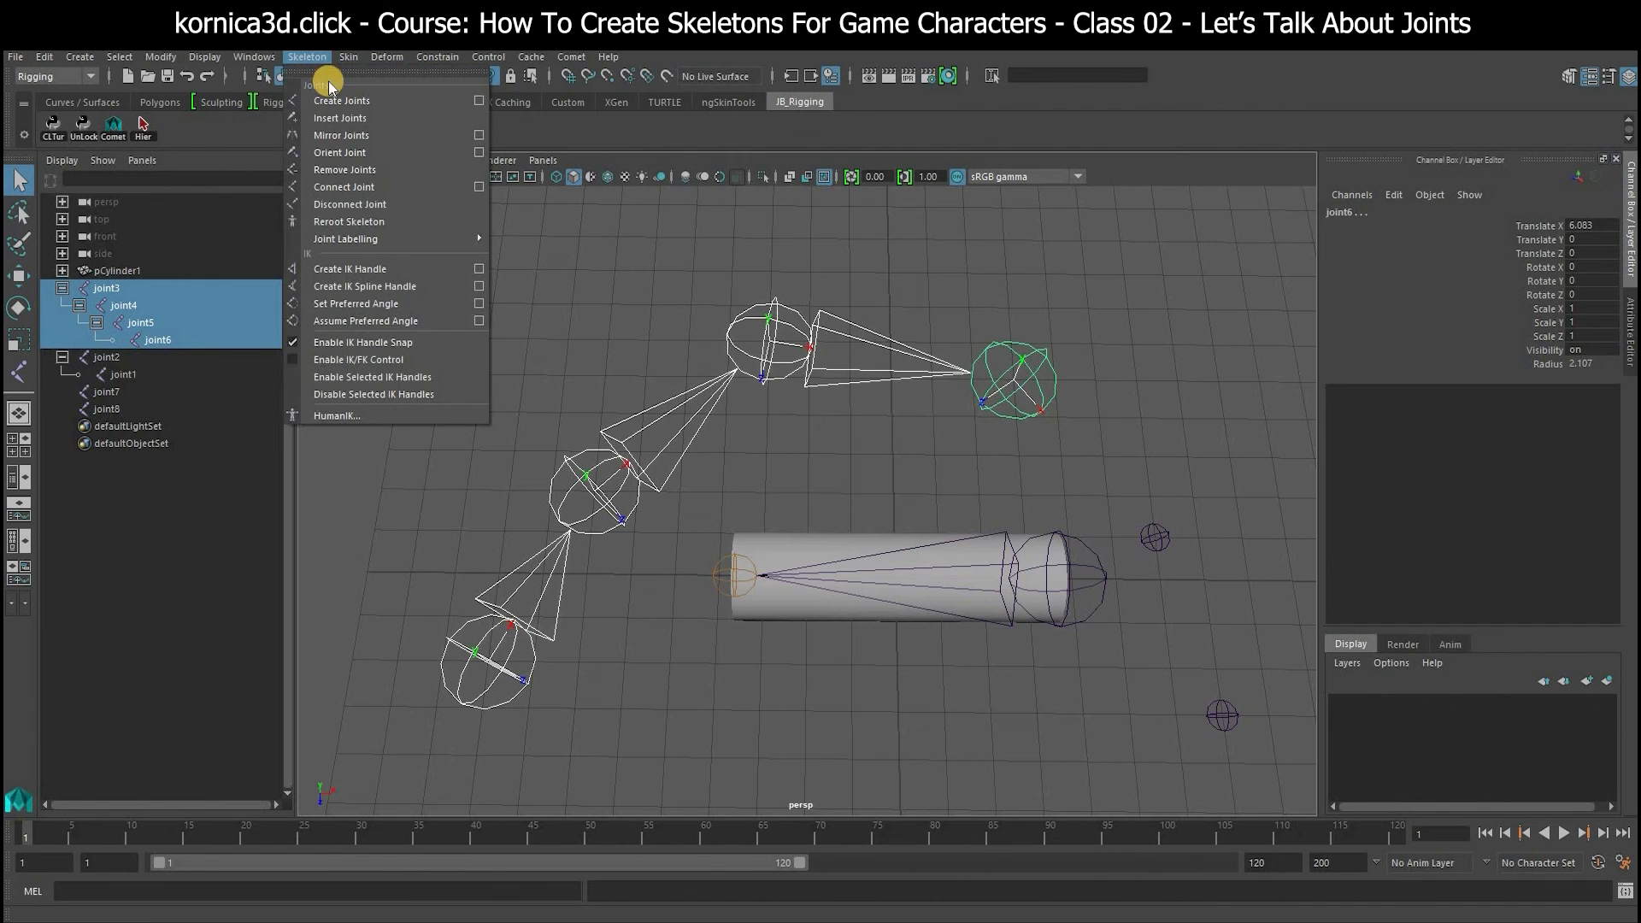
pyautogui.click(477, 152)
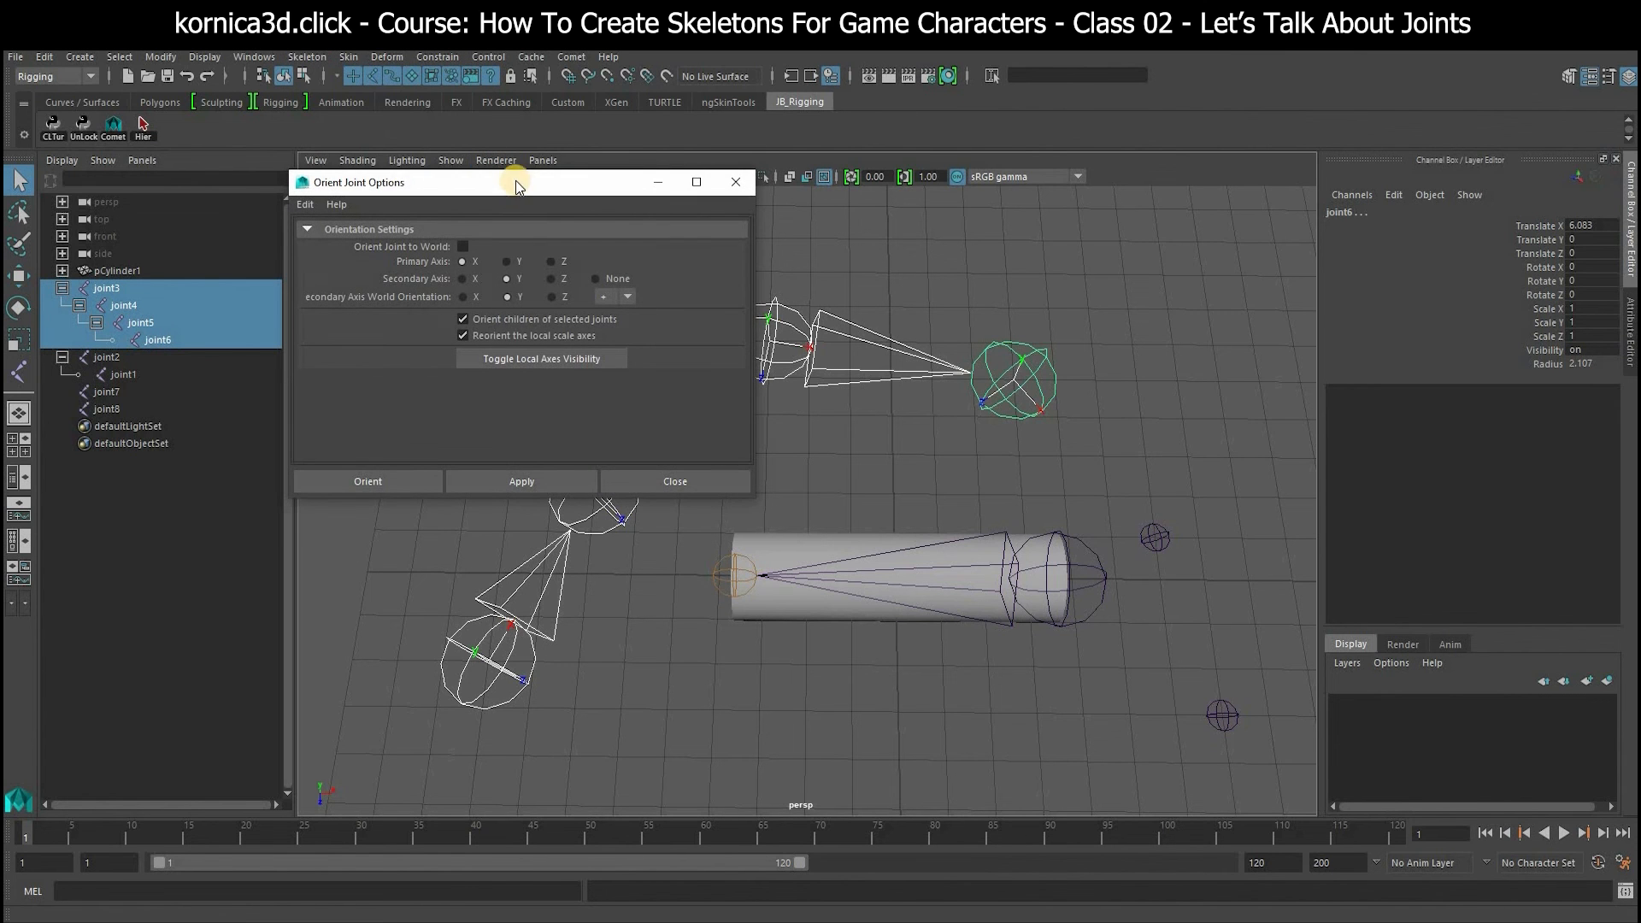
pyautogui.moveTo(438, 187); pyautogui.dragTo(243, 192)
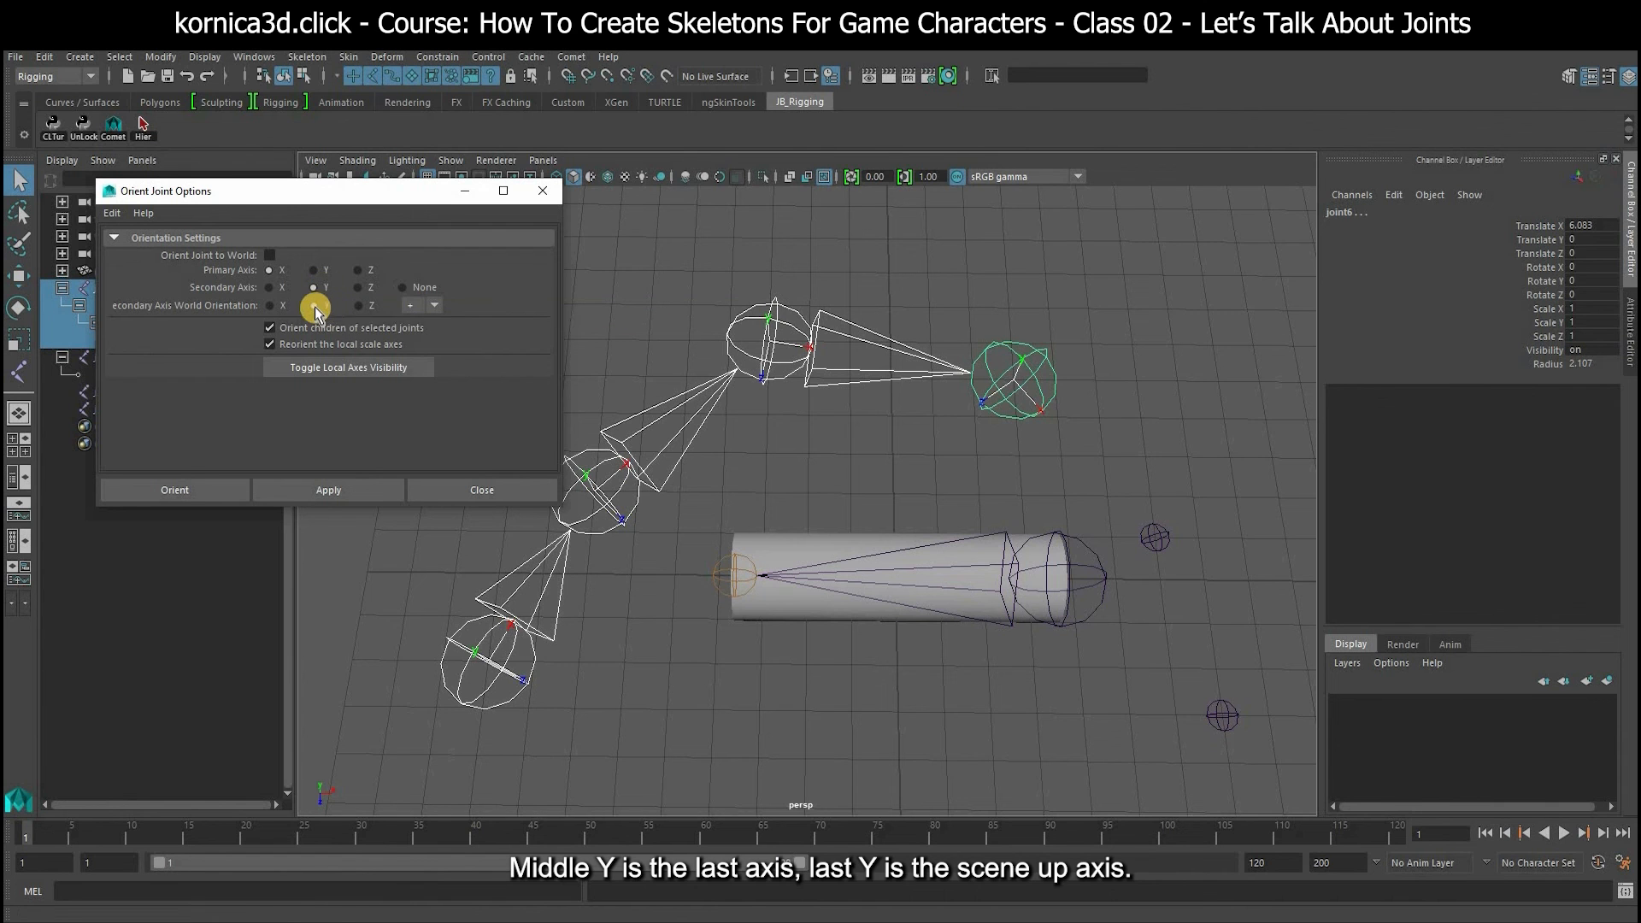
pyautogui.moveTo(335, 190); pyautogui.dragTo(305, 159)
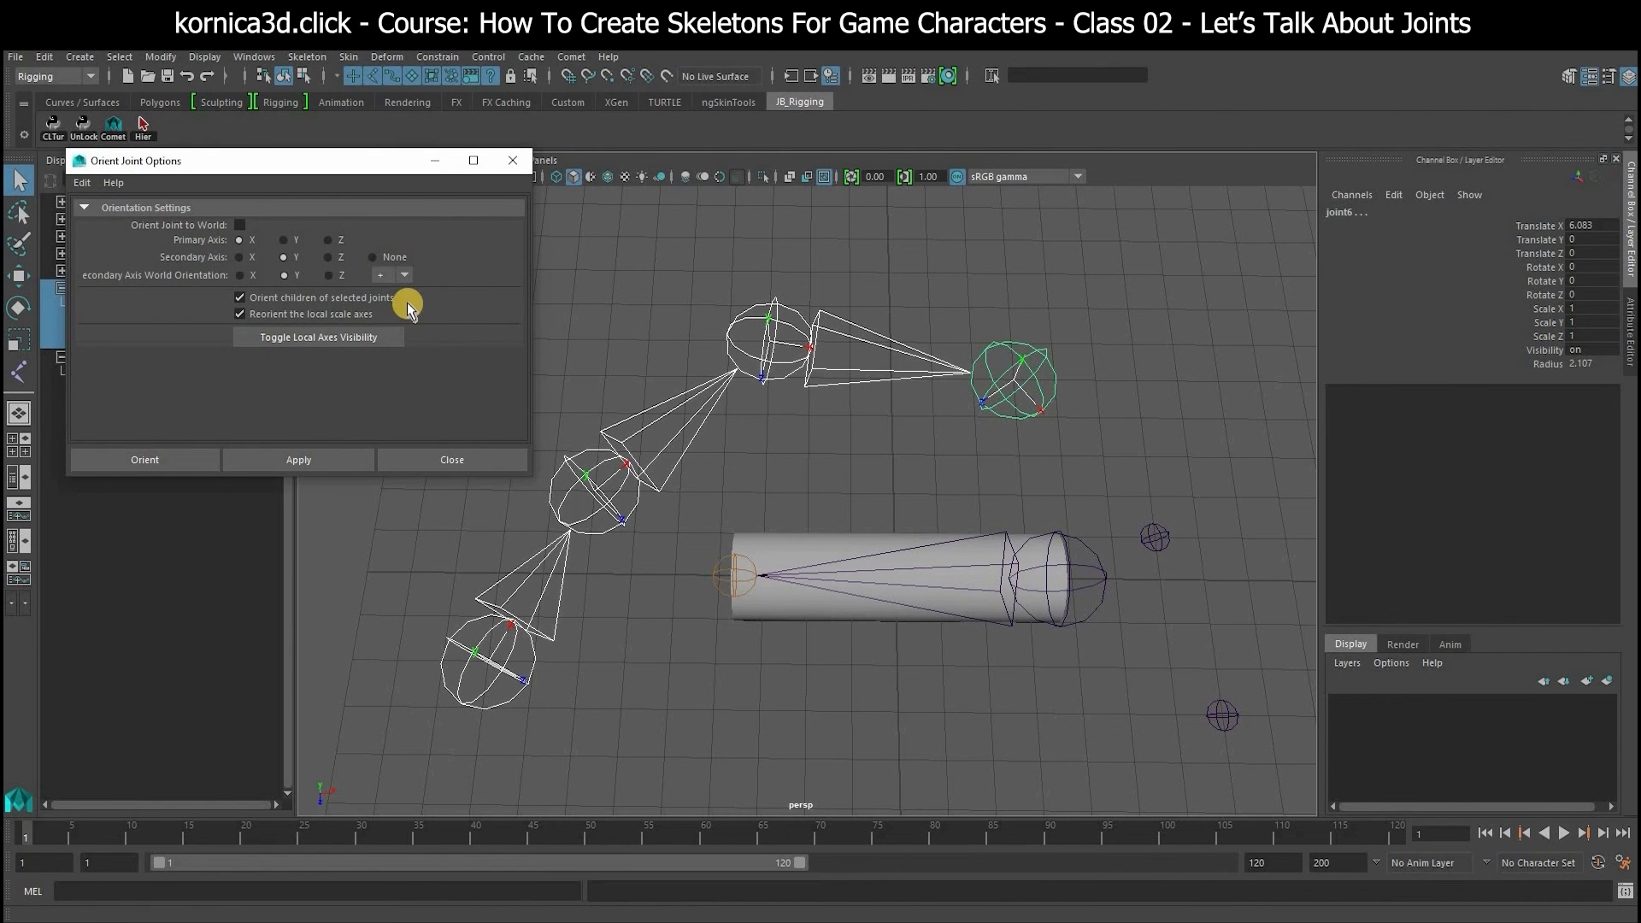
pyautogui.click(187, 454)
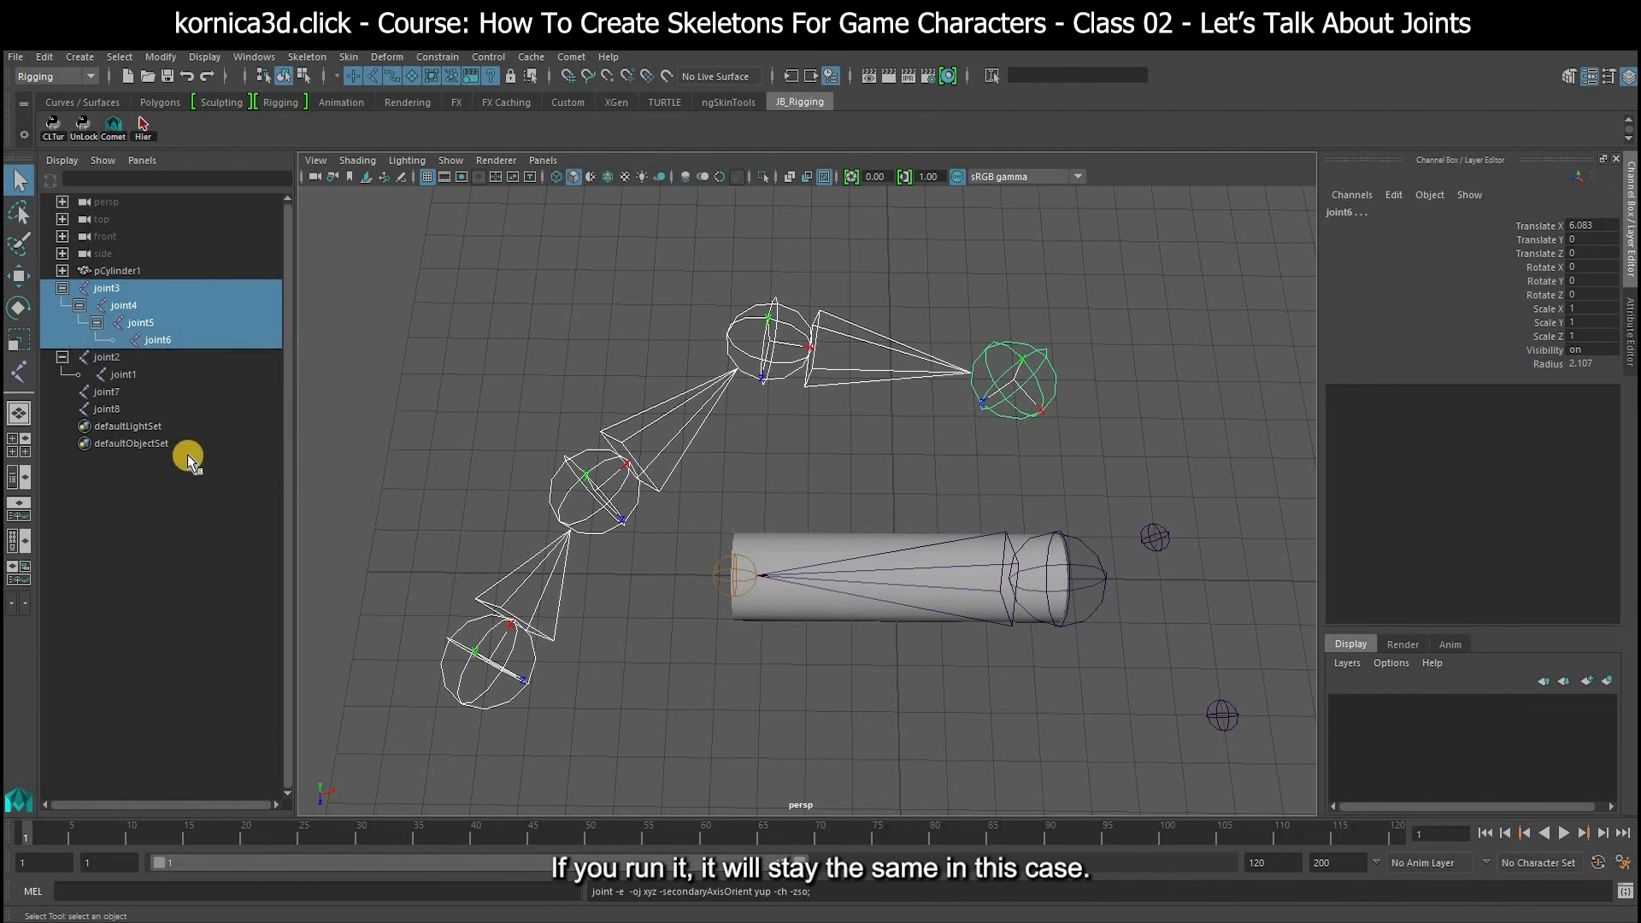
# Select joint4 and reposition it by moving its pivot, leaving its child joints in place.
pyautogui.scroll(-5, 517, 359)
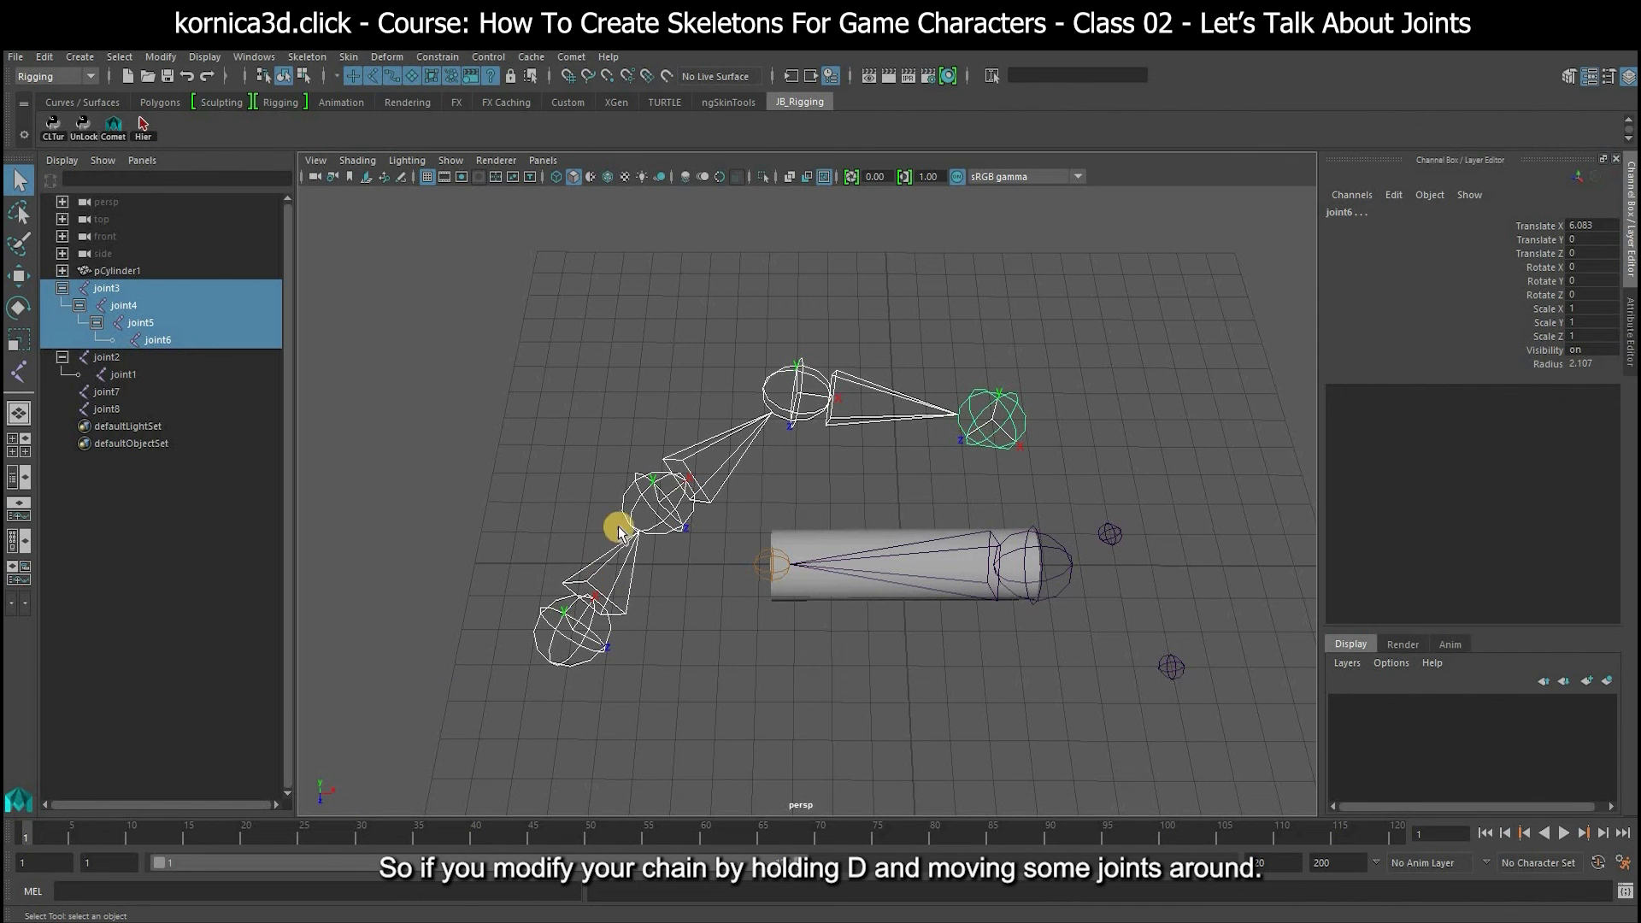
pyautogui.click(679, 514)
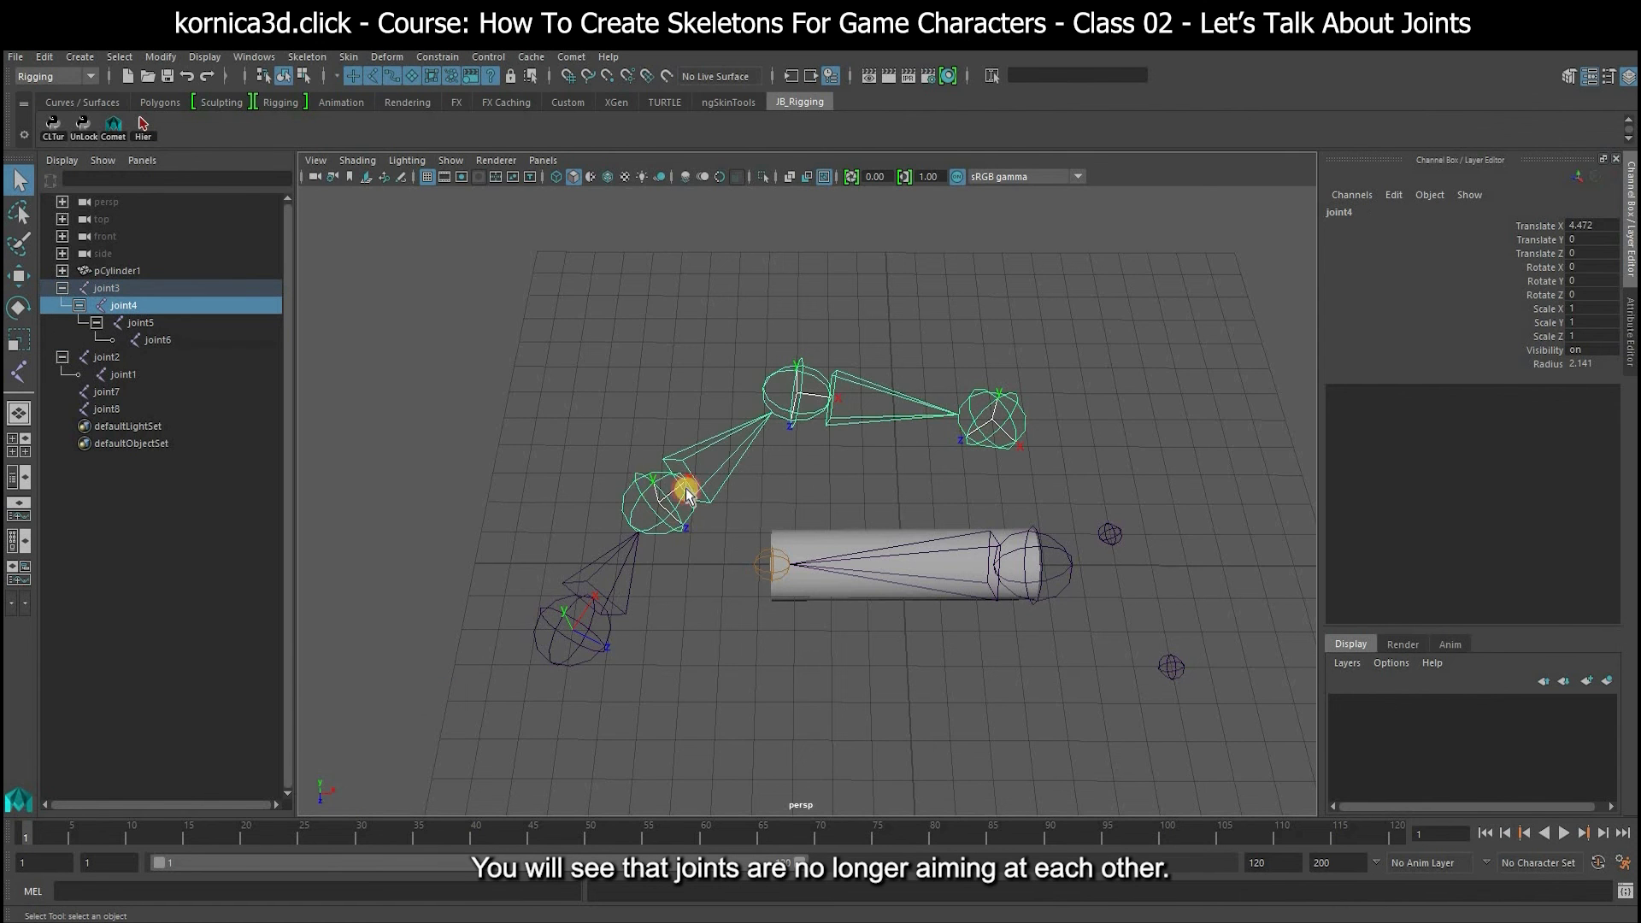
pyautogui.keyDown('alt'); pyautogui.moveTo(678, 487); pyautogui.dragTo(678, 378); pyautogui.keyUp('alt')
pyautogui.press('w')
pyautogui.moveTo(673, 322); pyautogui.dragTo(669, 213)
# Reposition joint5 towards the cylinder's near end by moving its pivot, leaving joint6 in place.
pyautogui.press('q')
pyautogui.click(854, 456)
pyautogui.press('w')
pyautogui.moveTo(857, 432); pyautogui.dragTo(750, 530)
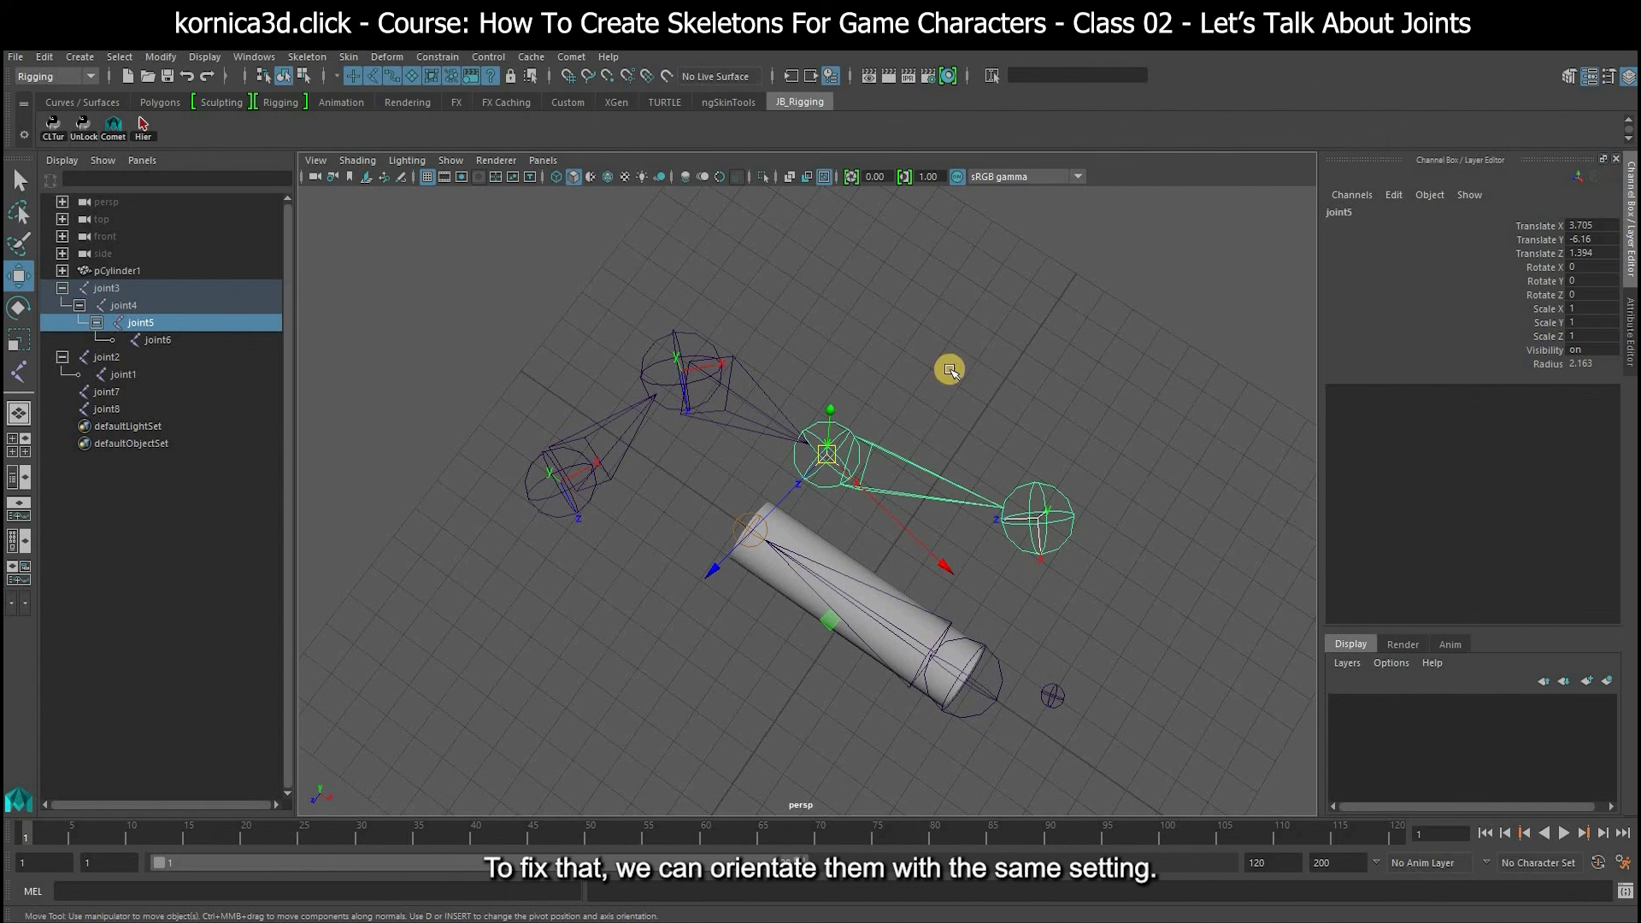
# Select joint3's full hierarchy and reorient all its joints with the same Orient Joint settings.
pyautogui.click(560, 480)
pyautogui.click(309, 57)
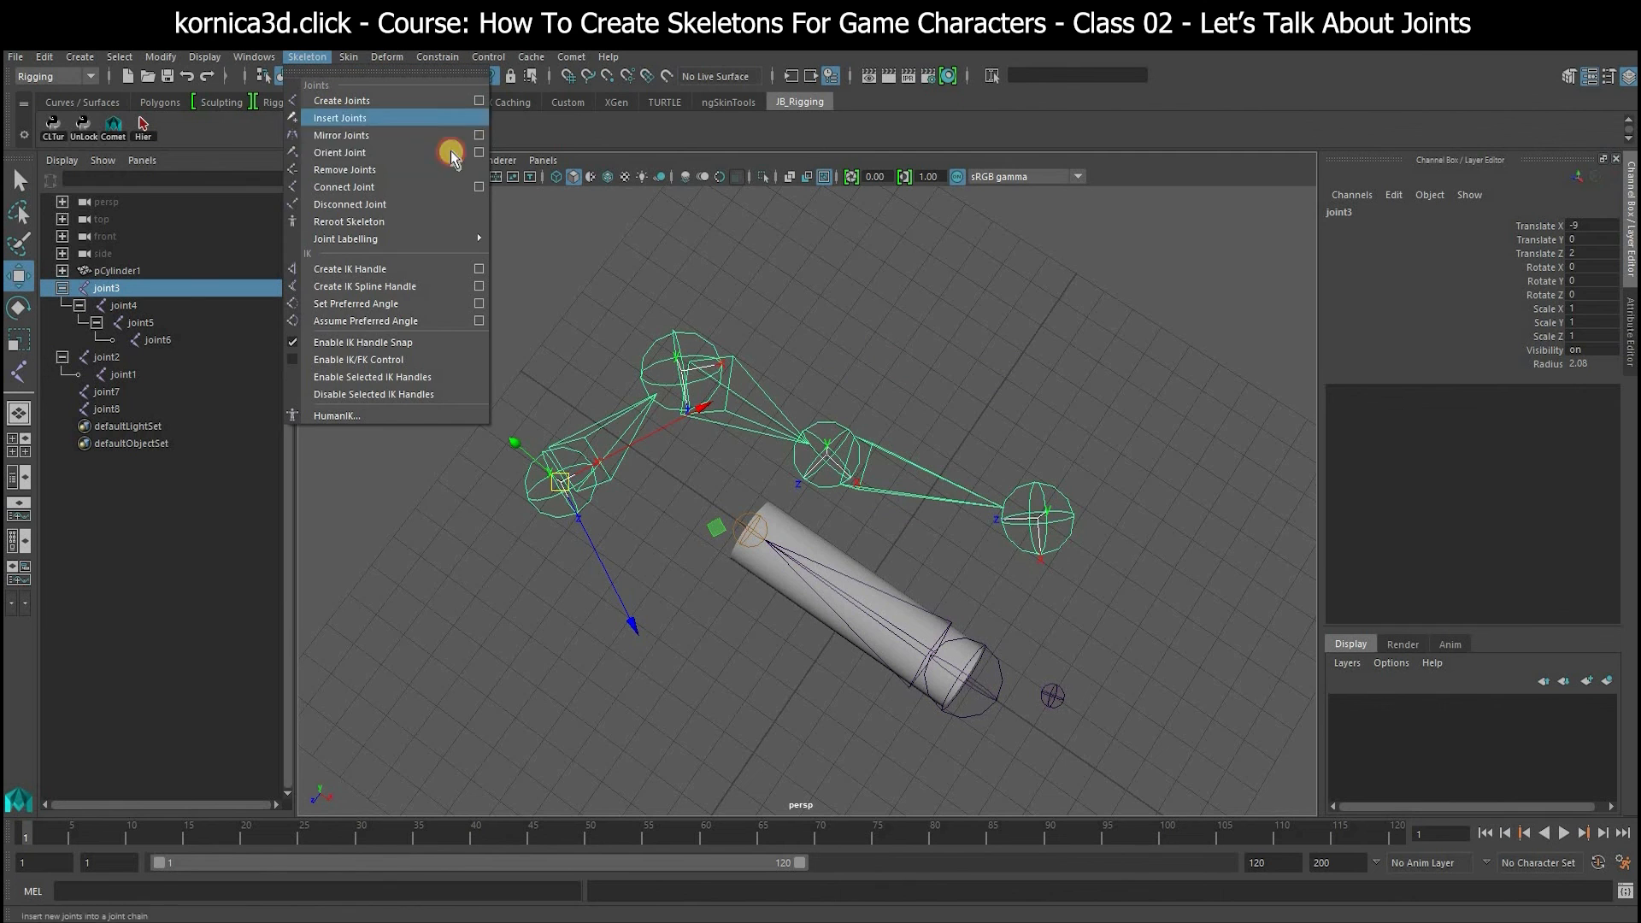
pyautogui.click(143, 128)
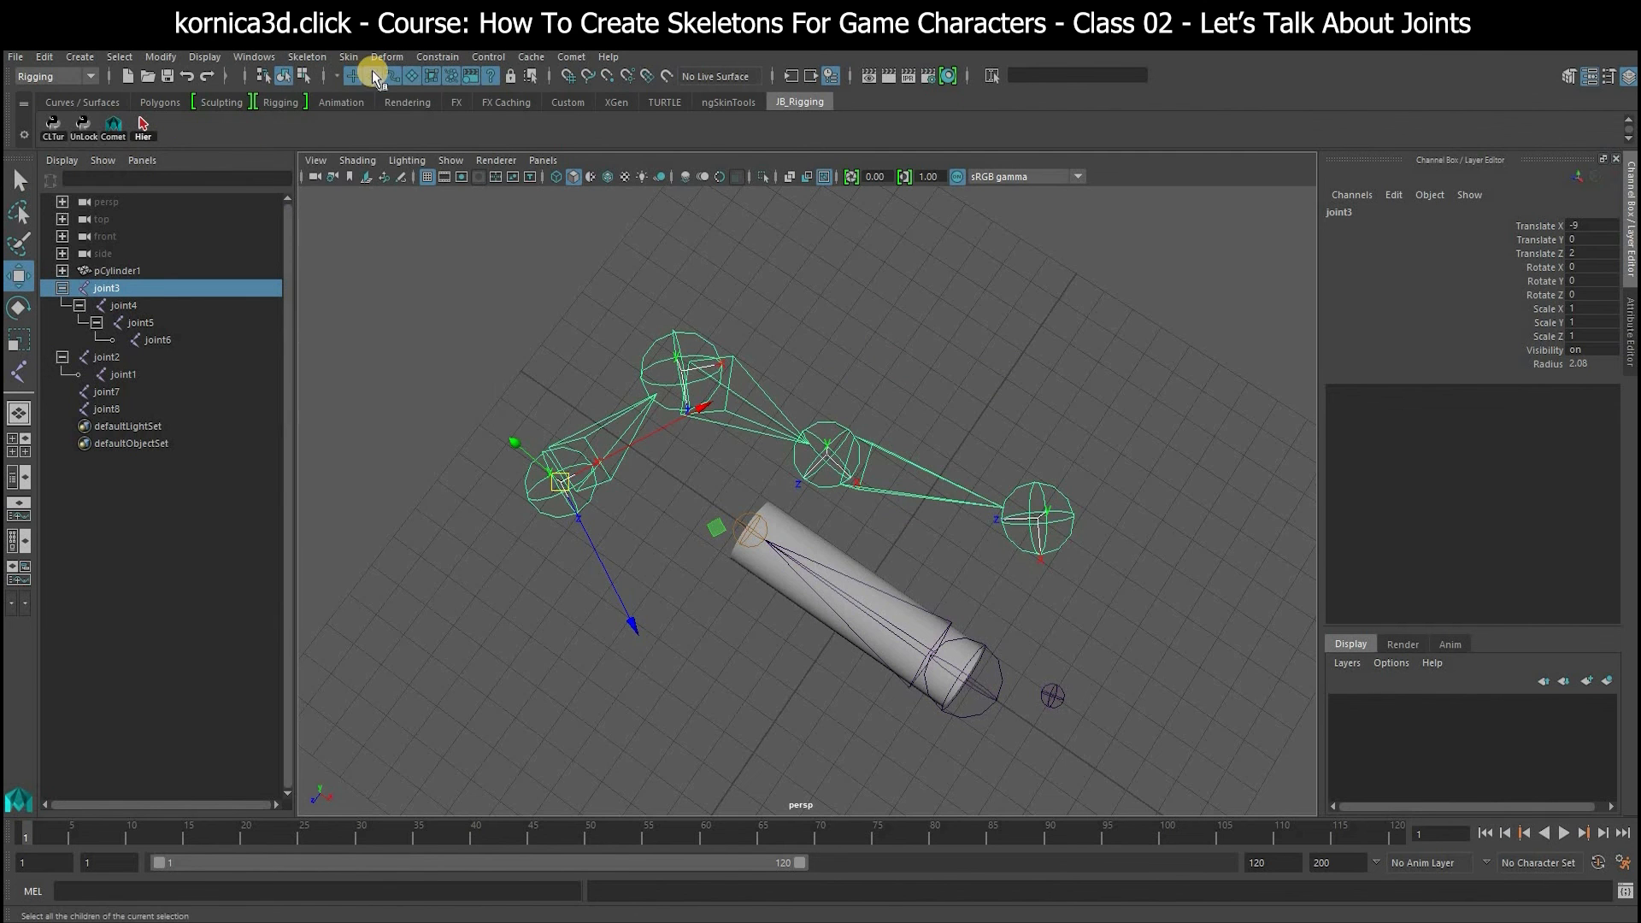
pyautogui.click(476, 154)
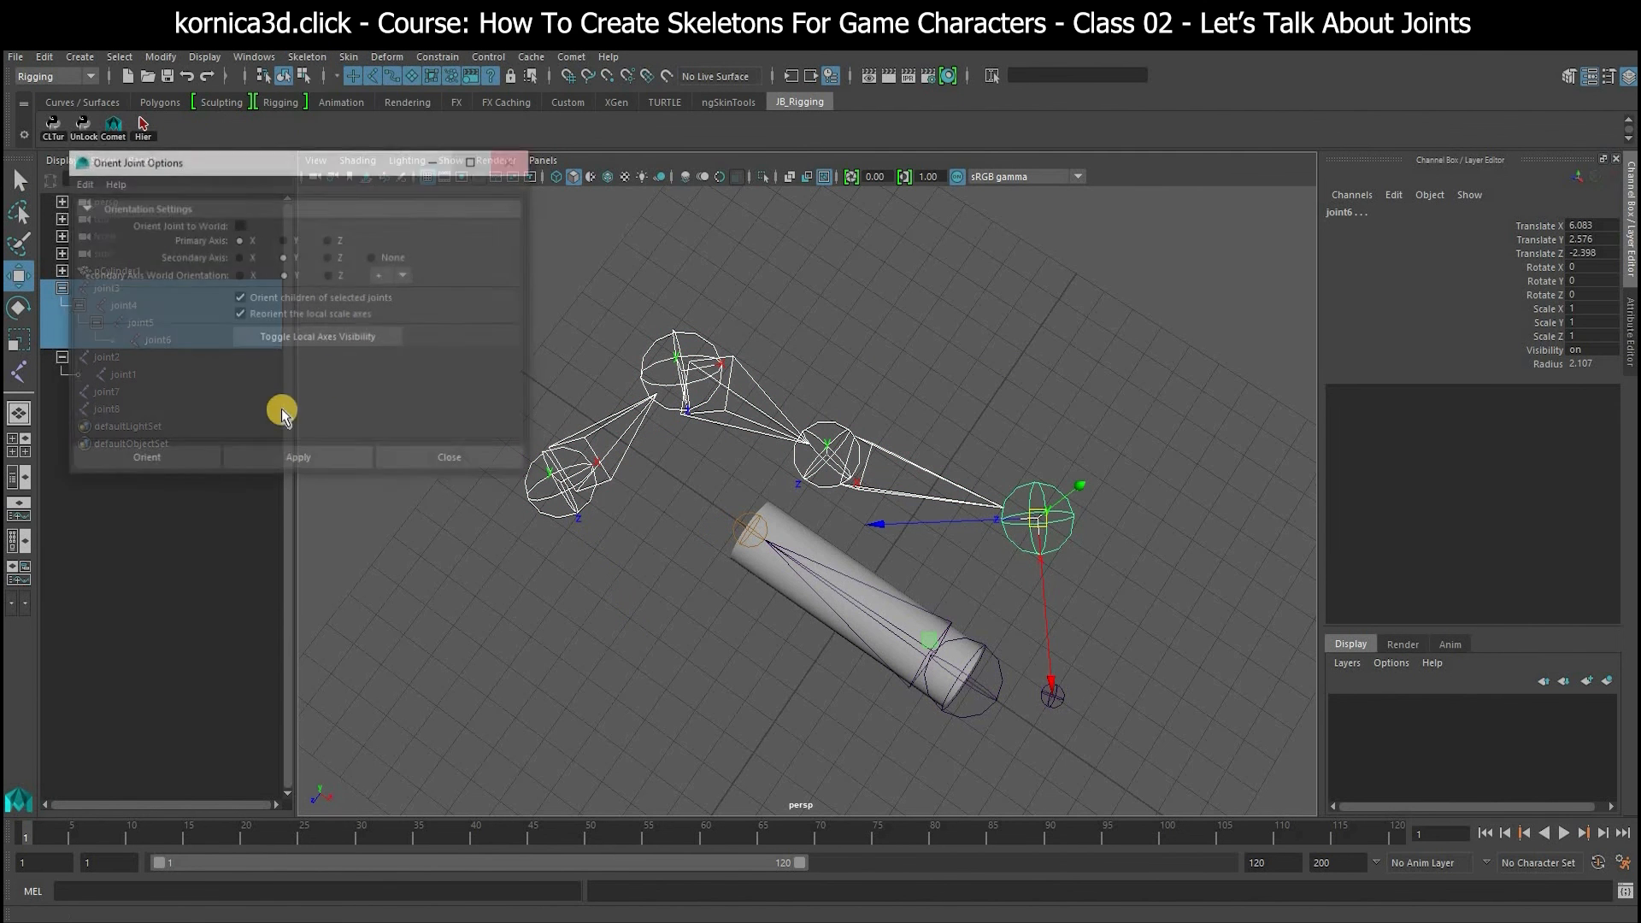
pyautogui.click(192, 459)
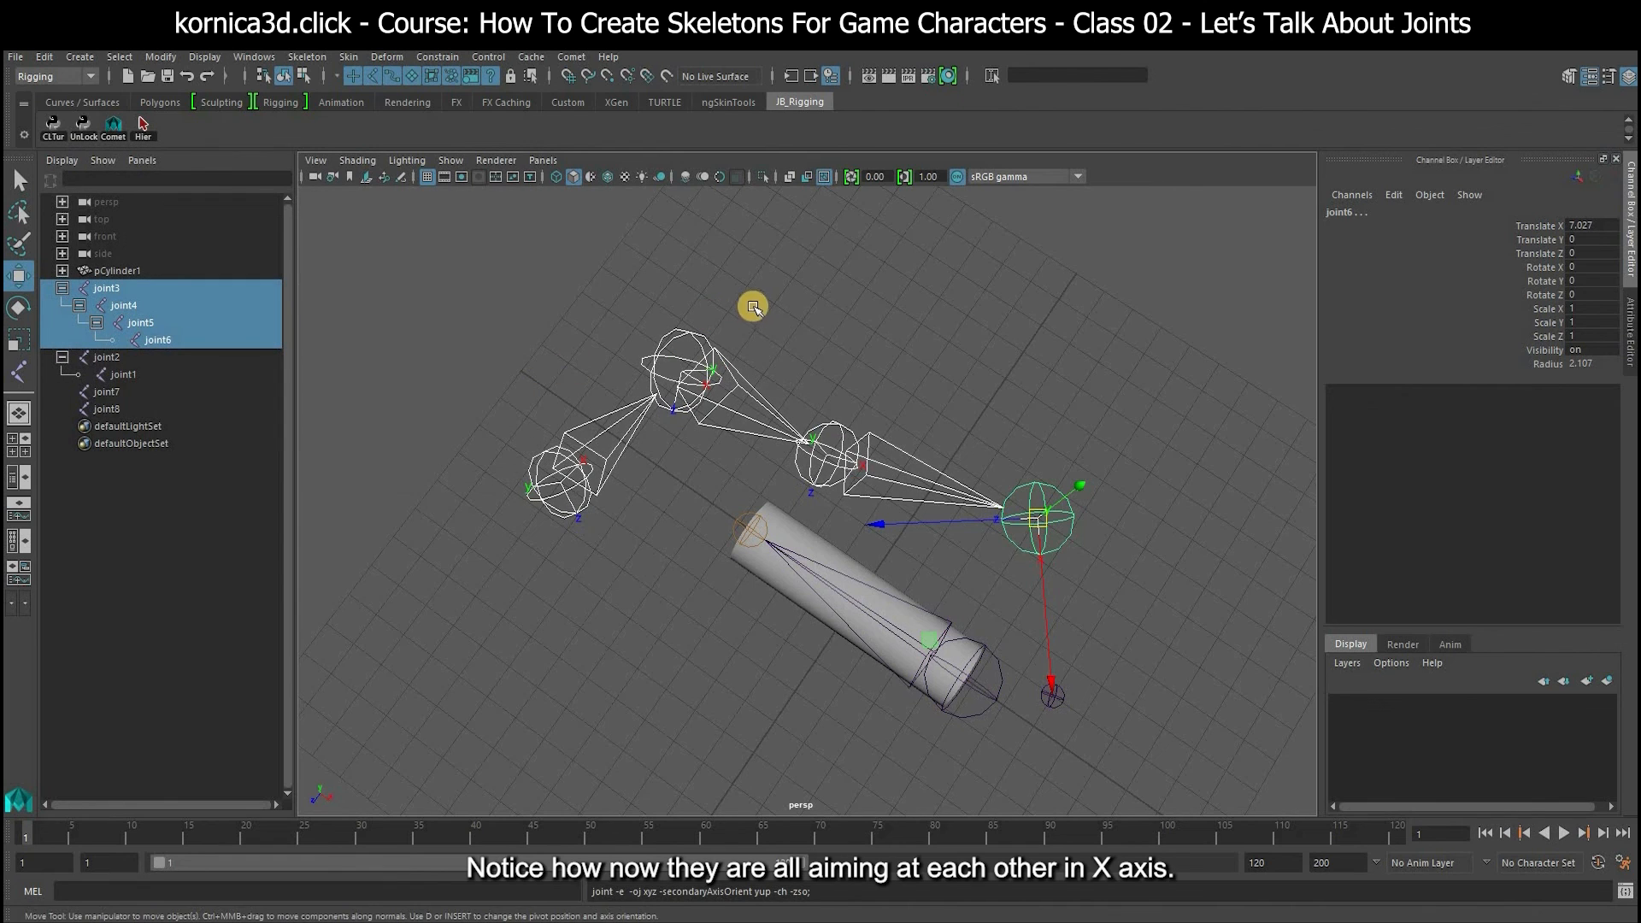
# Select the end joint, joint6, and set its Joint Orient values to 0 on all axes.
pyautogui.keyDown('alt'); pyautogui.moveTo(815, 352); pyautogui.dragTo(949, 418); pyautogui.keyUp('alt')
pyautogui.click(949, 418)
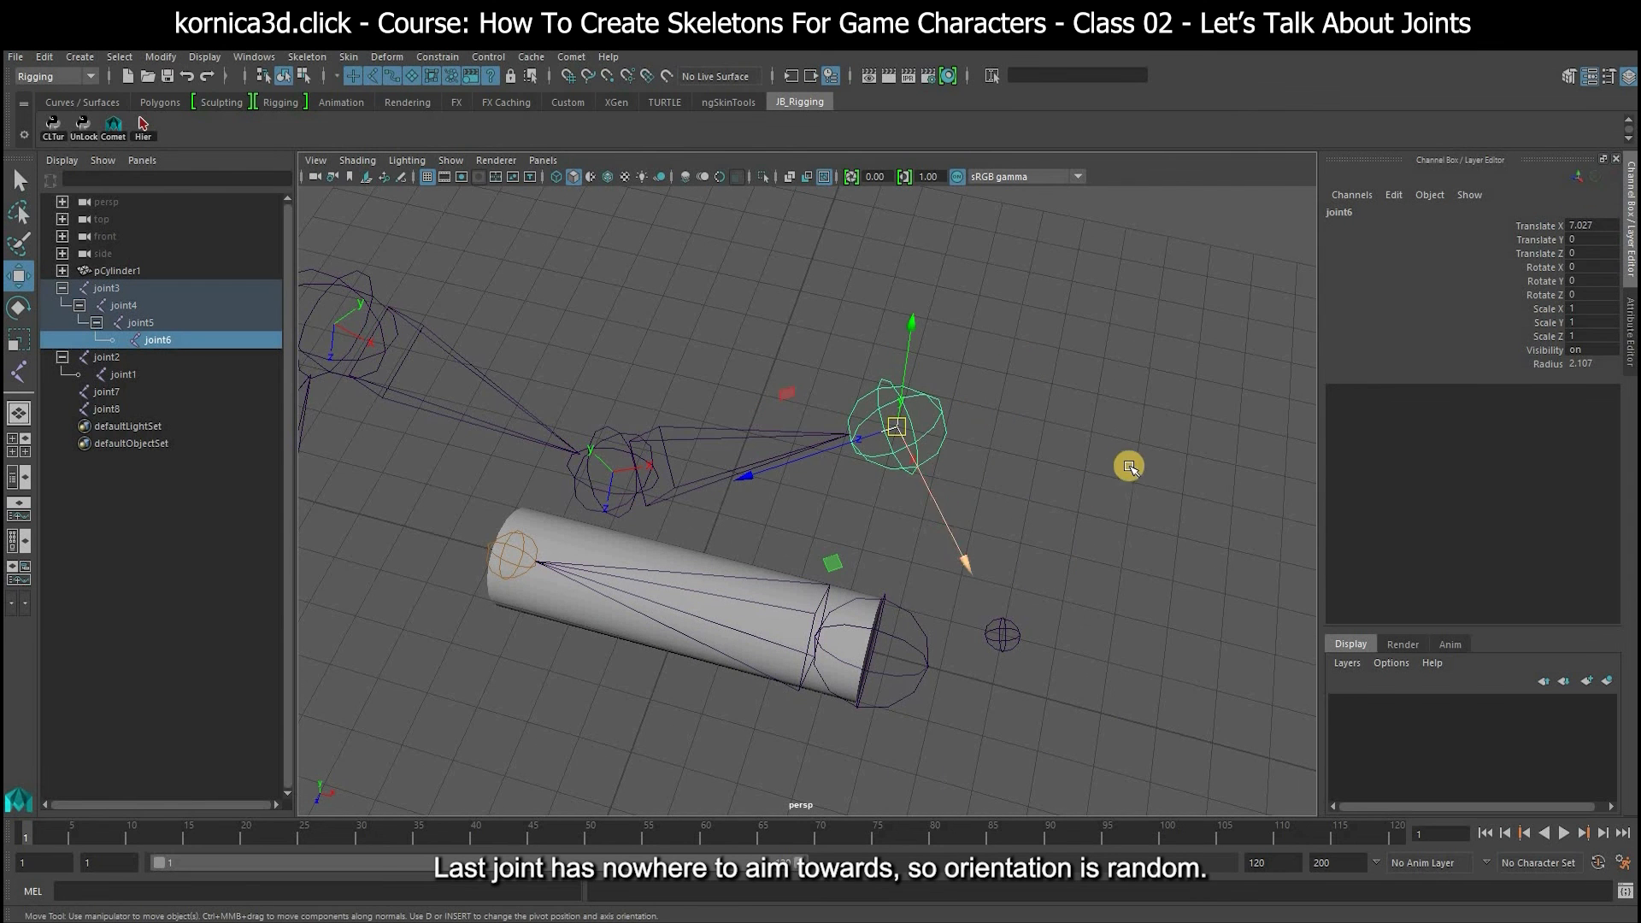
pyautogui.hotkey('ctrl', 'a')
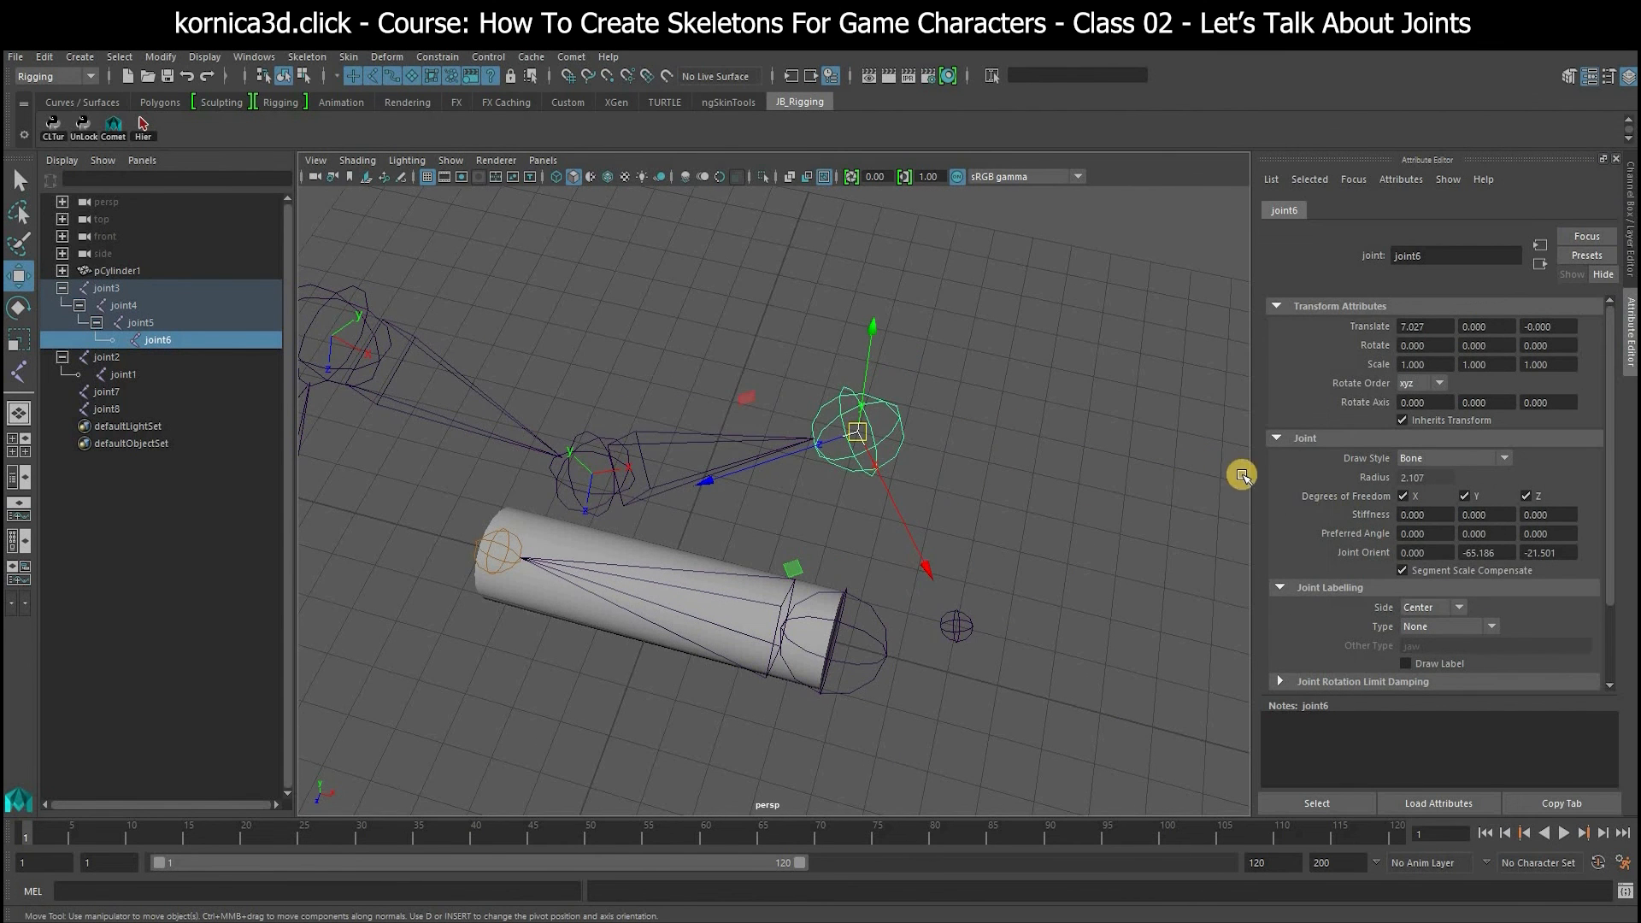
pyautogui.doubleClick(1477, 553)
pyautogui.write('0')
pyautogui.moveTo(1565, 555); pyautogui.dragTo(1468, 567)
pyautogui.write('0')
pyautogui.press('Return')
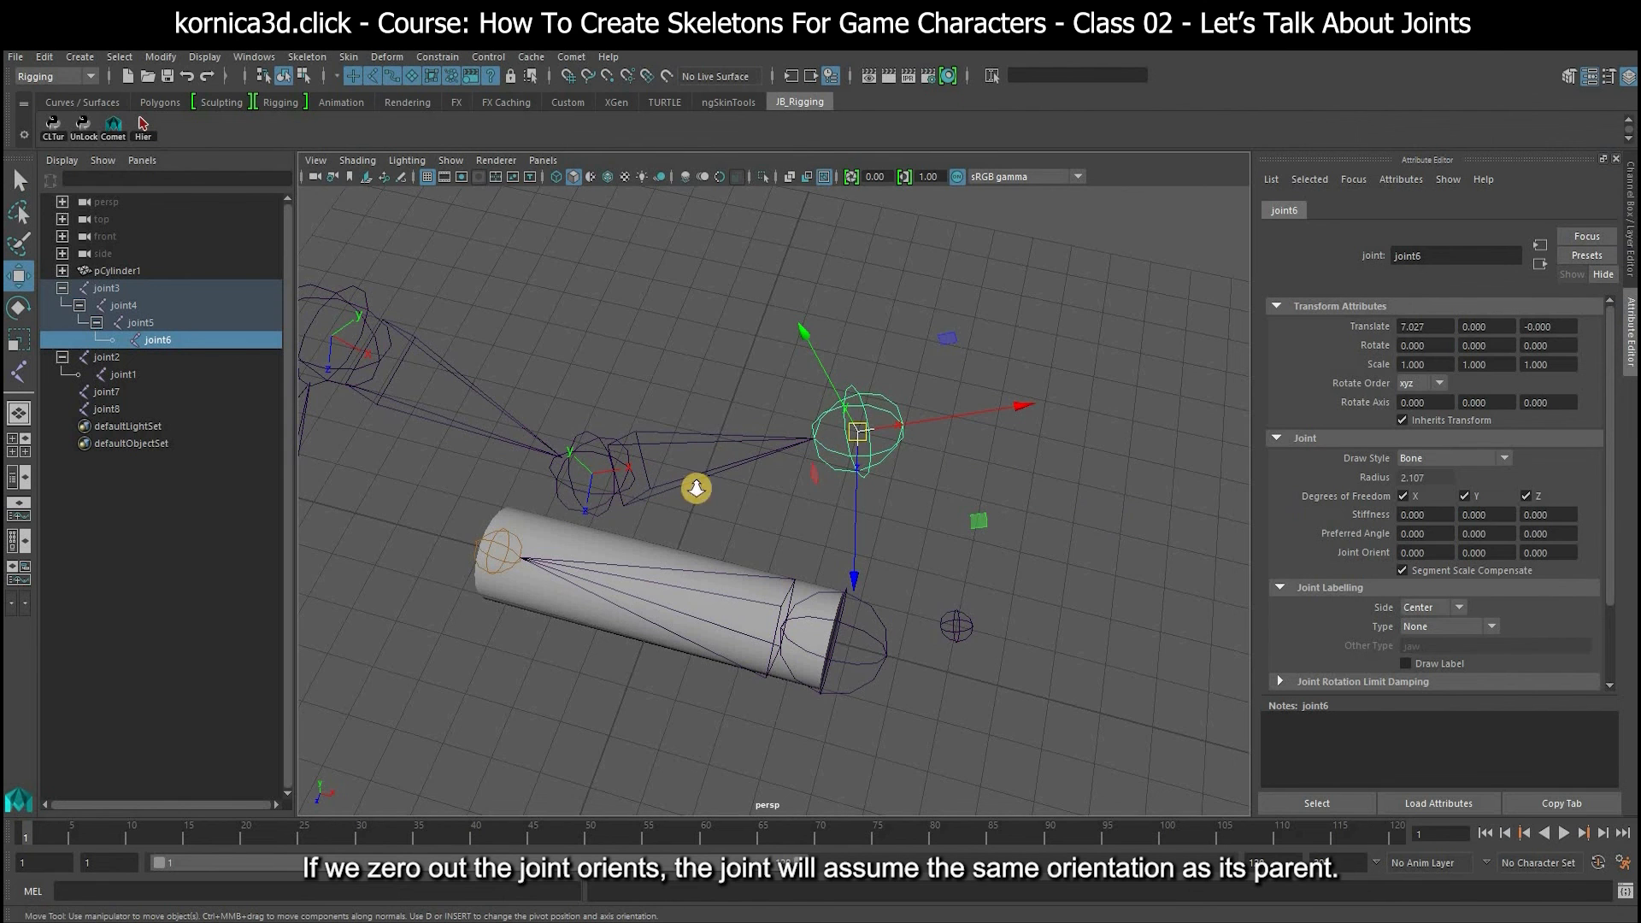
# Select the root joint3 and try scaling the joint chain uniformly.
pyautogui.scroll(-2, 701, 444)
pyautogui.keyDown('alt'); pyautogui.moveTo(701, 445); pyautogui.dragTo(753, 436); pyautogui.keyUp('alt')
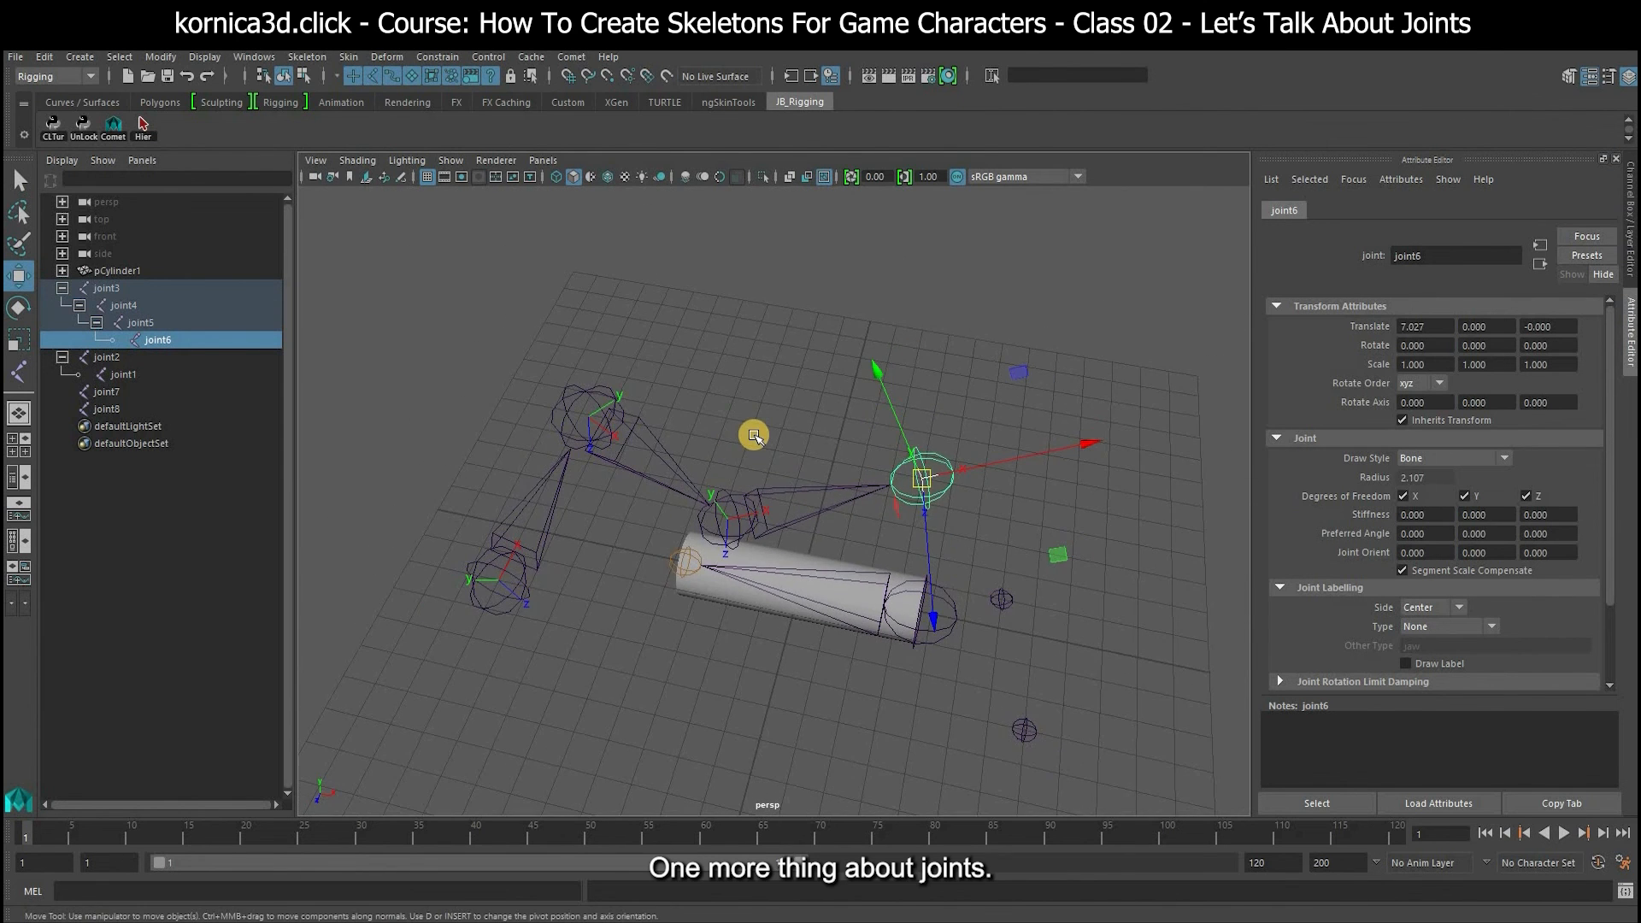
pyautogui.click(524, 587)
pyautogui.press('r')
pyautogui.moveTo(352, 575); pyautogui.dragTo(530, 539)
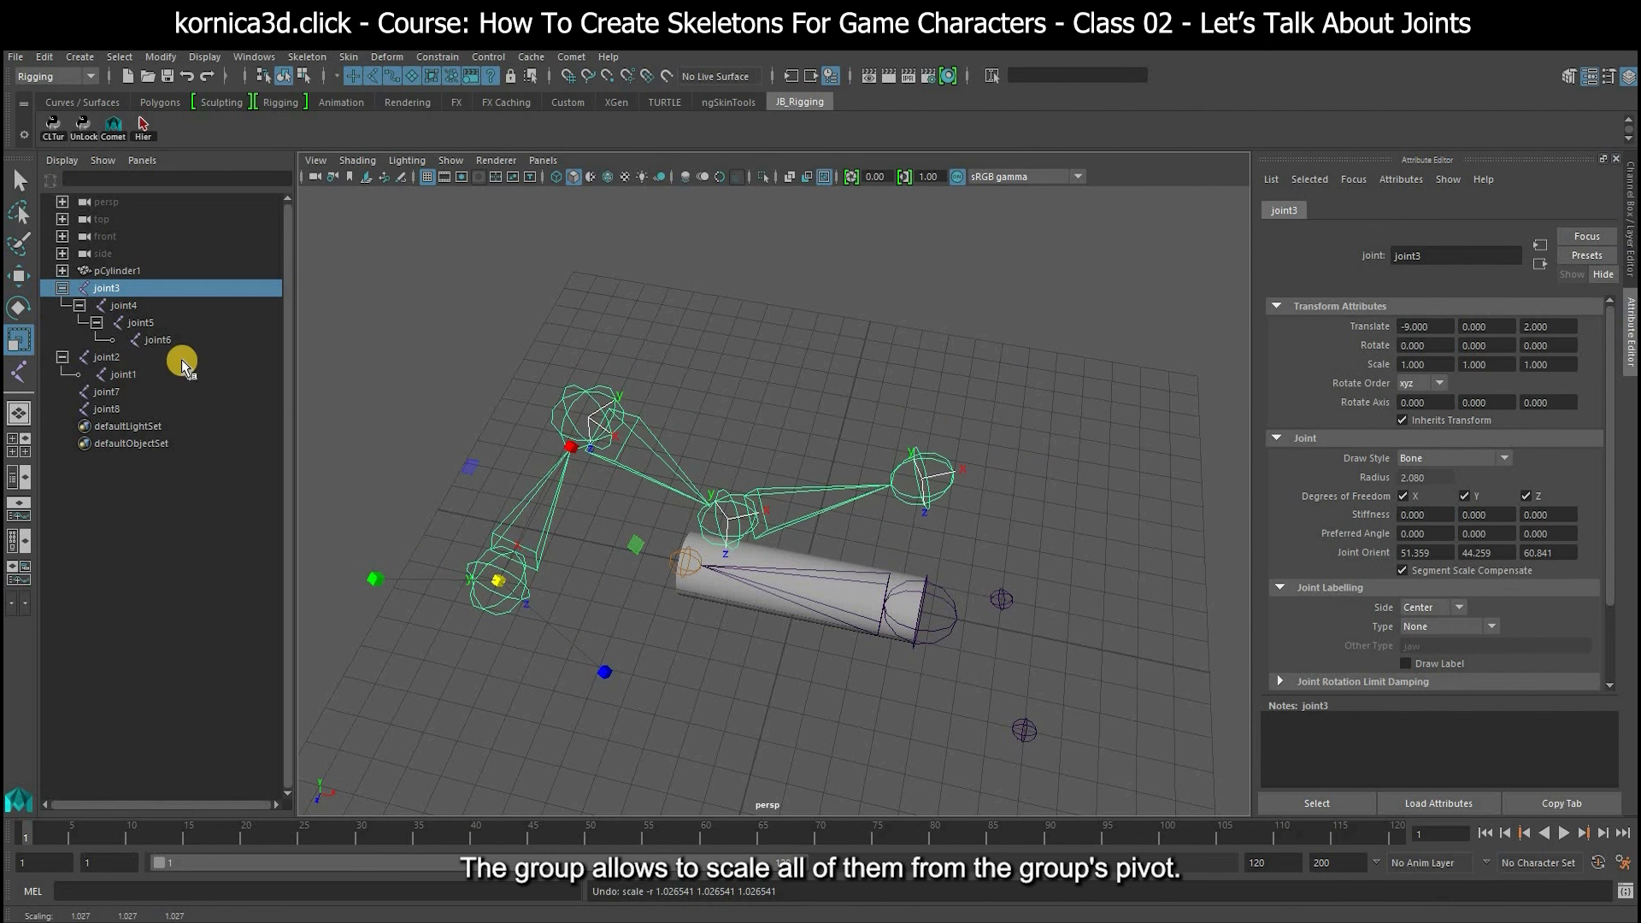
# Group the joint3 chain, try scaling the group uniformly from its own pivot, and undo the scaling.
pyautogui.click(120, 295)
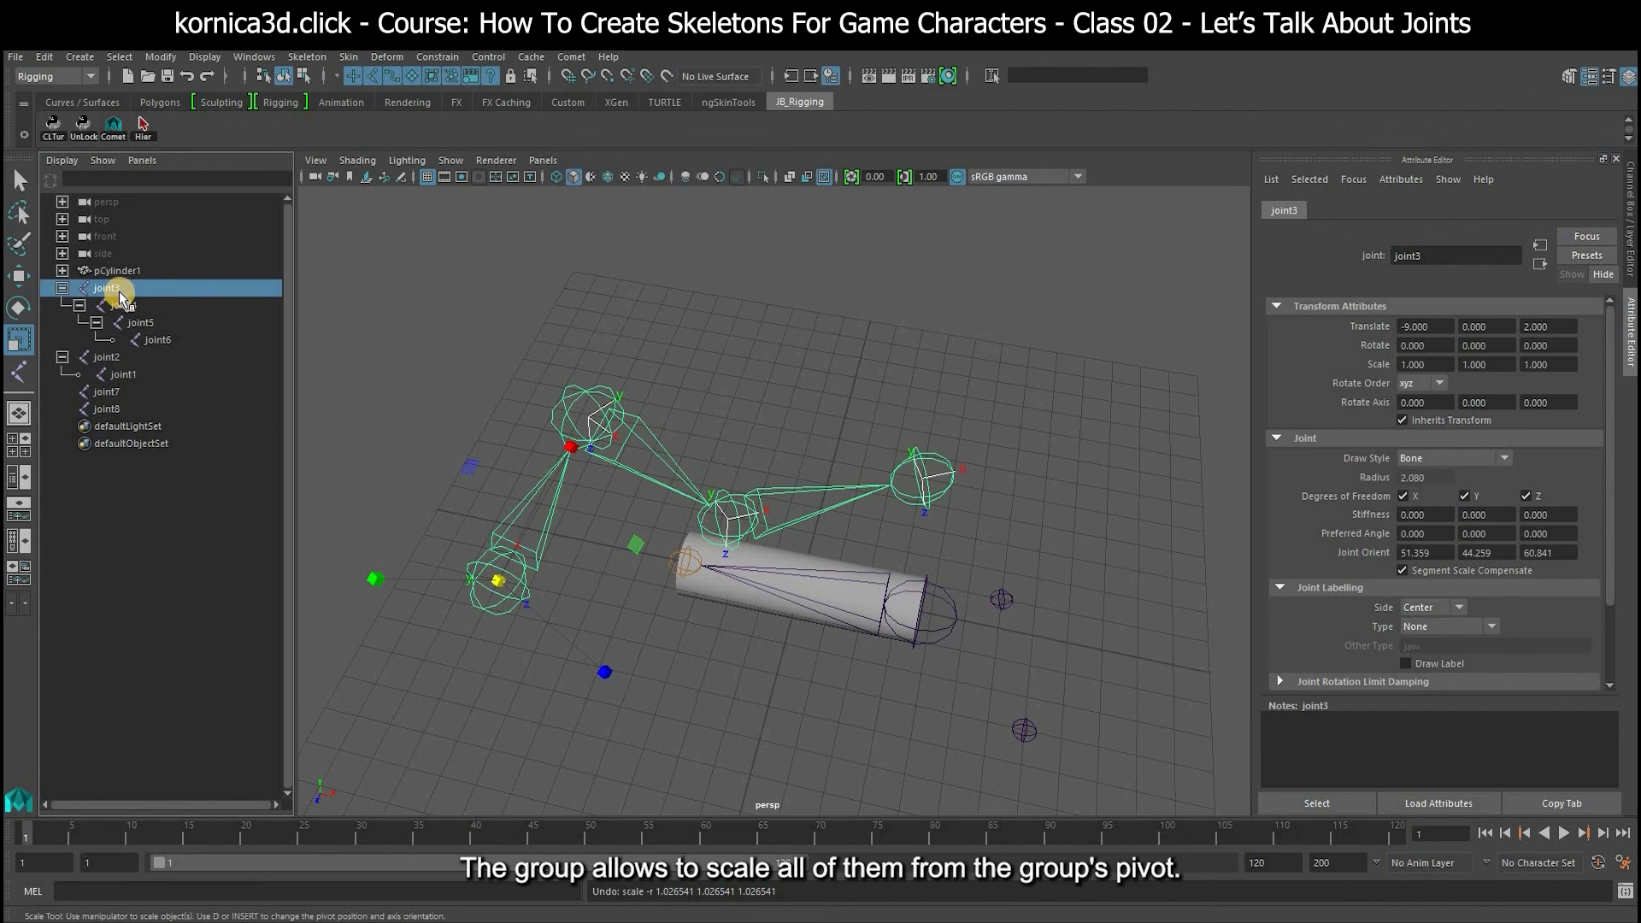
pyautogui.hotkey('ctrl', 'g')
pyautogui.moveTo(799, 587); pyautogui.dragTo(205, 556)
pyautogui.hotkey('ctrl', 'z')
pyautogui.hotkey('shift', 'z')
pyautogui.hotkey('ctrl', 'z')
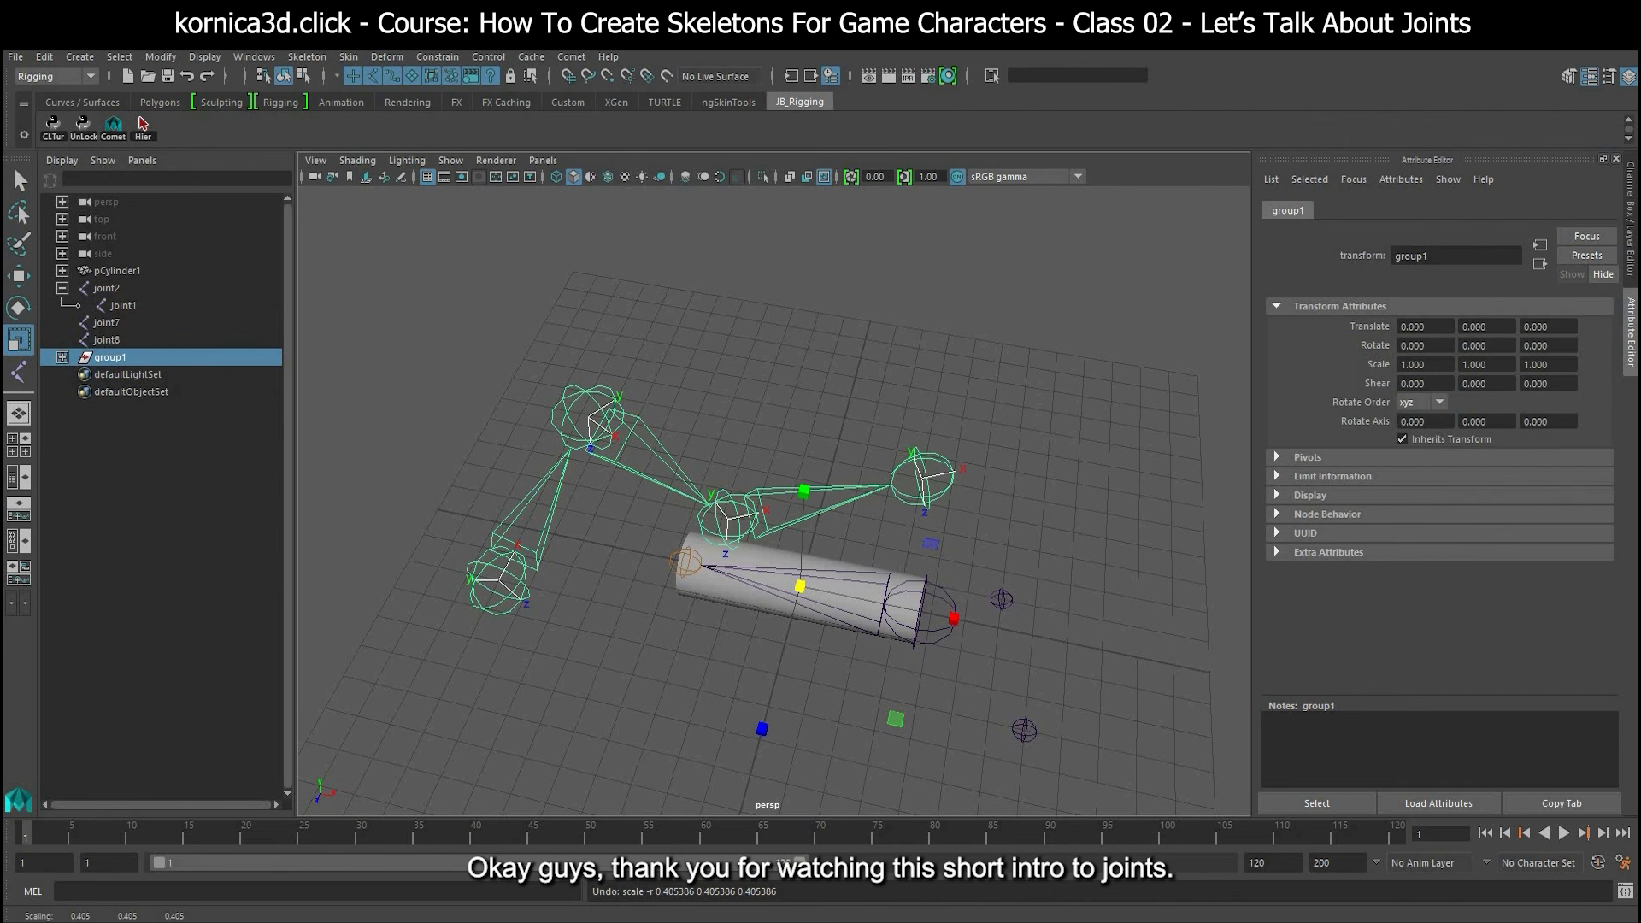
# Switch to the PowerPoint presentation showing the Joints in Maya slide.
pyautogui.click(737, 922)
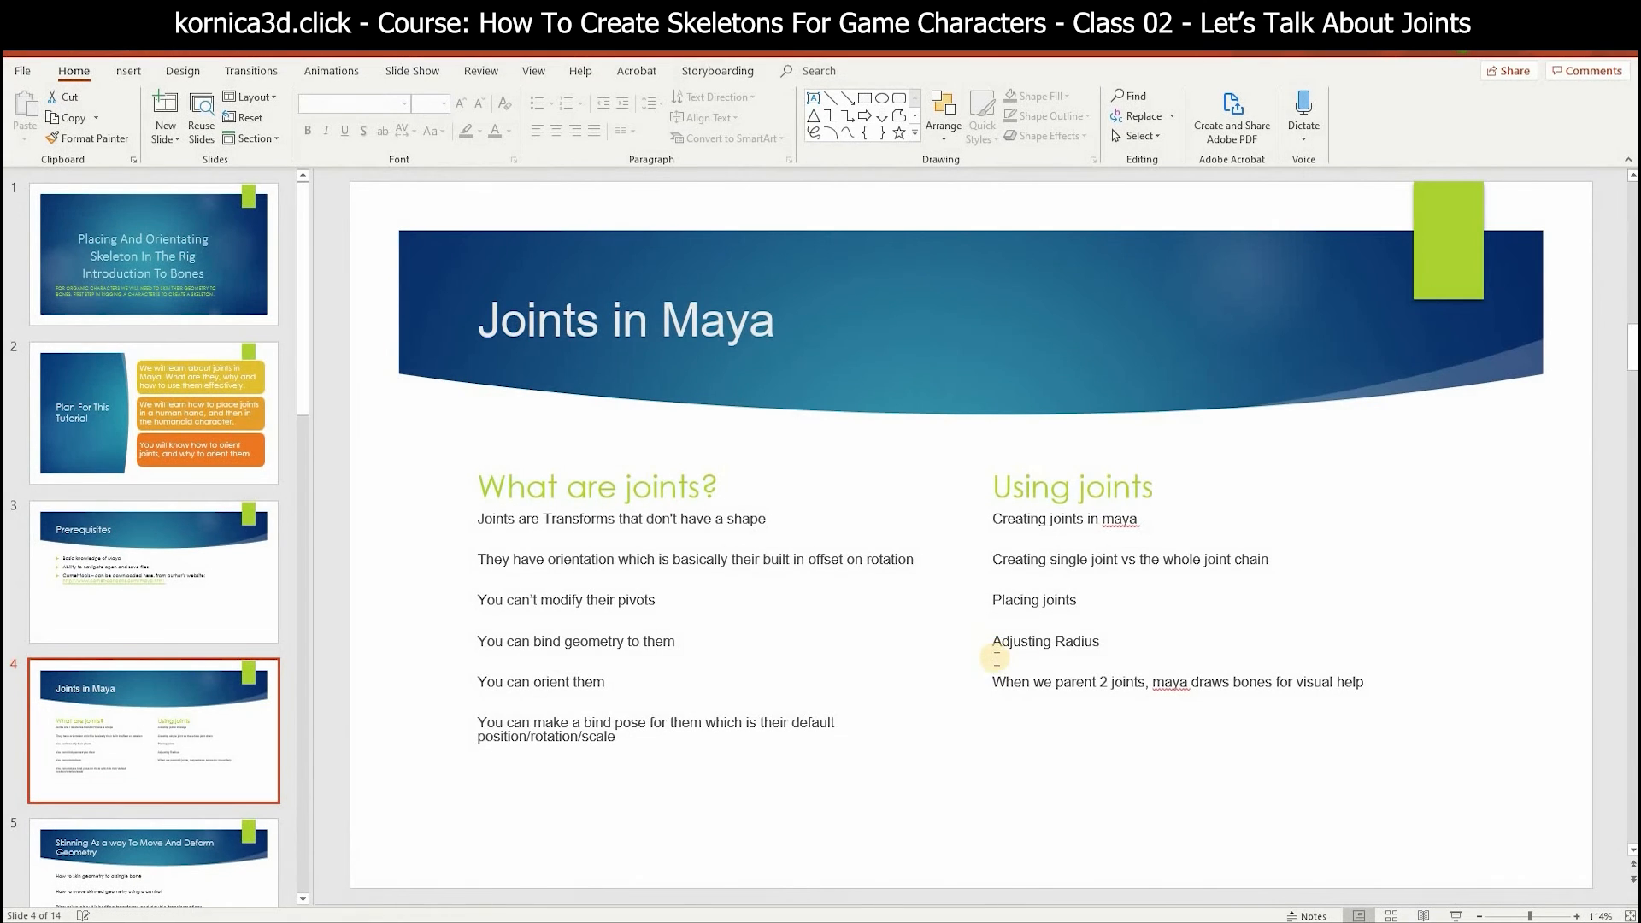